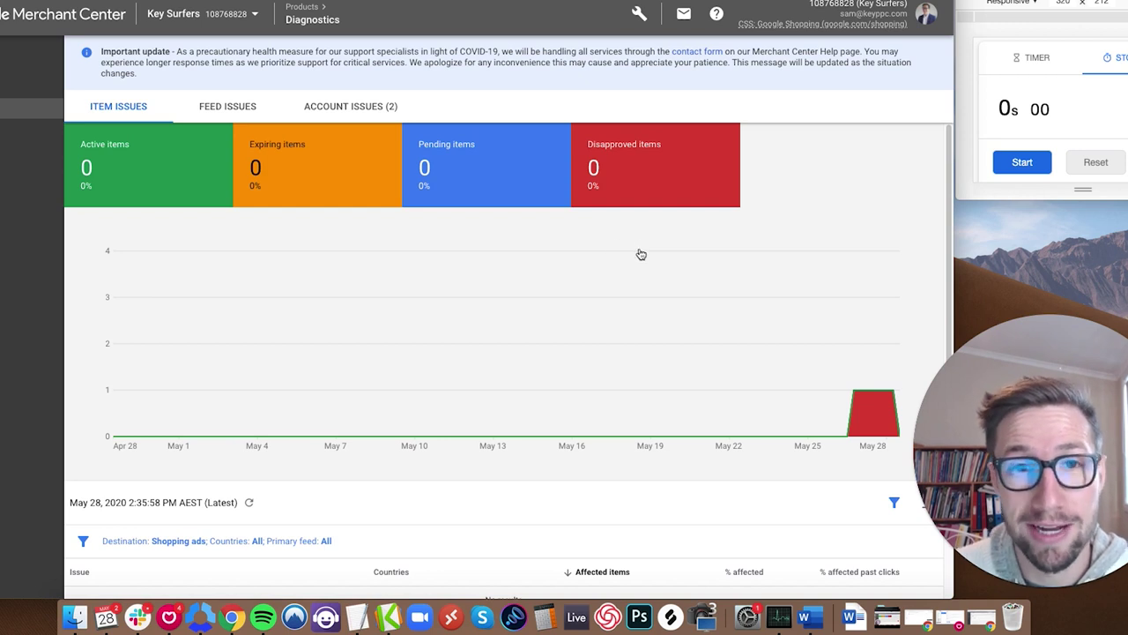
# Start the stopwatch to time the feed setup
pyautogui.click(1019, 161)
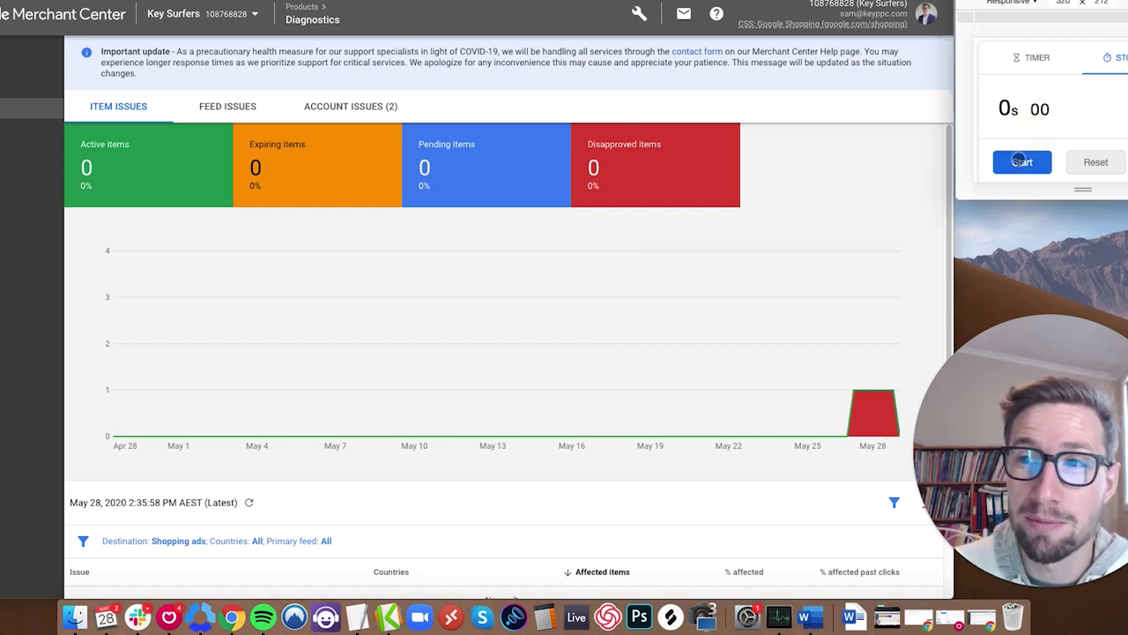
pyautogui.click(1019, 161)
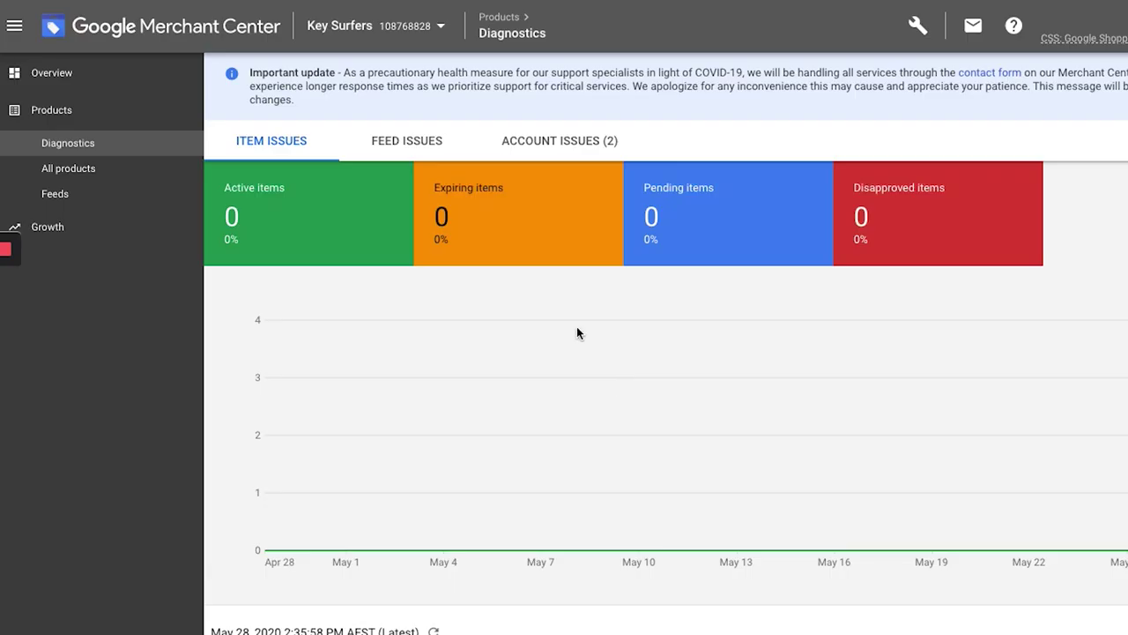
pyautogui.click(574, 334)
pyautogui.scroll(-1, 433, 323)
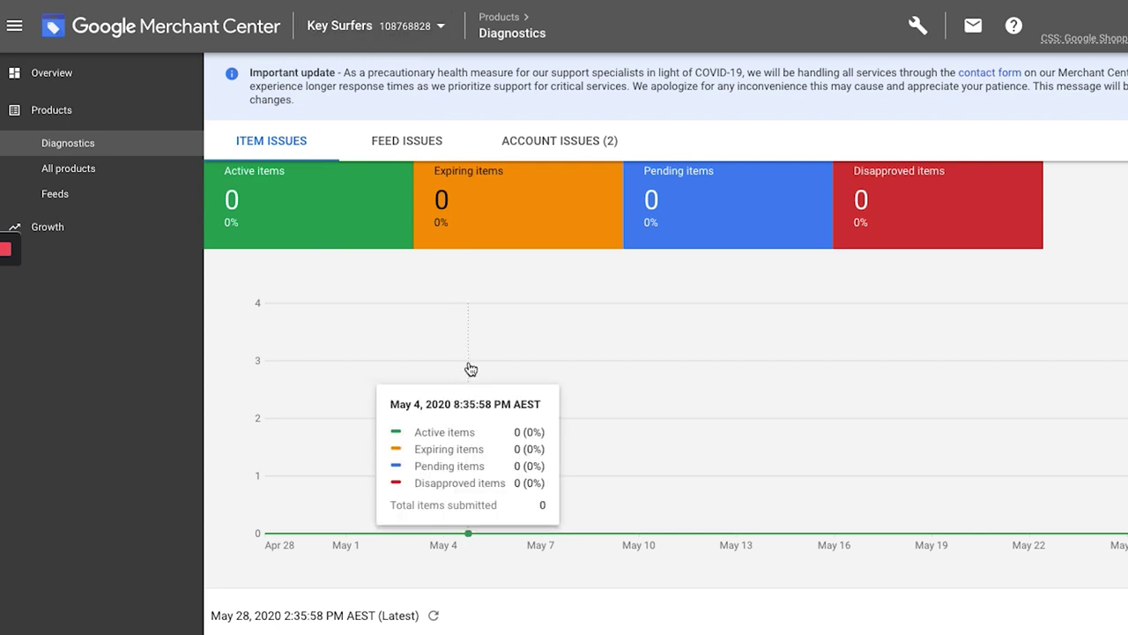
pyautogui.click(115, 352)
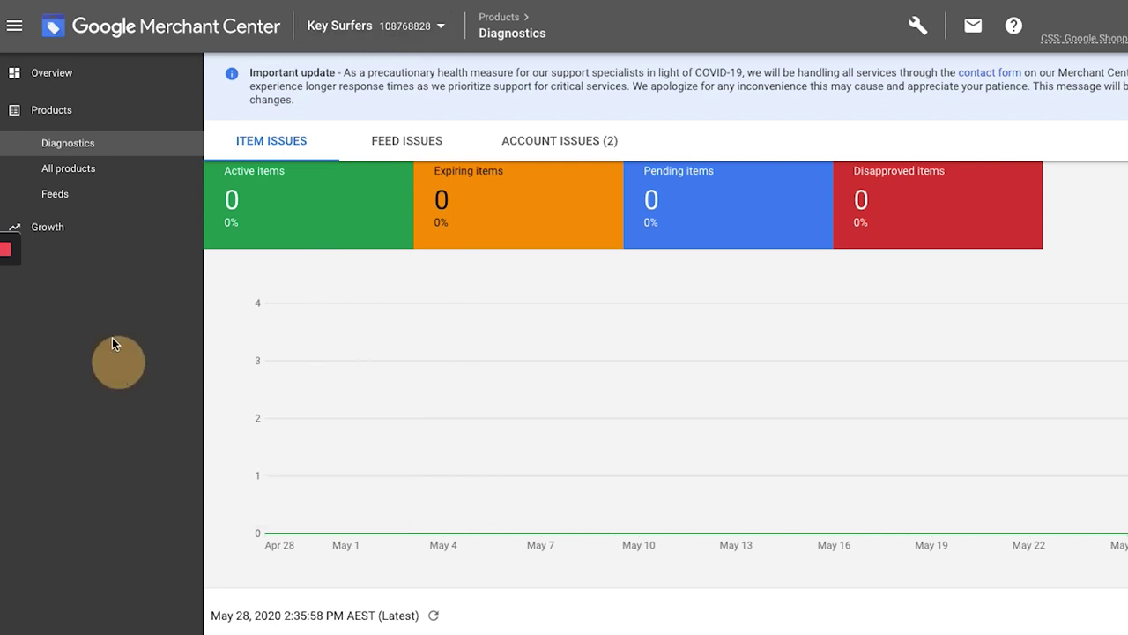
# Start a new primary feed from the Feeds page with Australia as country of sale and English as language
pyautogui.click(75, 199)
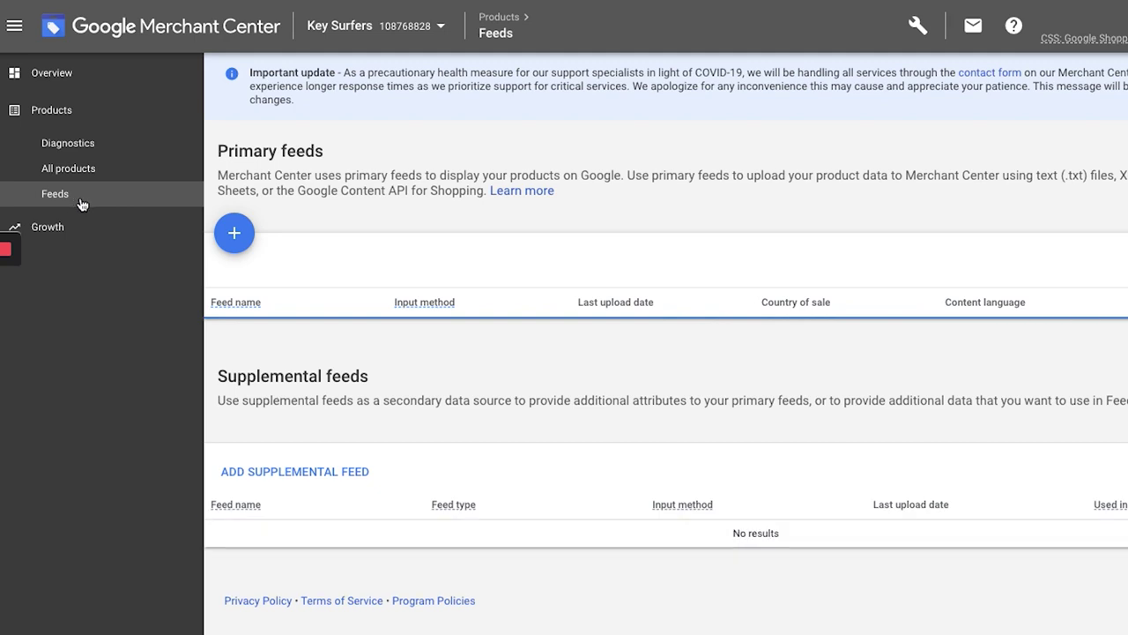
pyautogui.click(232, 236)
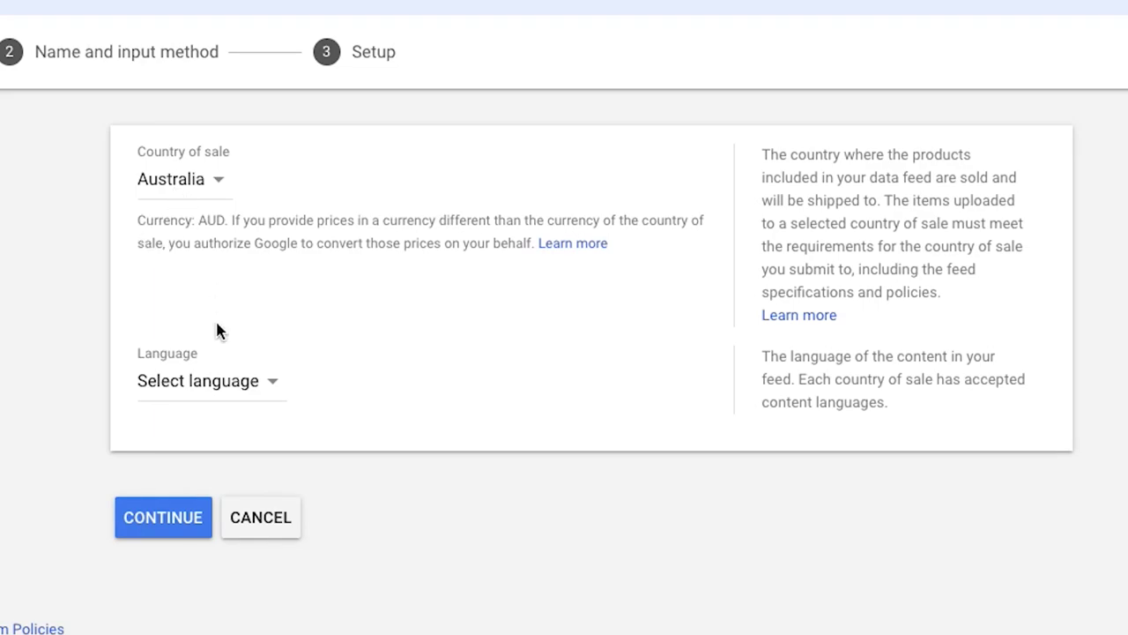
pyautogui.click(179, 181)
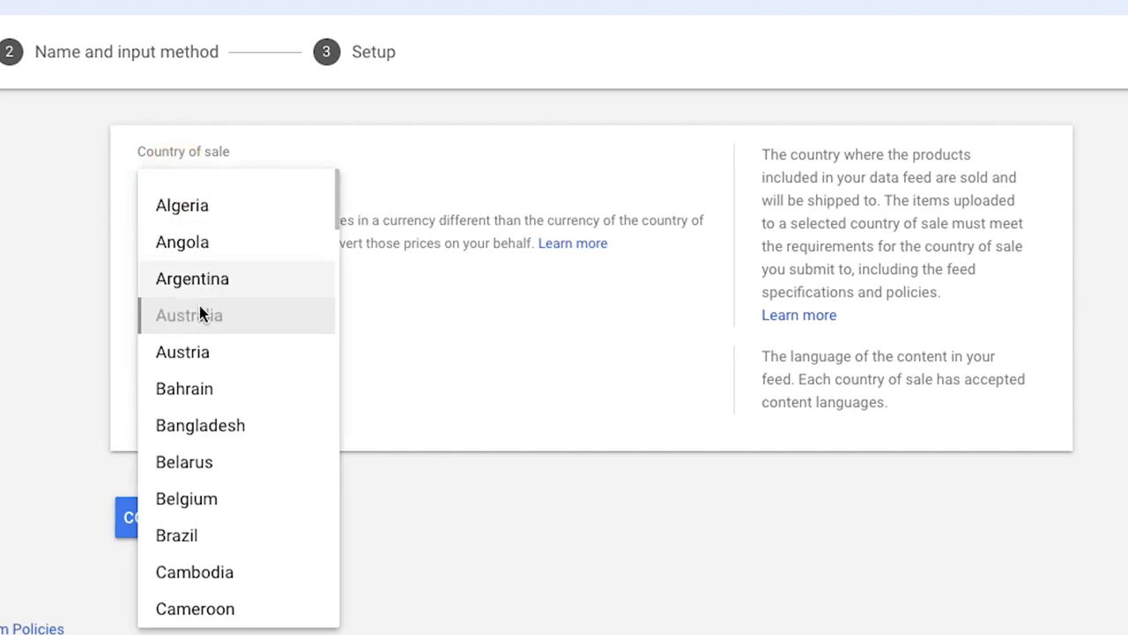
pyautogui.click(199, 313)
pyautogui.click(242, 374)
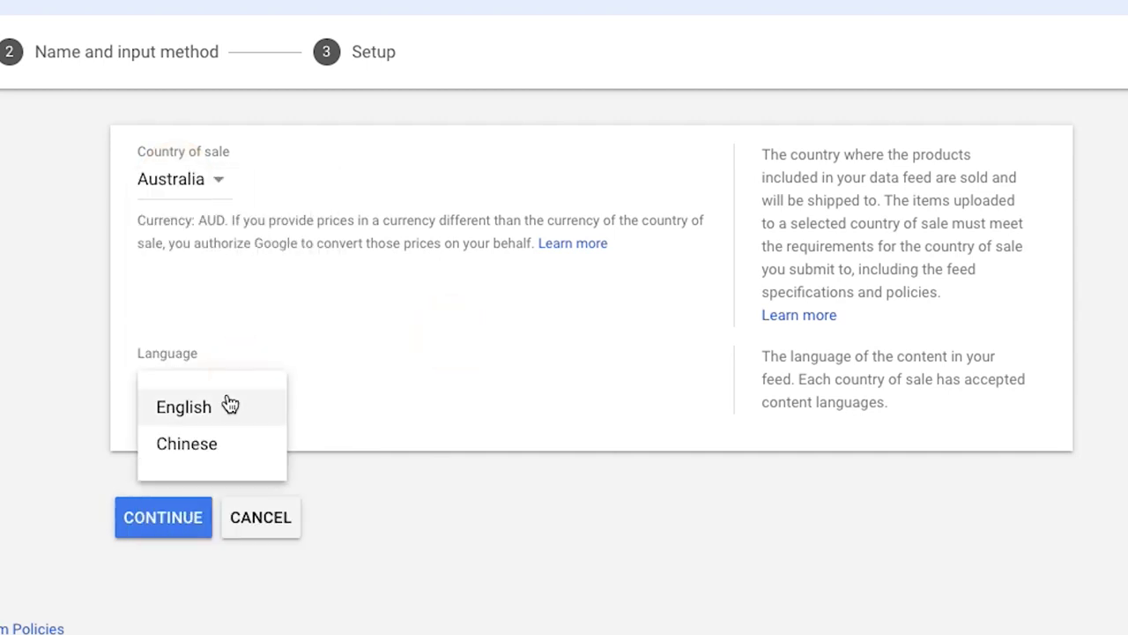
pyautogui.click(226, 402)
pyautogui.click(167, 606)
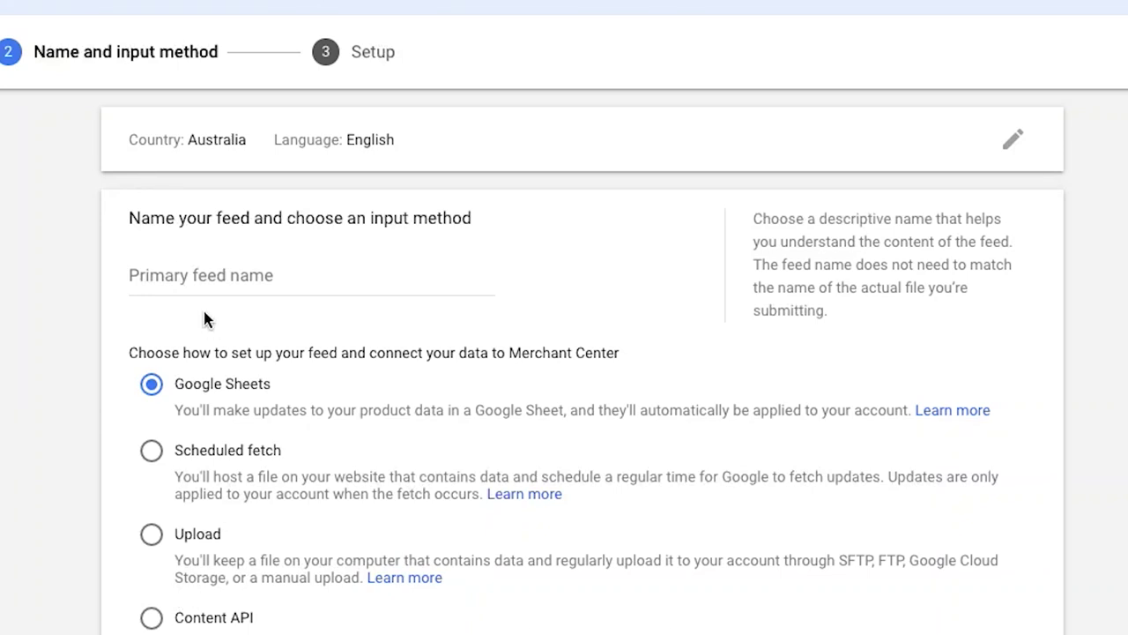
# Name the primary feed "Shopify Google Sheets Feed" and continue with Google Sheets as its input method
pyautogui.click(201, 275)
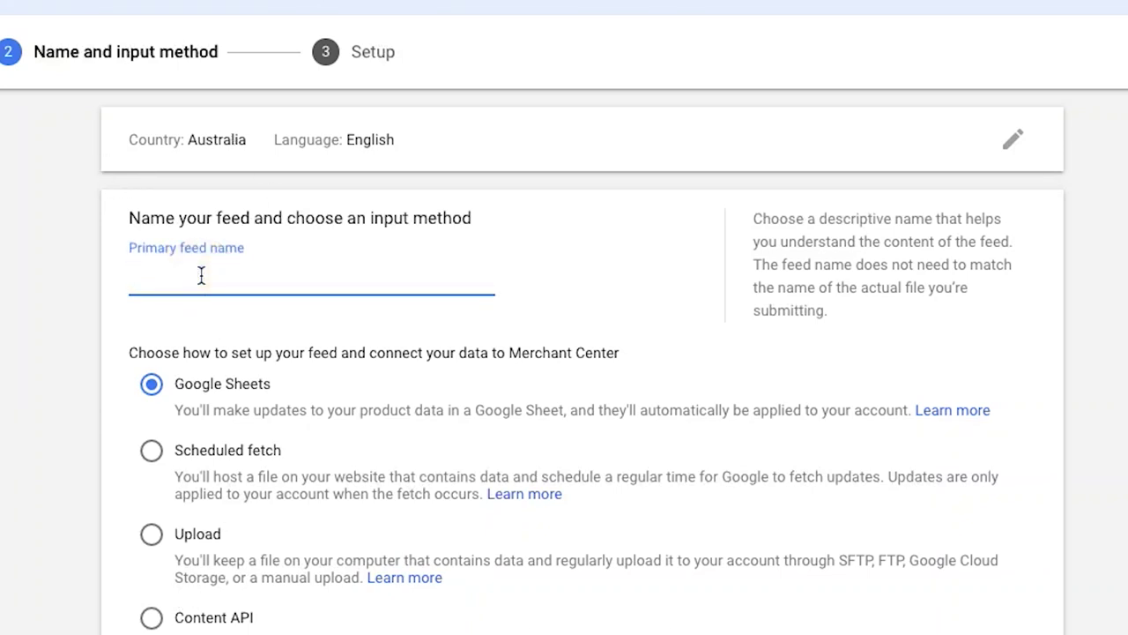
pyautogui.write('Shopify Google Sheets Feed')
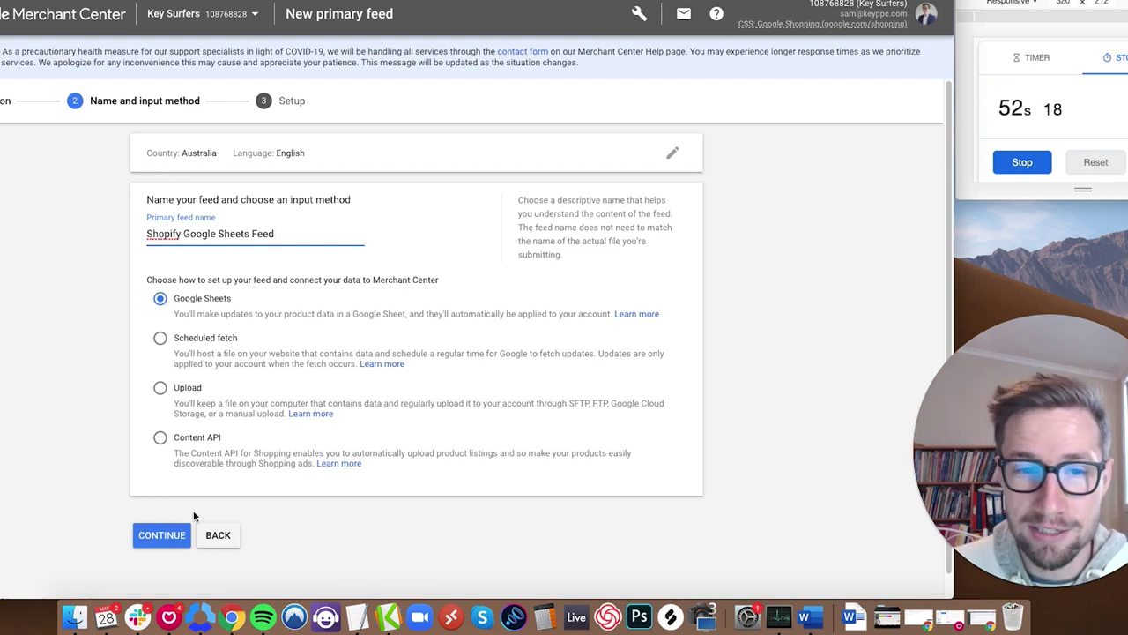
pyautogui.click(167, 534)
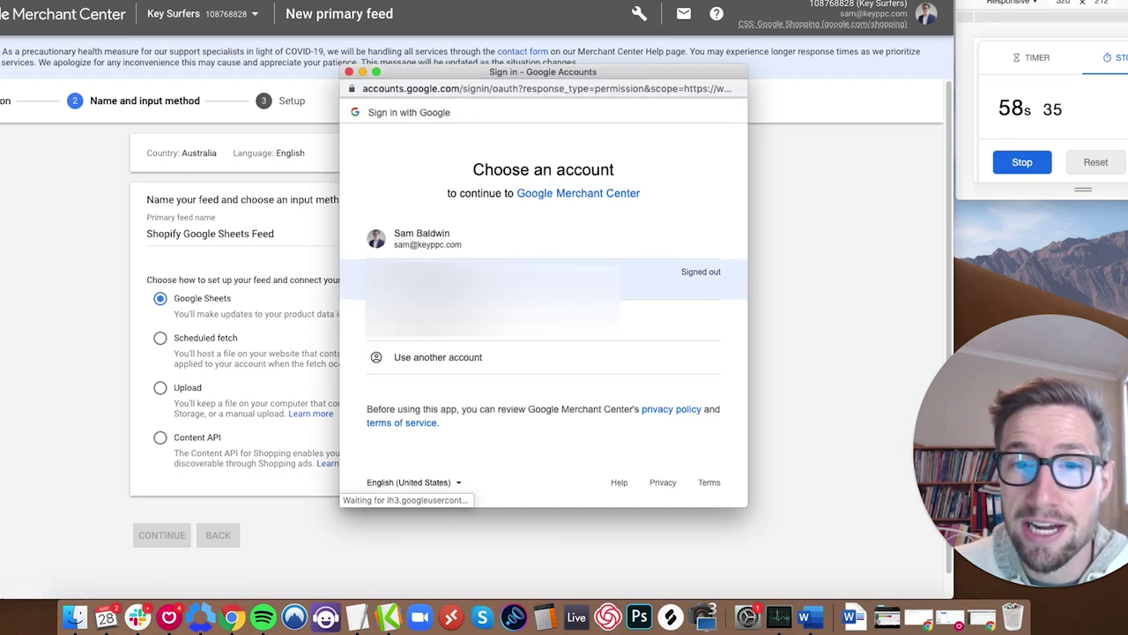
# Authorize the feed with the signed-in Google account and create it with a new spreadsheet generated from a template
pyautogui.click(451, 242)
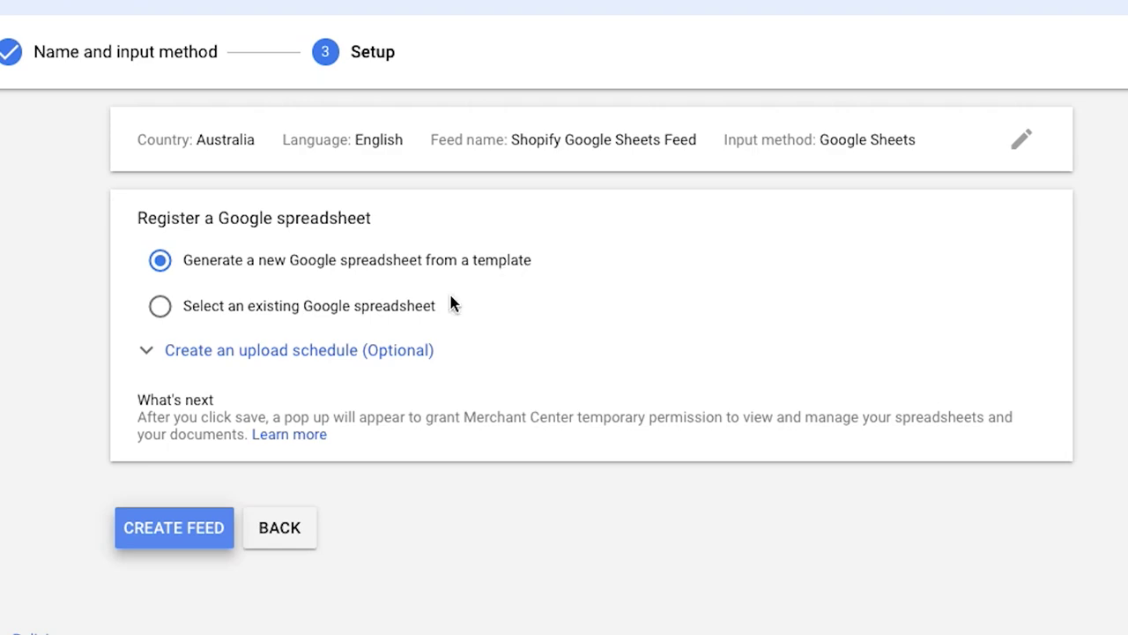
pyautogui.click(179, 536)
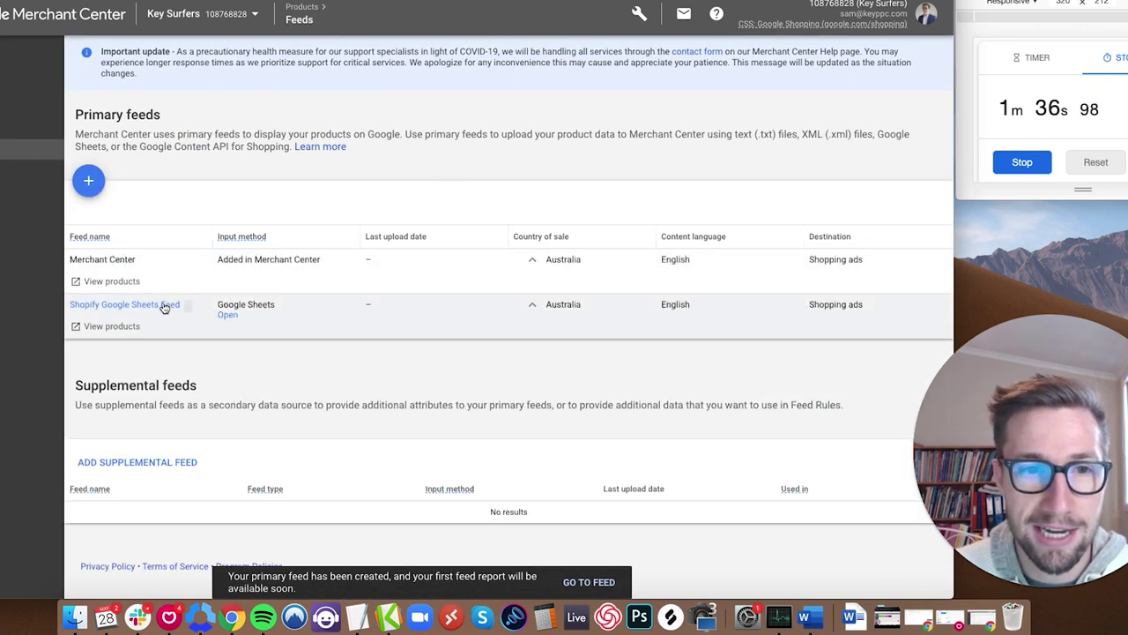
# Open the Google spreadsheet of the Shopify Google Sheets Feed and examine its header columns and instruction lines
pyautogui.click(230, 316)
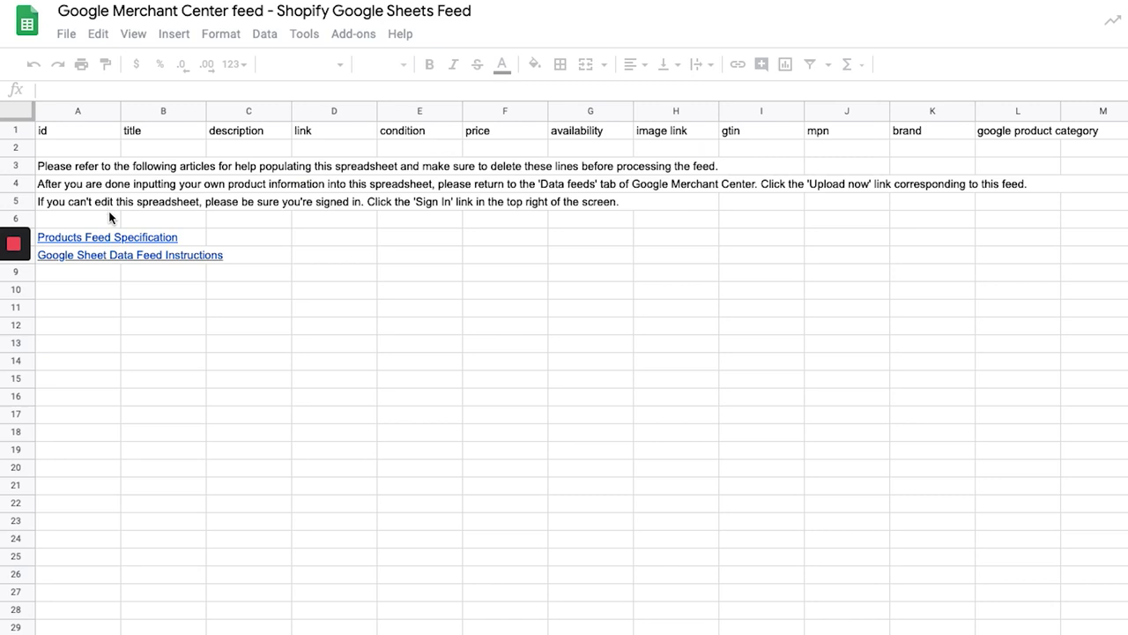
pyautogui.click(90, 147)
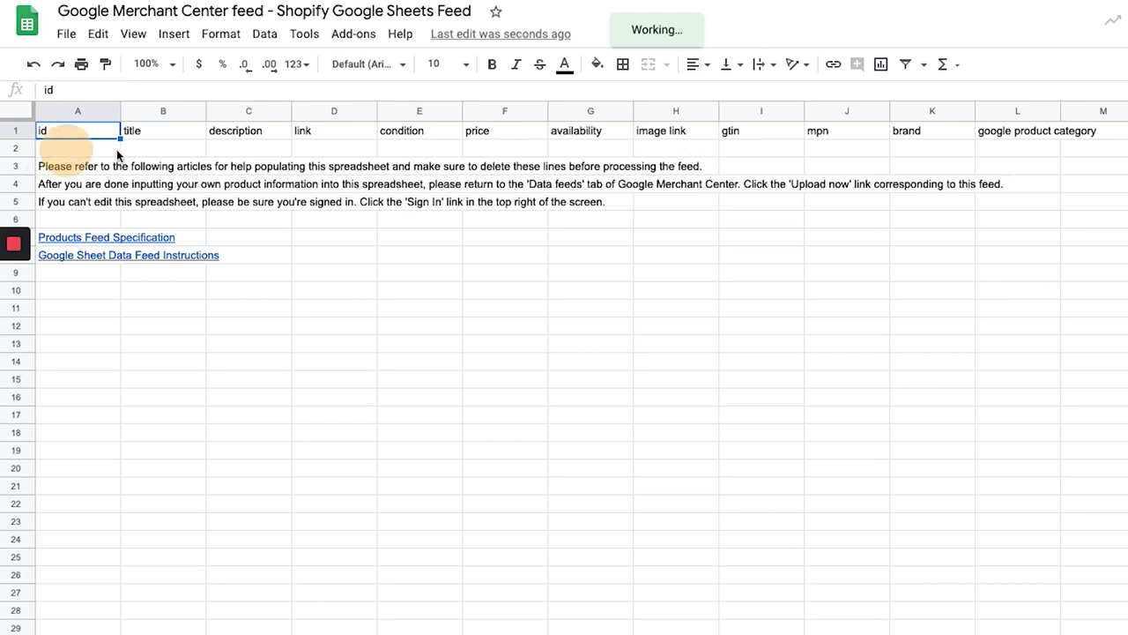
pyautogui.click(170, 150)
pyautogui.click(304, 148)
pyautogui.click(446, 148)
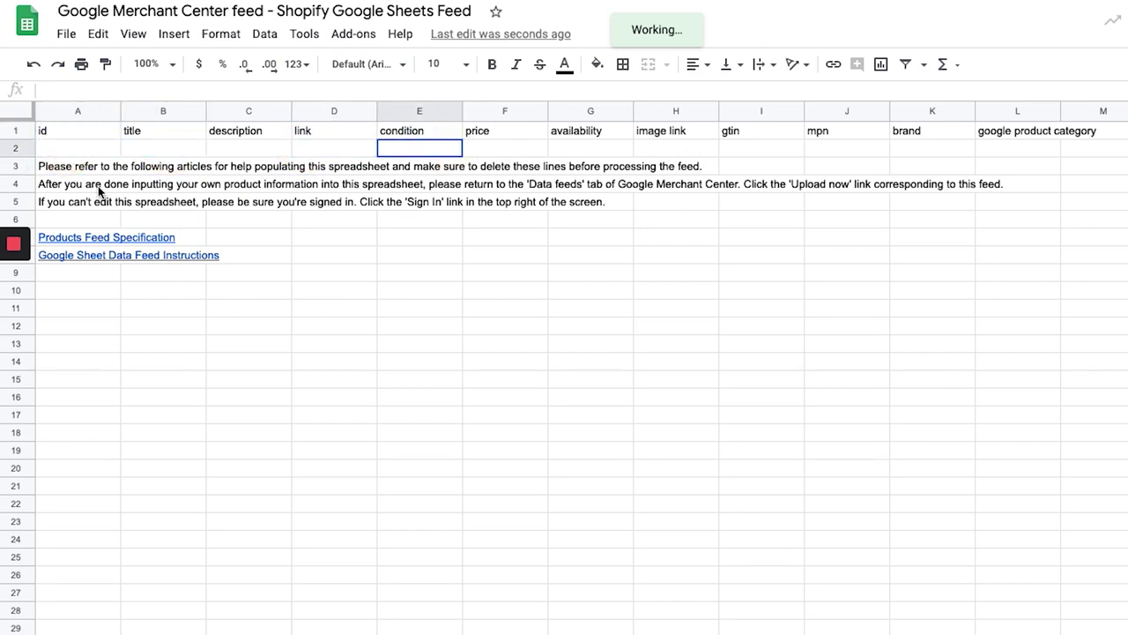
pyautogui.click(75, 167)
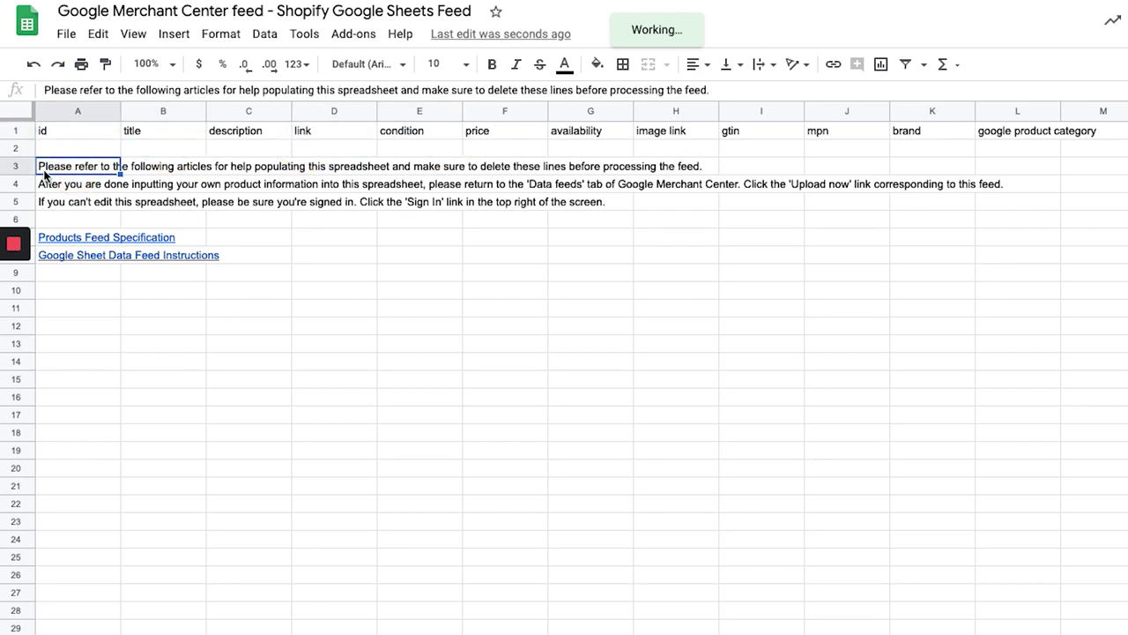
pyautogui.click(16, 148)
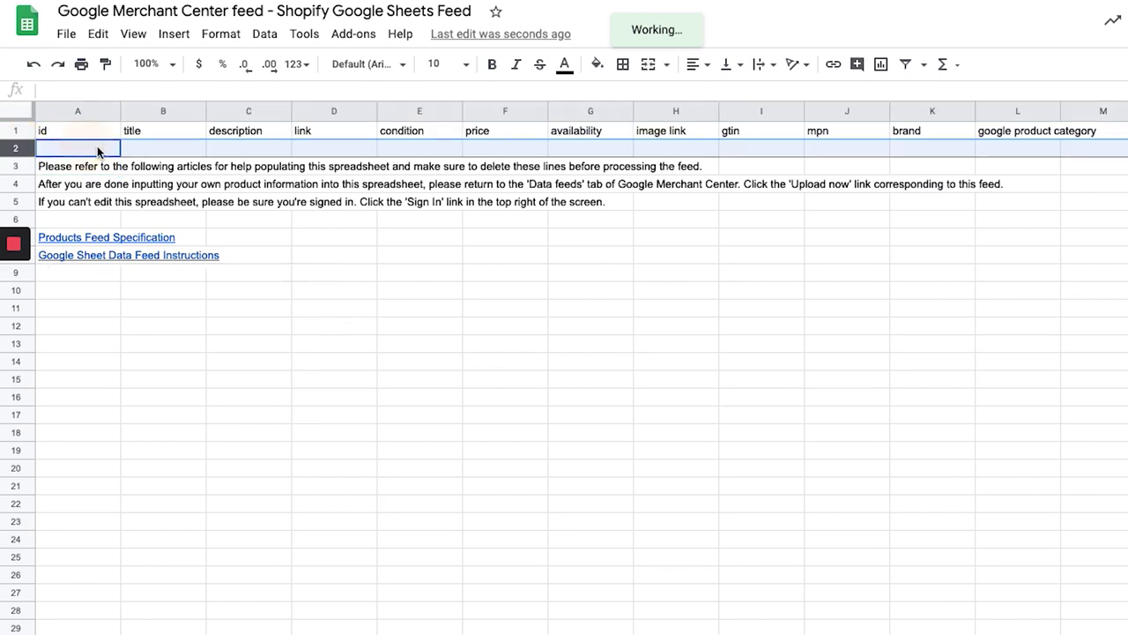
pyautogui.click(97, 148)
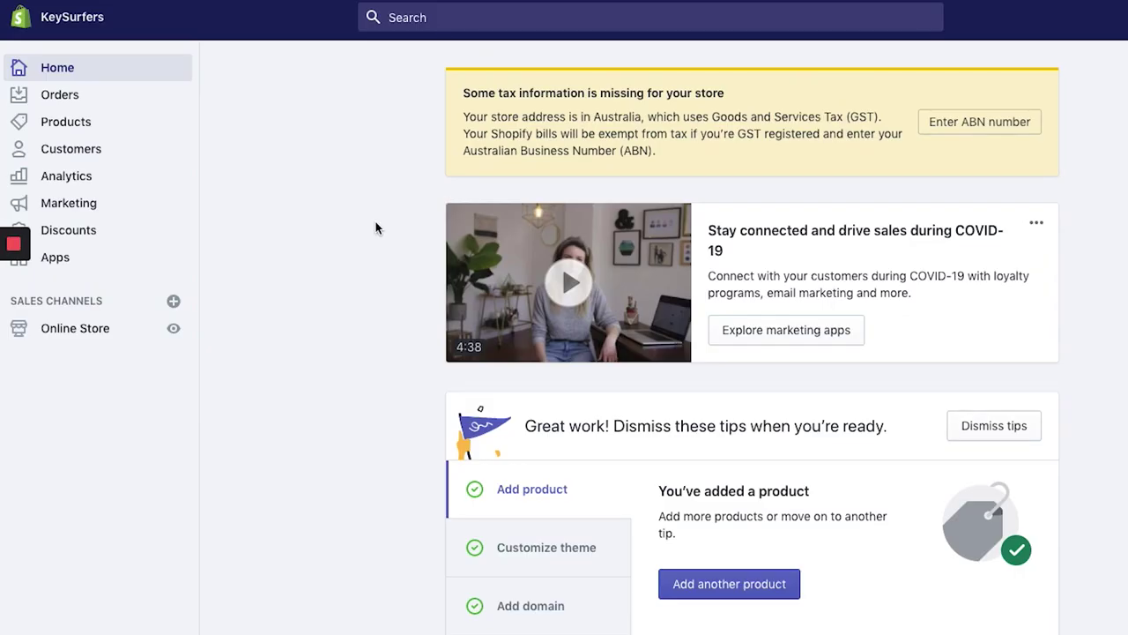
# Switch to the Shopify admin and export all products as a plain CSV file
pyautogui.click(76, 126)
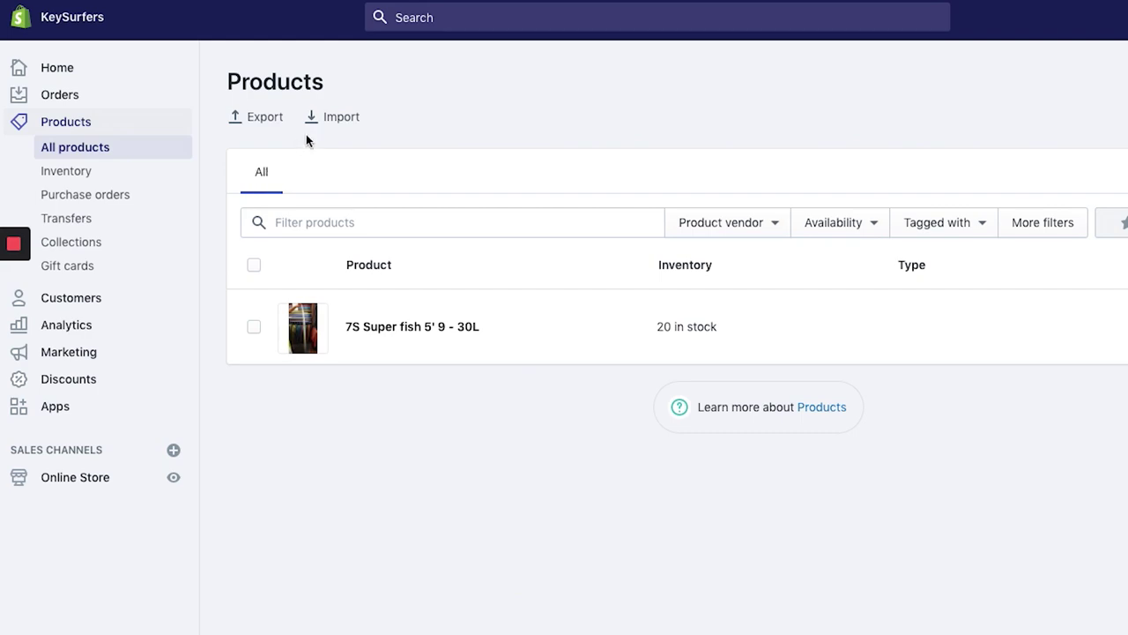
pyautogui.click(277, 123)
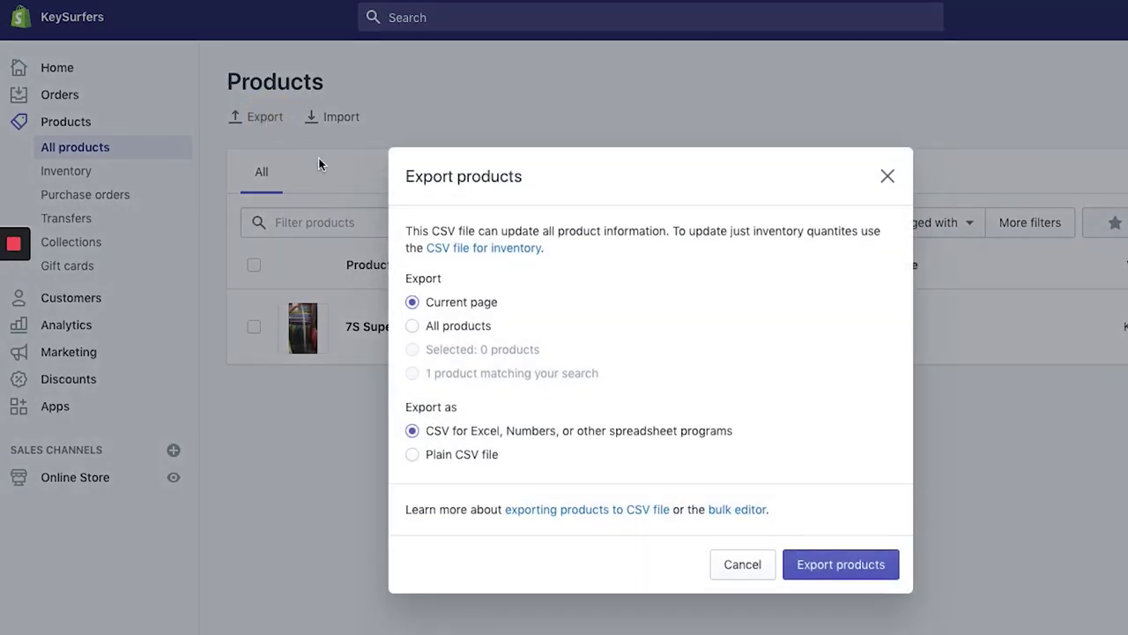
pyautogui.click(412, 326)
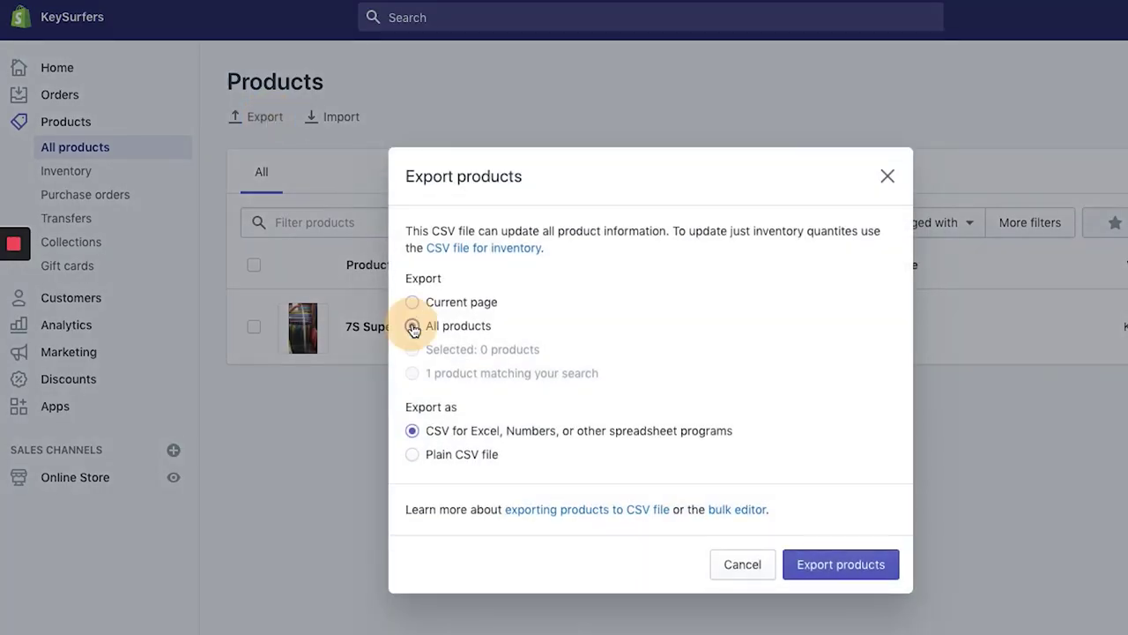
pyautogui.click(414, 454)
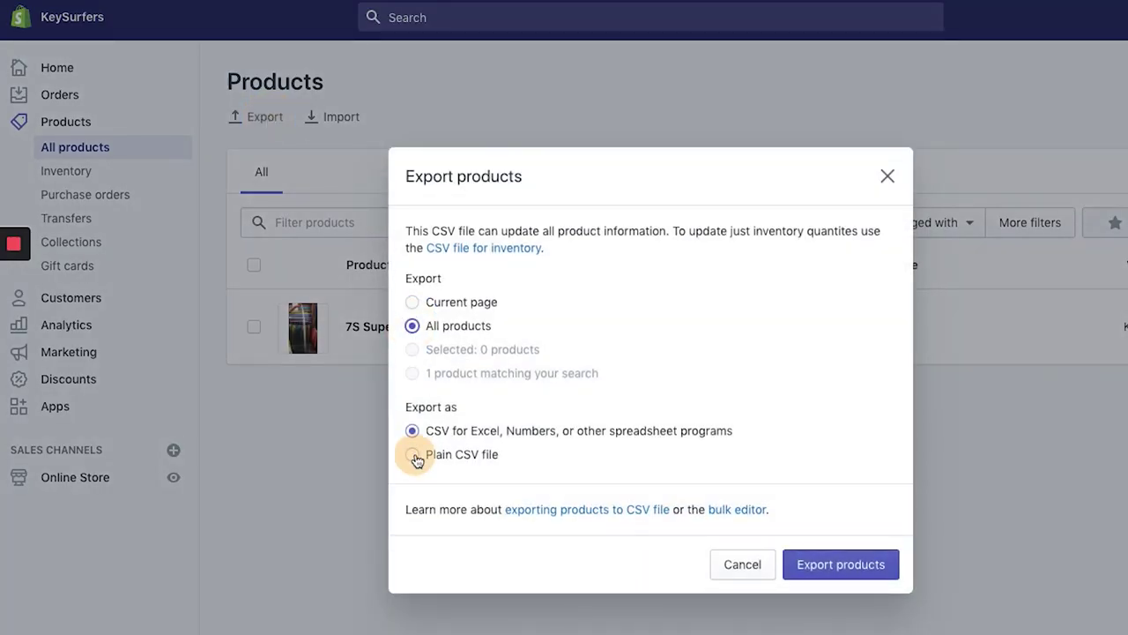
pyautogui.click(834, 562)
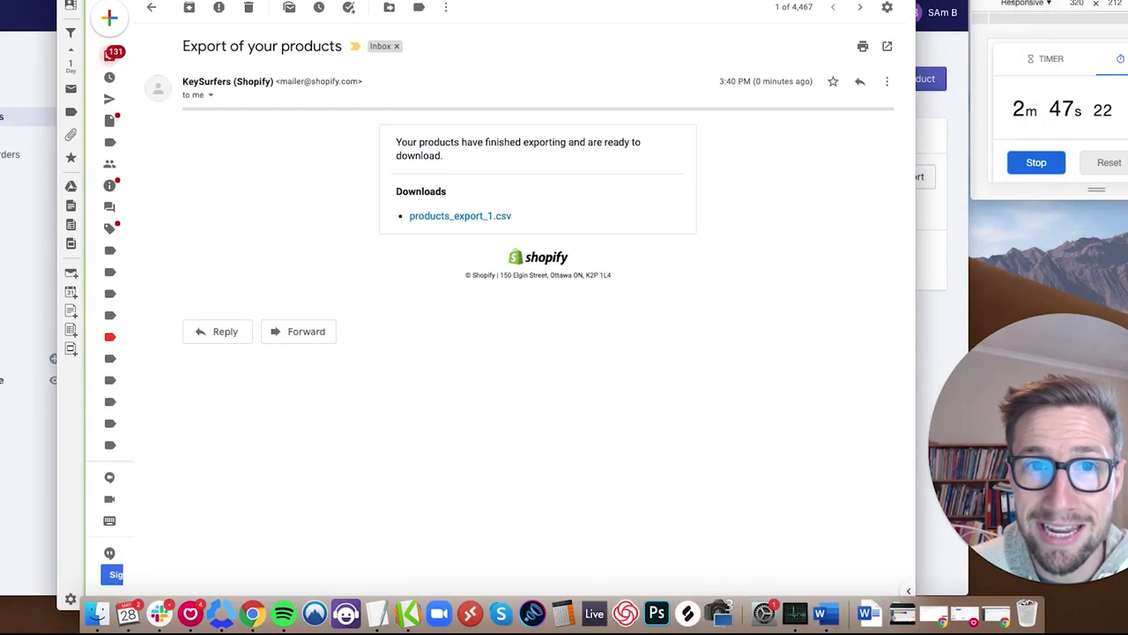
# Download products_export_1.csv from the Shopify export email and open it in Excel
pyautogui.click(453, 202)
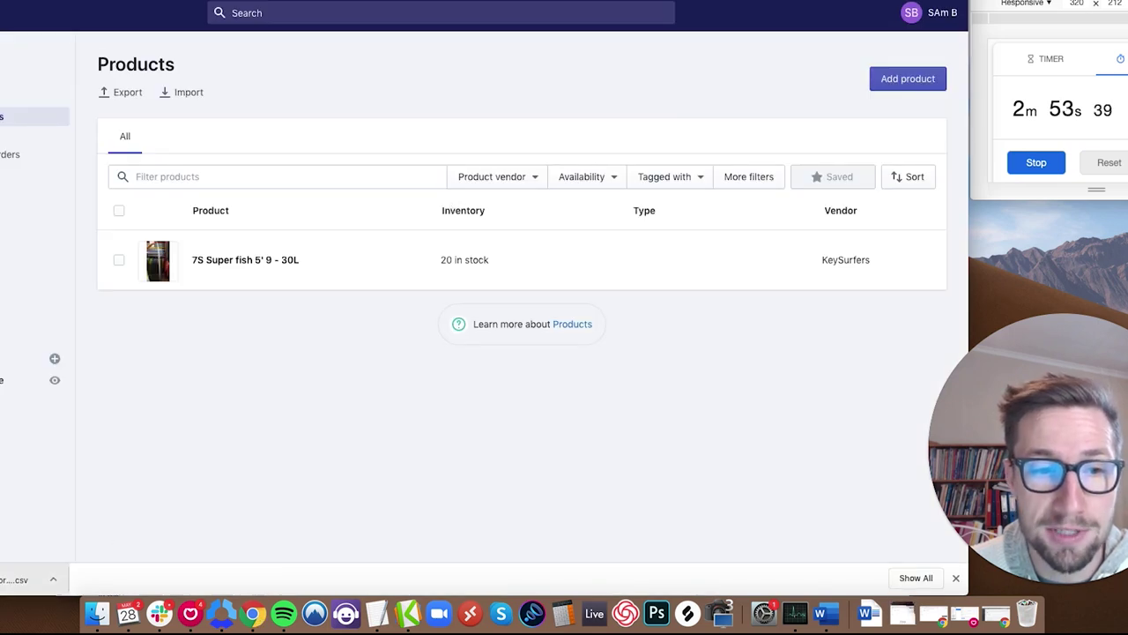
pyautogui.click(8, 583)
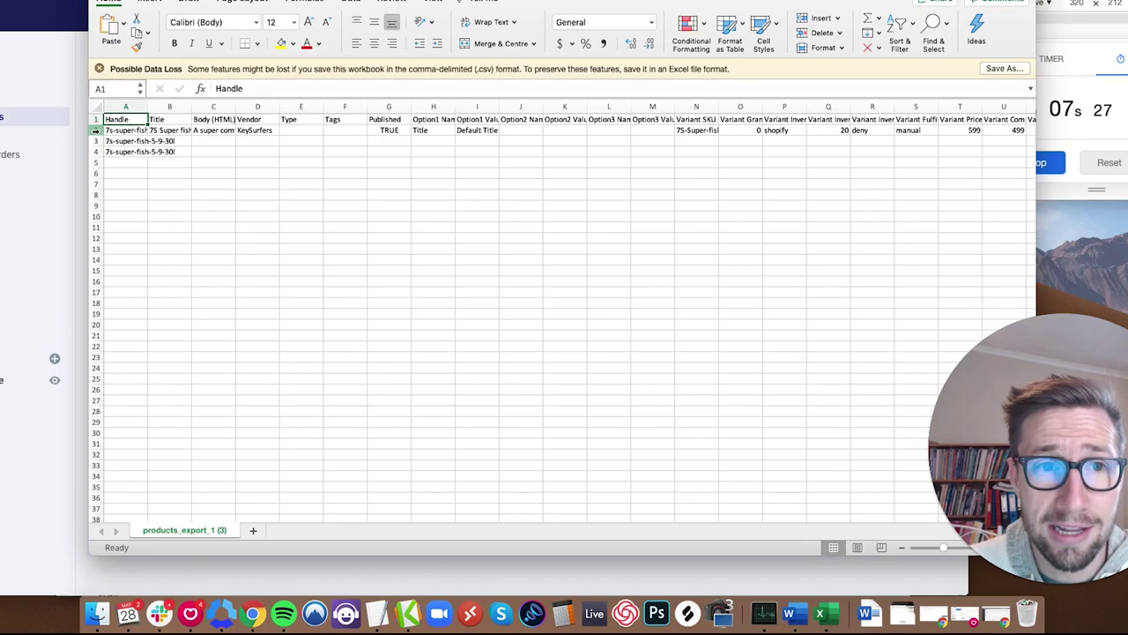
pyautogui.click(97, 130)
pyautogui.click(96, 109)
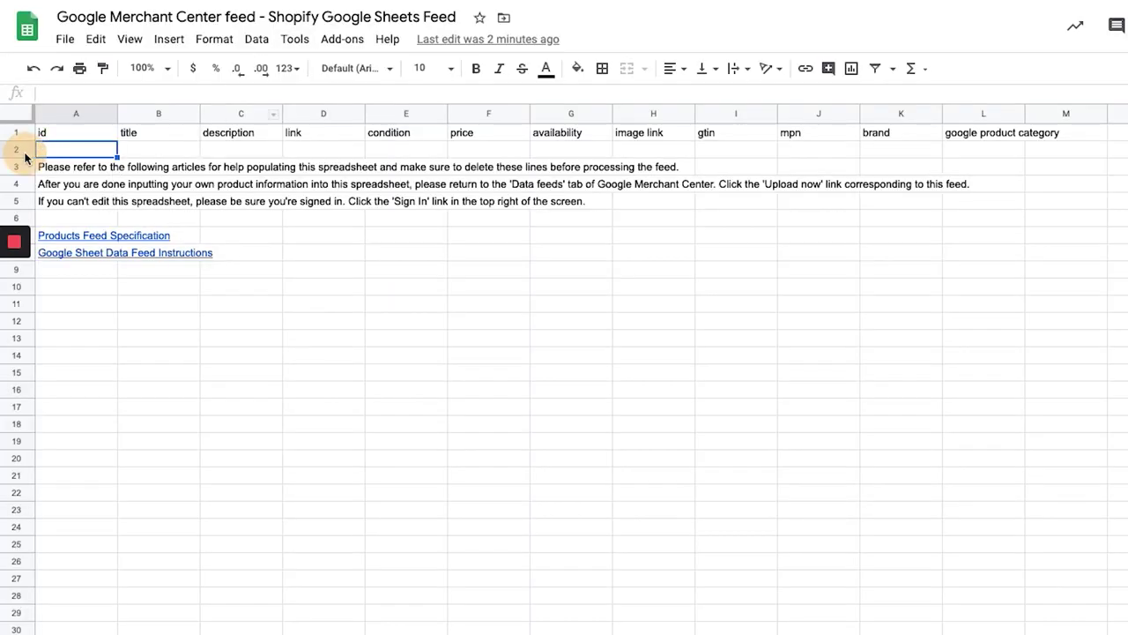
# In the Google Sheets feed, insert 16 blank rows between the header row and the instruction lines
pyautogui.click(18, 149)
pyautogui.keyDown('shift'); pyautogui.click(12, 407); pyautogui.keyUp('shift')
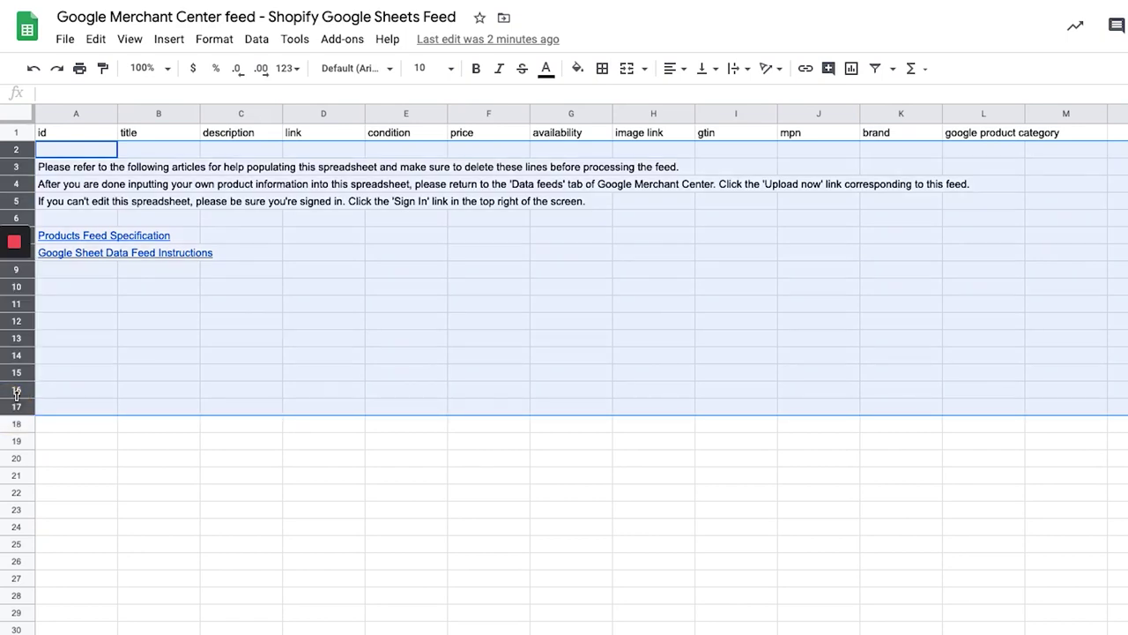
pyautogui.rightClick(15, 392)
pyautogui.click(78, 289)
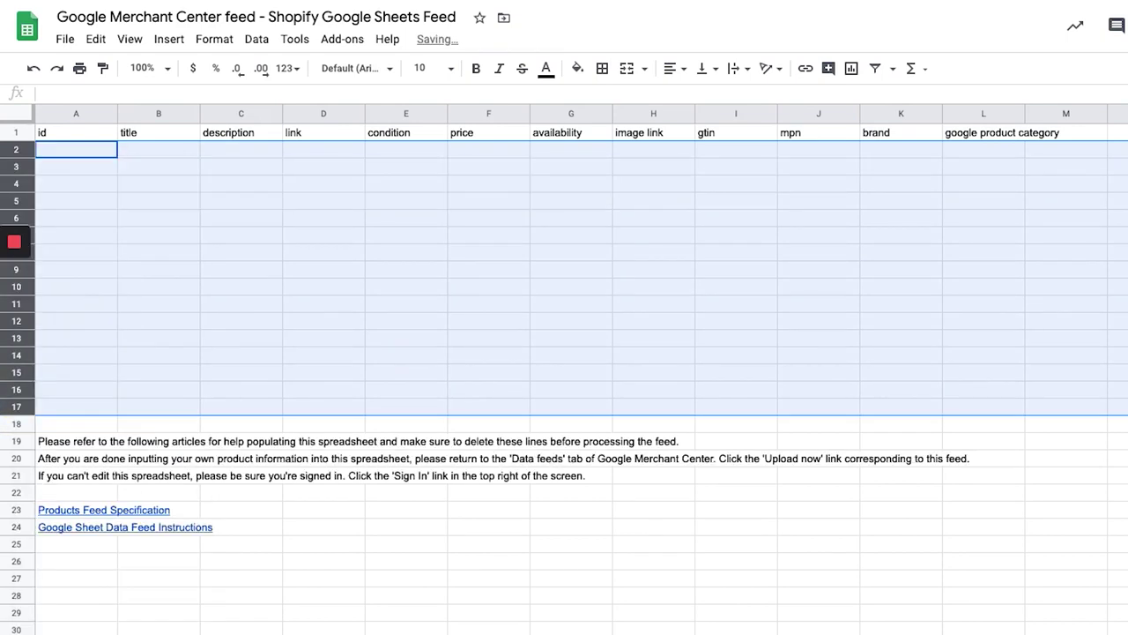
# Switch to the products export in Excel and copy rows 1 to 4, including the header row
pyautogui.press('super+Tab')
pyautogui.click(265, 190)
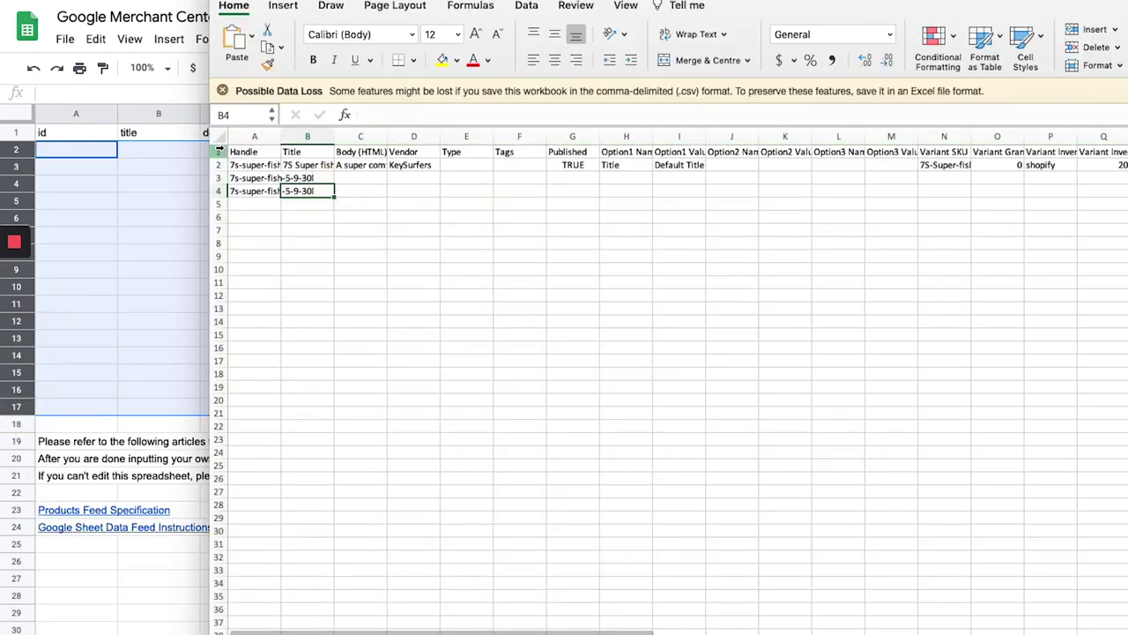
pyautogui.moveTo(216, 196); pyautogui.dragTo(216, 198)
pyautogui.moveTo(217, 151); pyautogui.dragTo(220, 191)
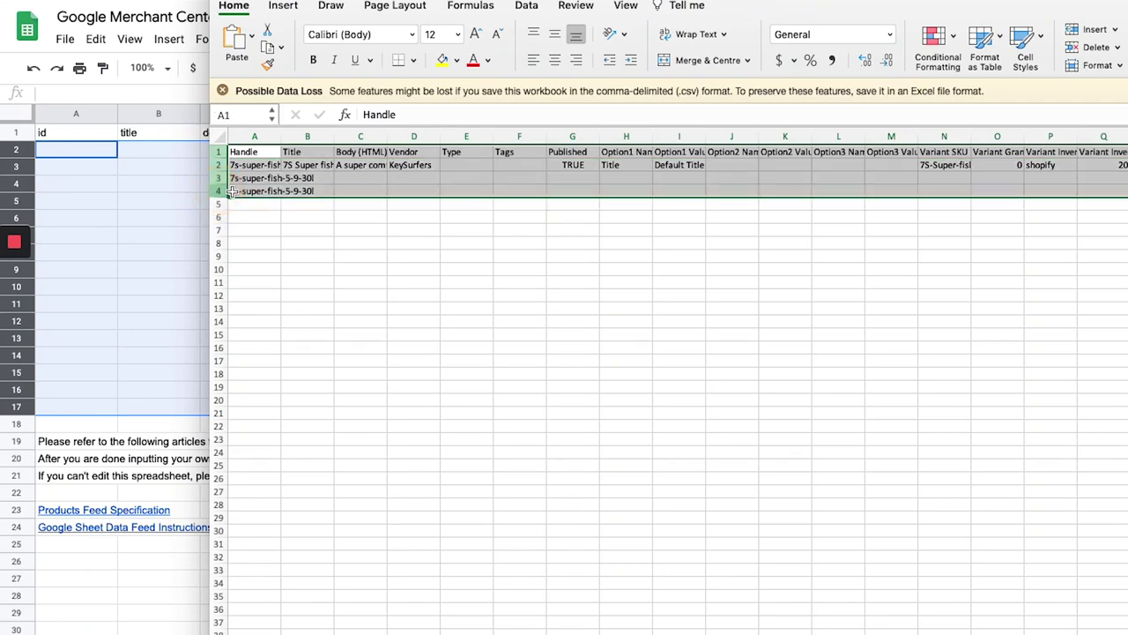
pyautogui.press('super+c')
# Try to paste the copied product rows into the Google Sheets feed starting at cell A3, then undo the paste
pyautogui.click(111, 181)
pyautogui.click(78, 153)
pyautogui.click(91, 167)
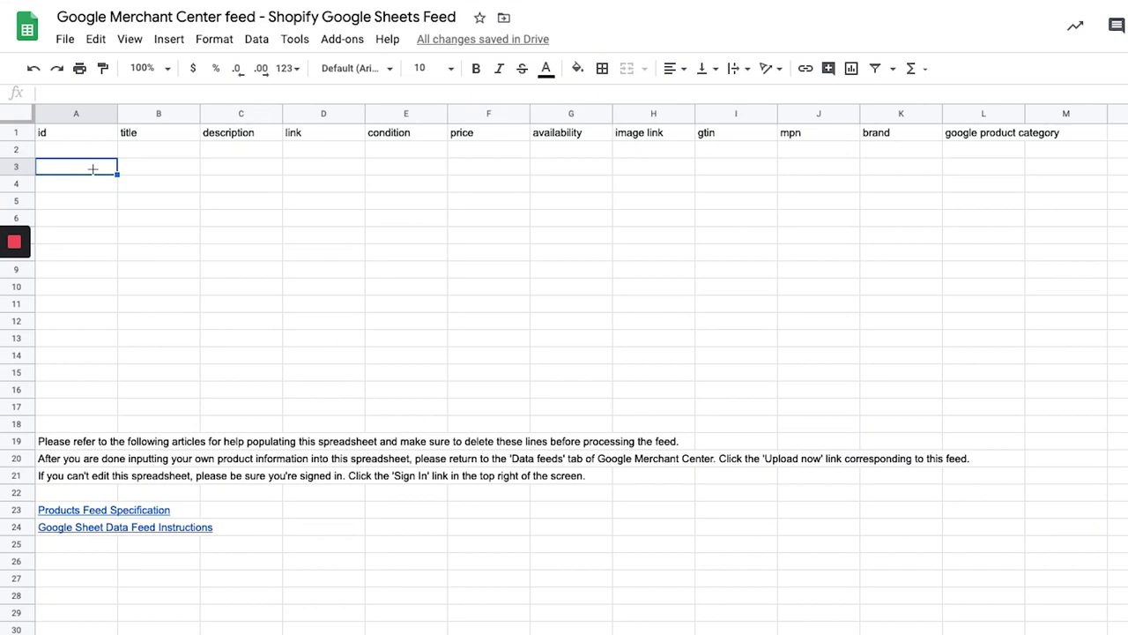
pyautogui.press('super+v')
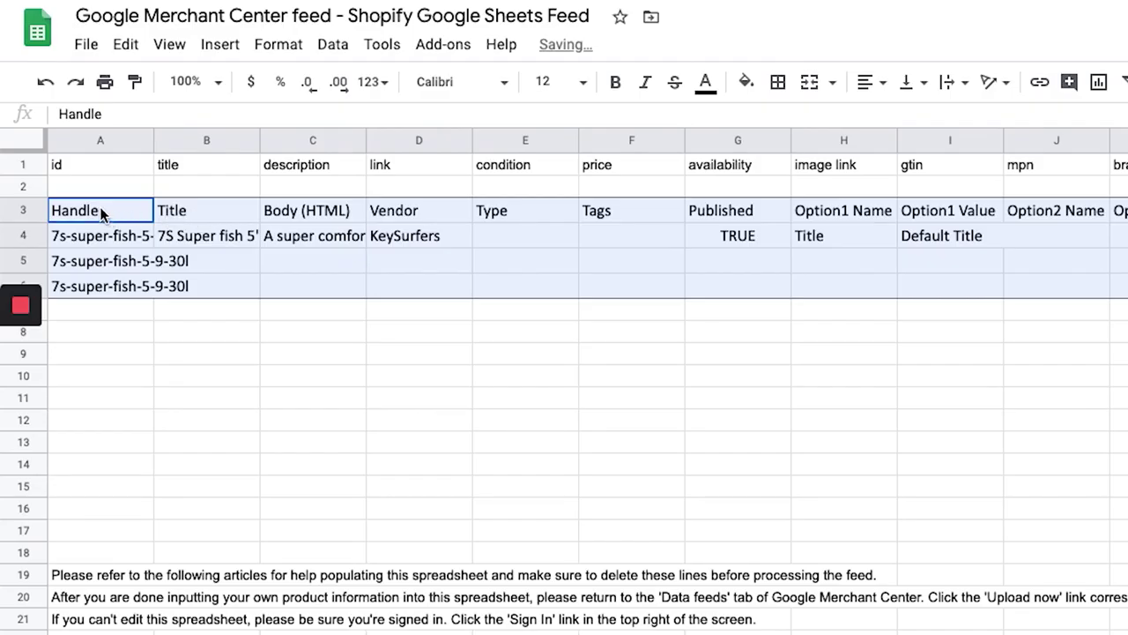
pyautogui.press('super+z')
# Paste the copied product rows without source formatting starting at cell A3, and compare the Shopify headers in row 3 with the feed headers in row 1
pyautogui.rightClick(97, 208)
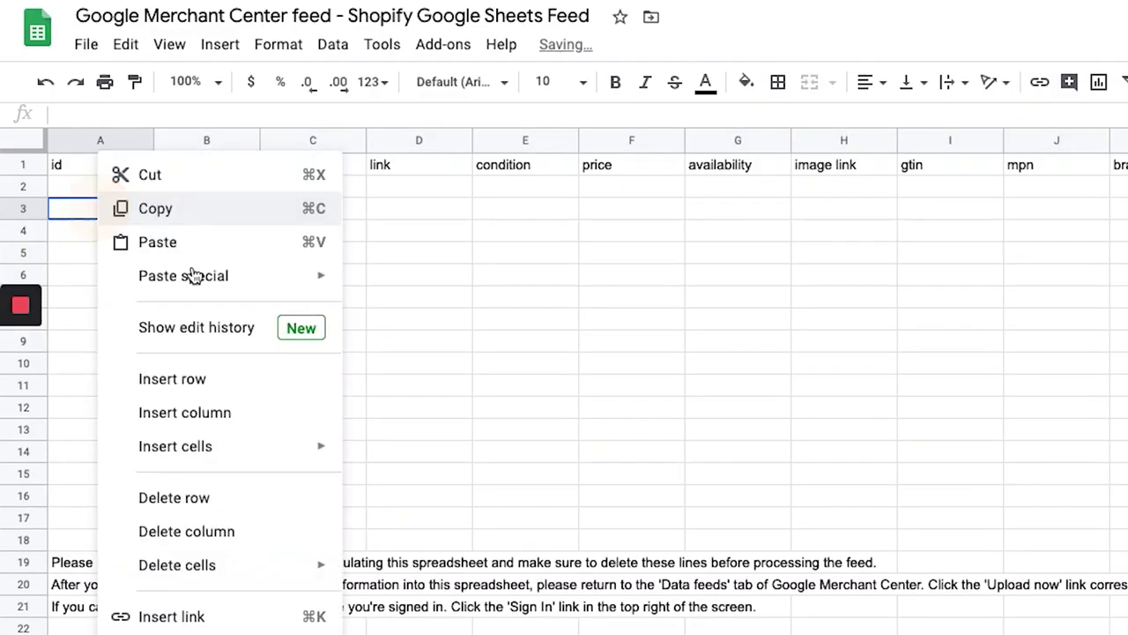
pyautogui.moveTo(194, 275)
pyautogui.click(190, 234)
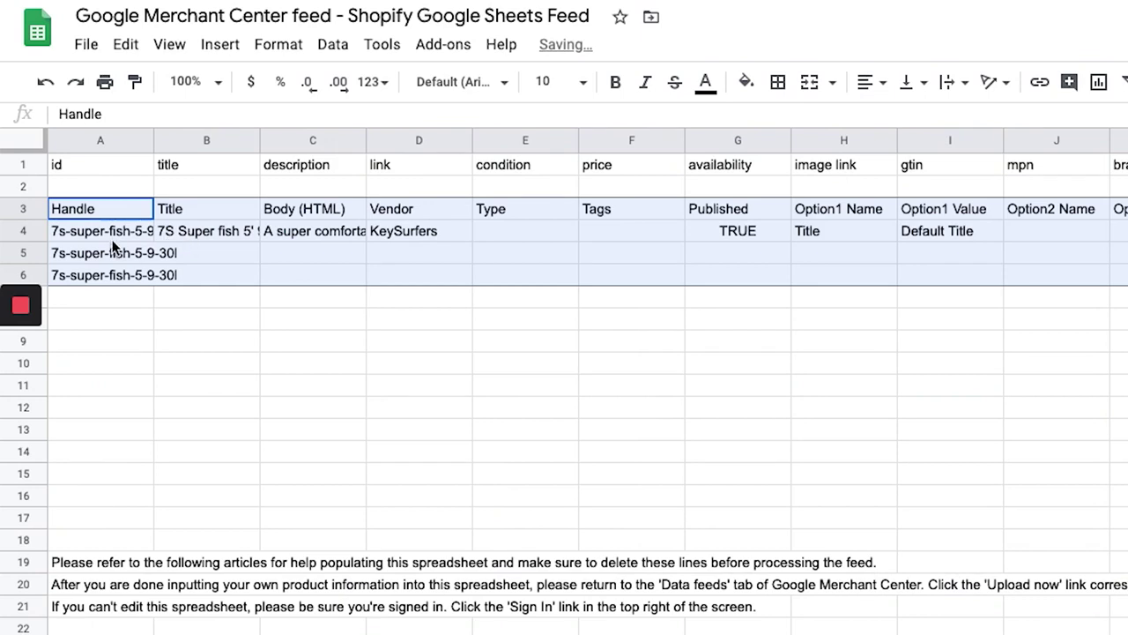
pyautogui.click(104, 214)
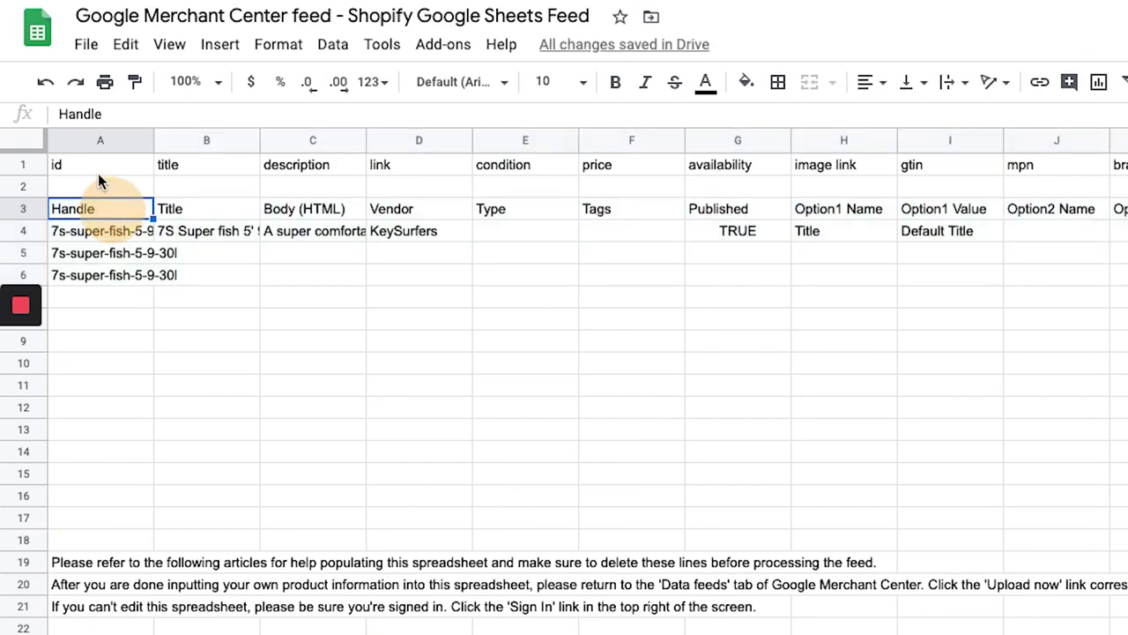
pyautogui.click(98, 168)
pyautogui.click(37, 165)
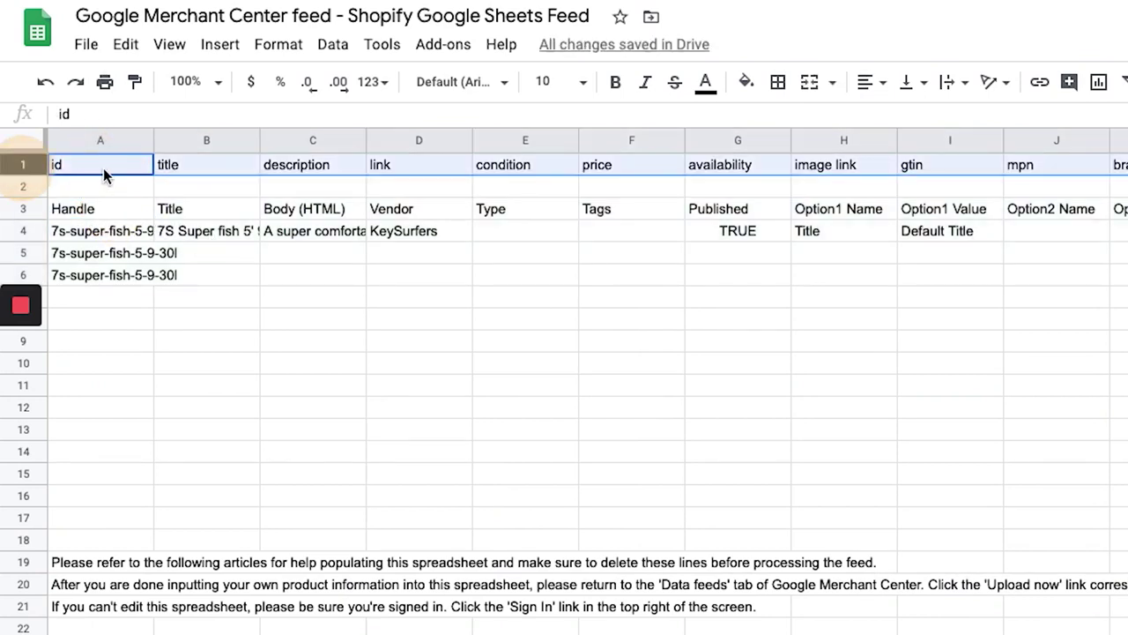
pyautogui.click(27, 210)
pyautogui.click(109, 236)
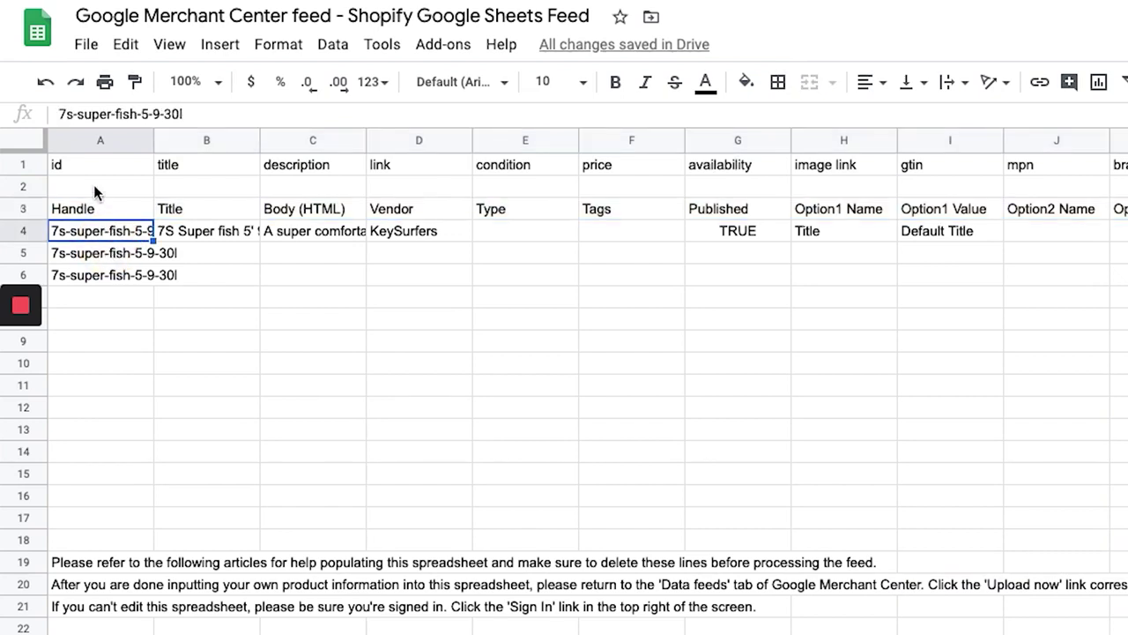
# Move the product description from C4 into the description cell C2
pyautogui.click(299, 208)
pyautogui.click(297, 225)
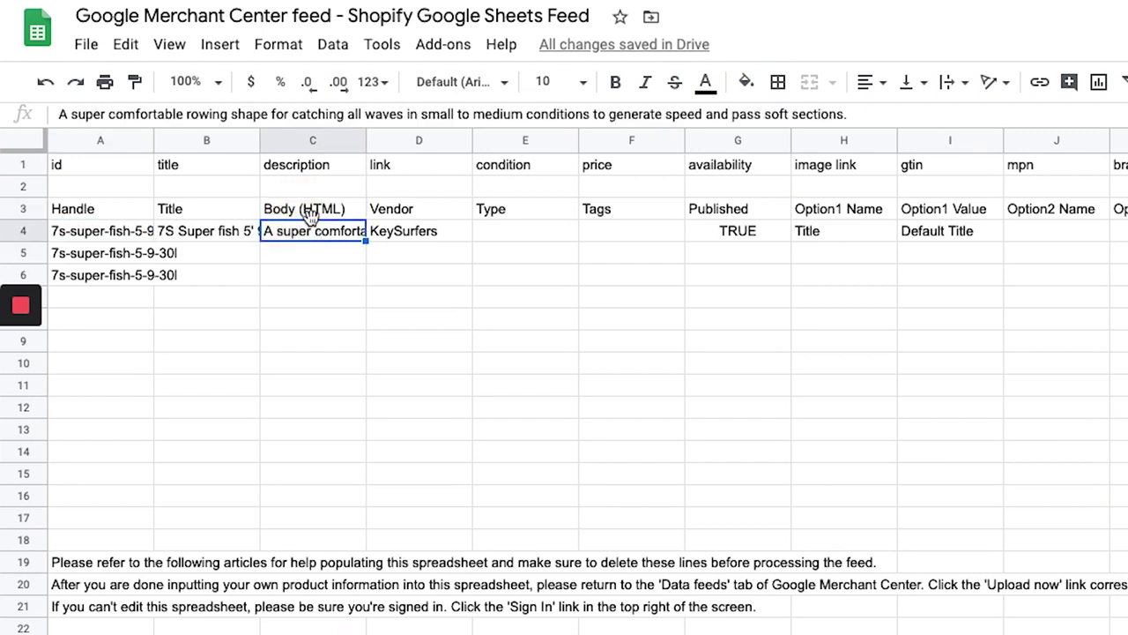
pyautogui.hotkey('ctrl', 'x')
pyautogui.click(320, 186)
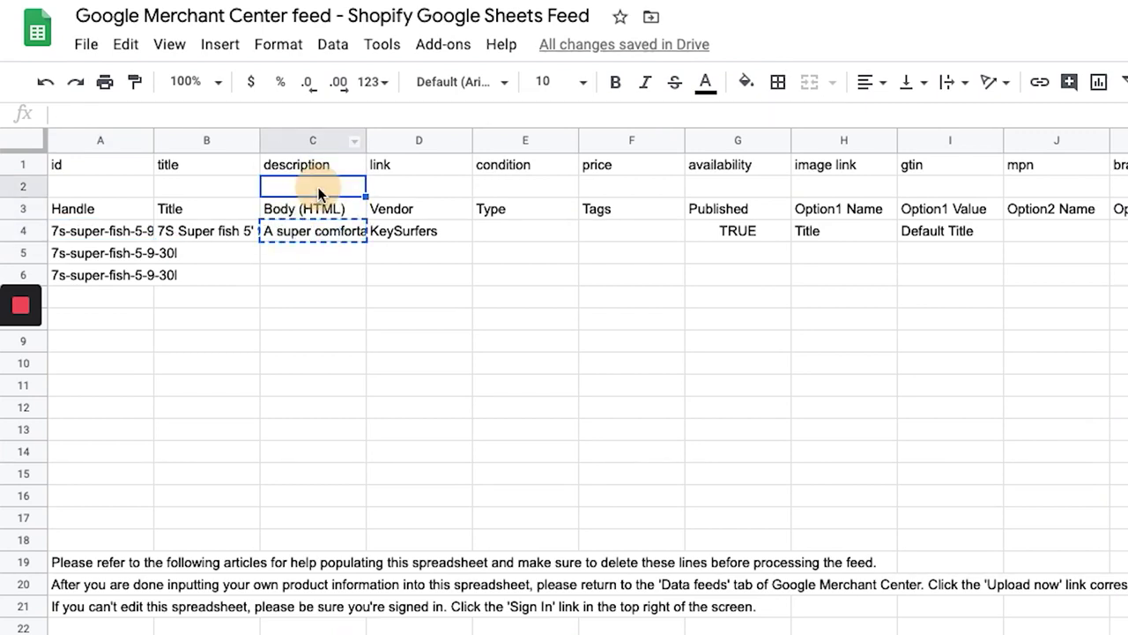
pyautogui.hotkey('ctrl', 'v')
# Move the product title from B4 to the title cell B2, and the handle from A4 to the id cell A2
pyautogui.click(214, 231)
pyautogui.hotkey('ctrl', 'x')
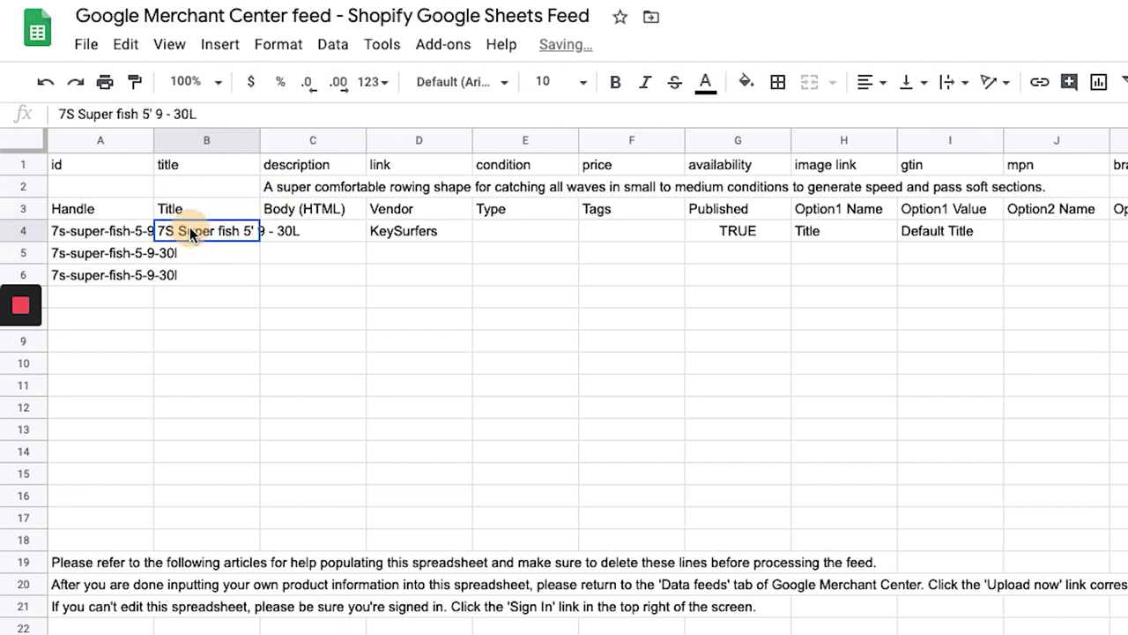
pyautogui.click(212, 186)
pyautogui.hotkey('ctrl', 'v')
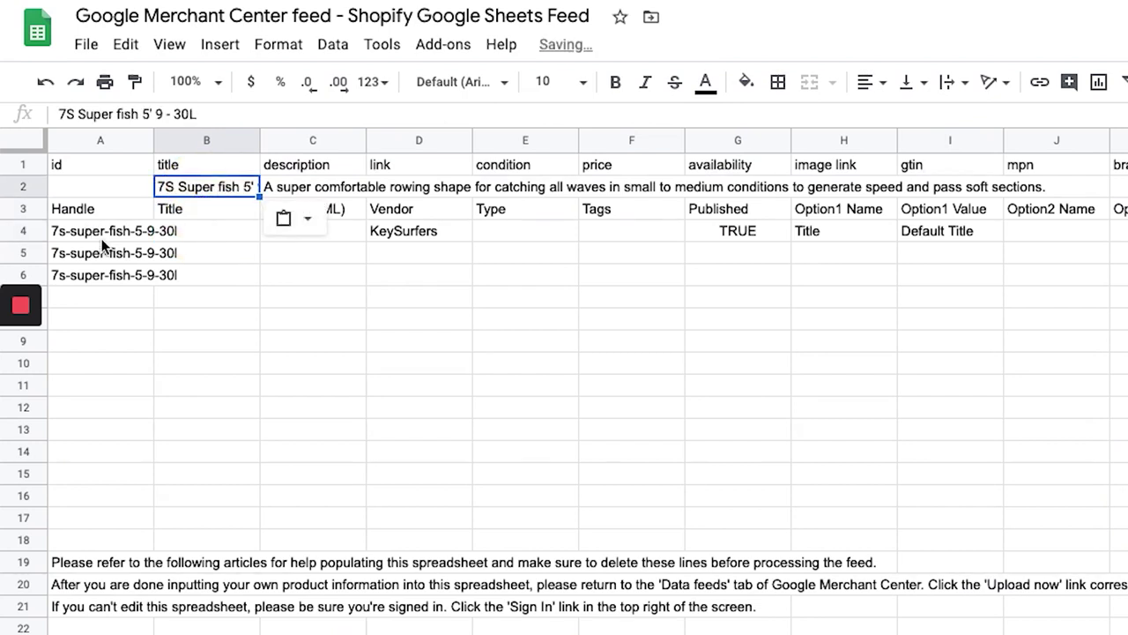
pyautogui.click(96, 230)
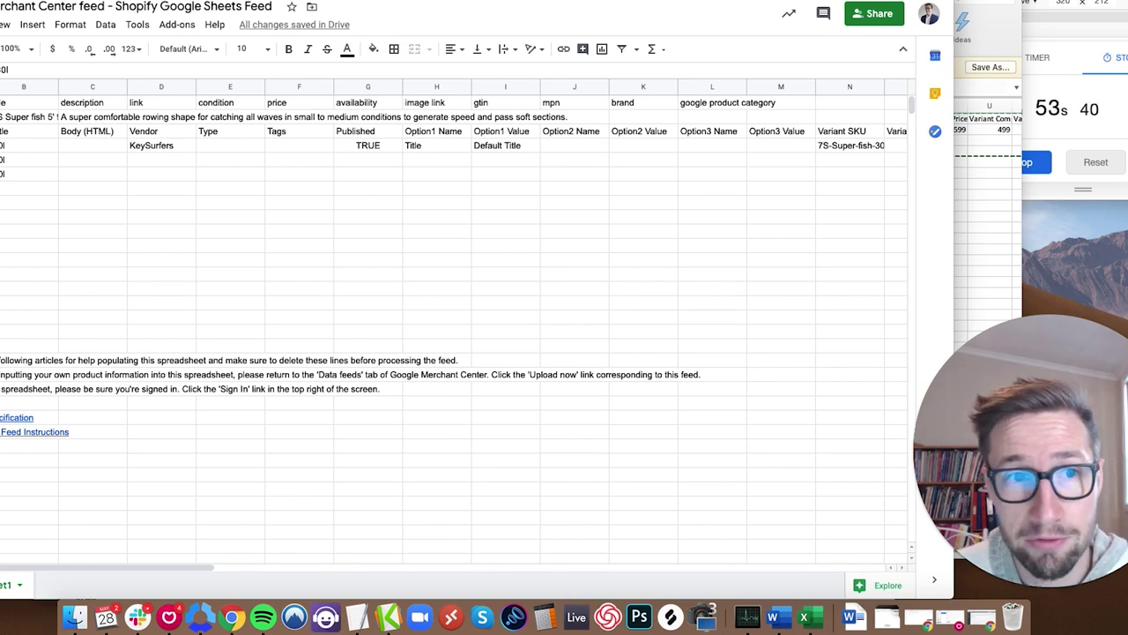
pyautogui.press('super+v')
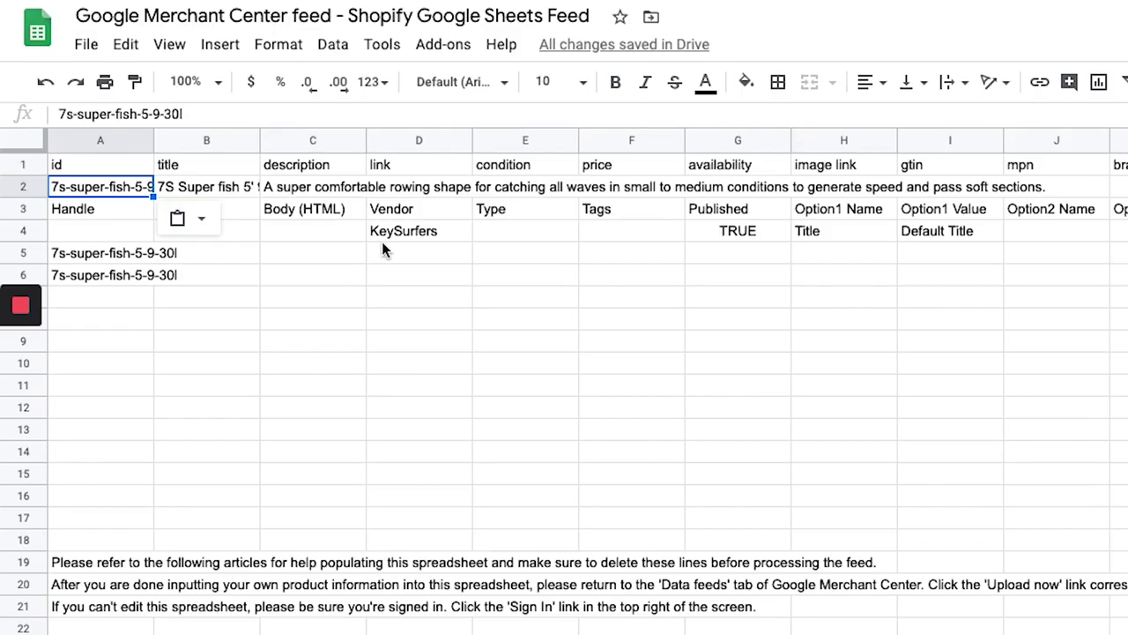
# Move the vendor name KeySurfers from D4 into the brand cell K2
pyautogui.click(403, 232)
pyautogui.hotkey('ctrl', 'c')
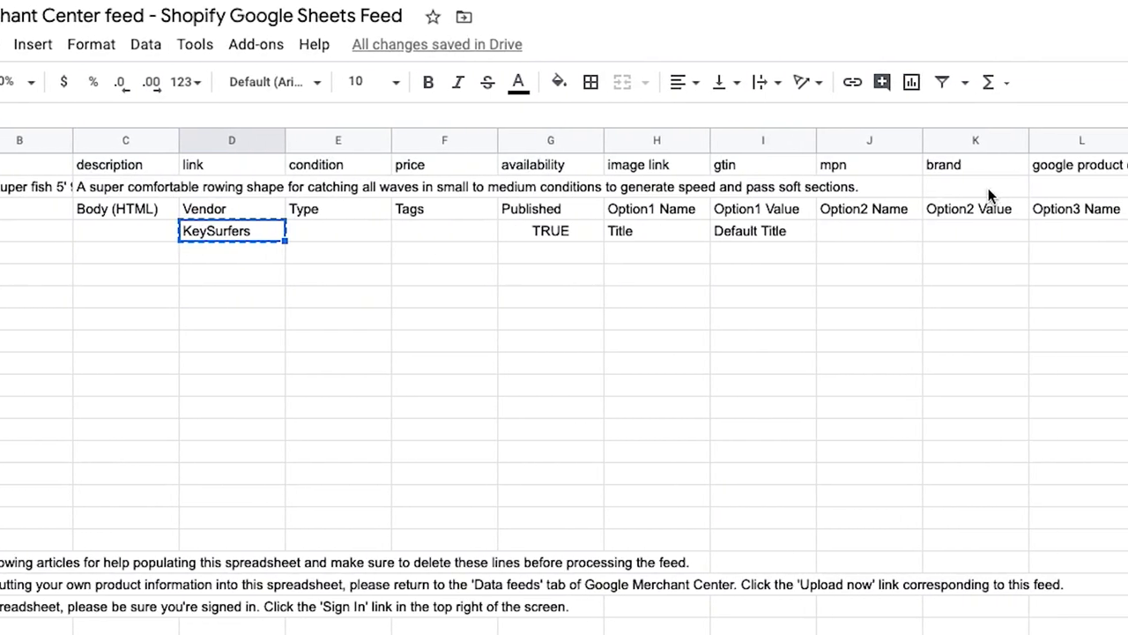
pyautogui.click(982, 186)
pyautogui.hotkey('ctrl', 'v')
# Delete the TRUE value under Published in cell G4
pyautogui.click(557, 233)
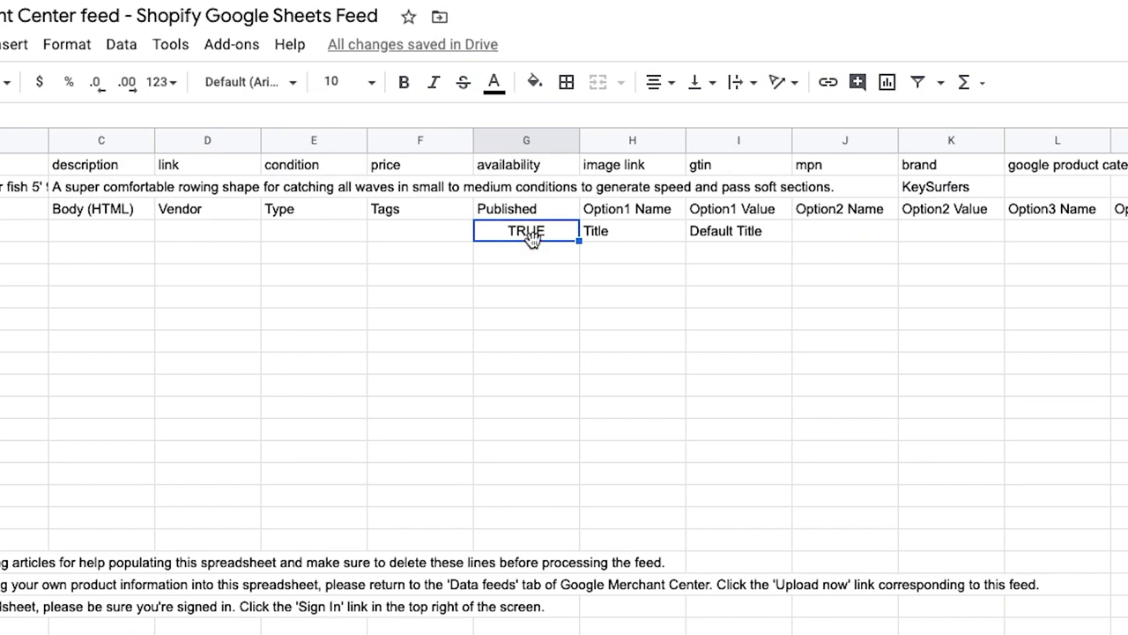
pyautogui.click(540, 230)
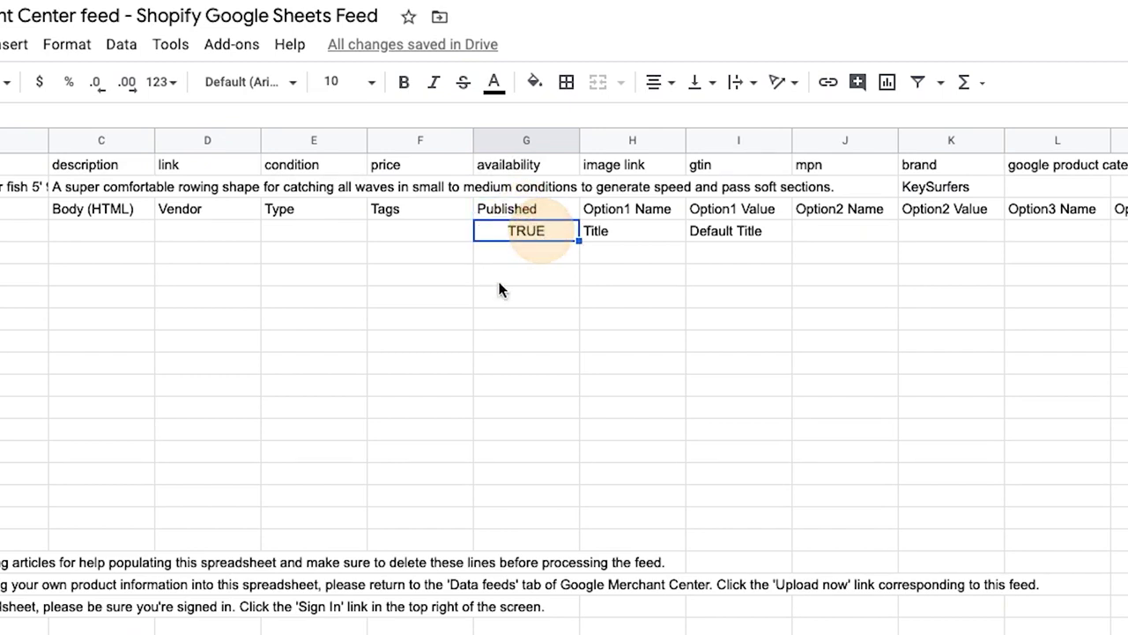
pyautogui.press('Delete')
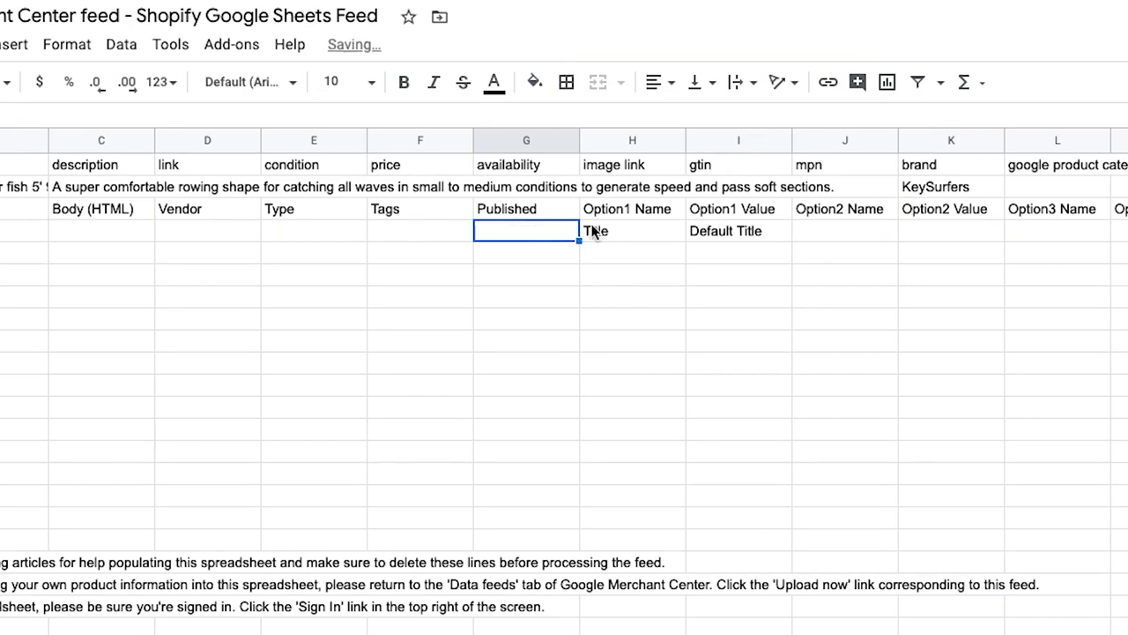
# Move the product's Variant SKU from N4 into the id cell A2, replacing the handle
pyautogui.hscroll(3, 617, 236)
pyautogui.click(1026, 232)
pyautogui.hscroll(-5, 738, 287)
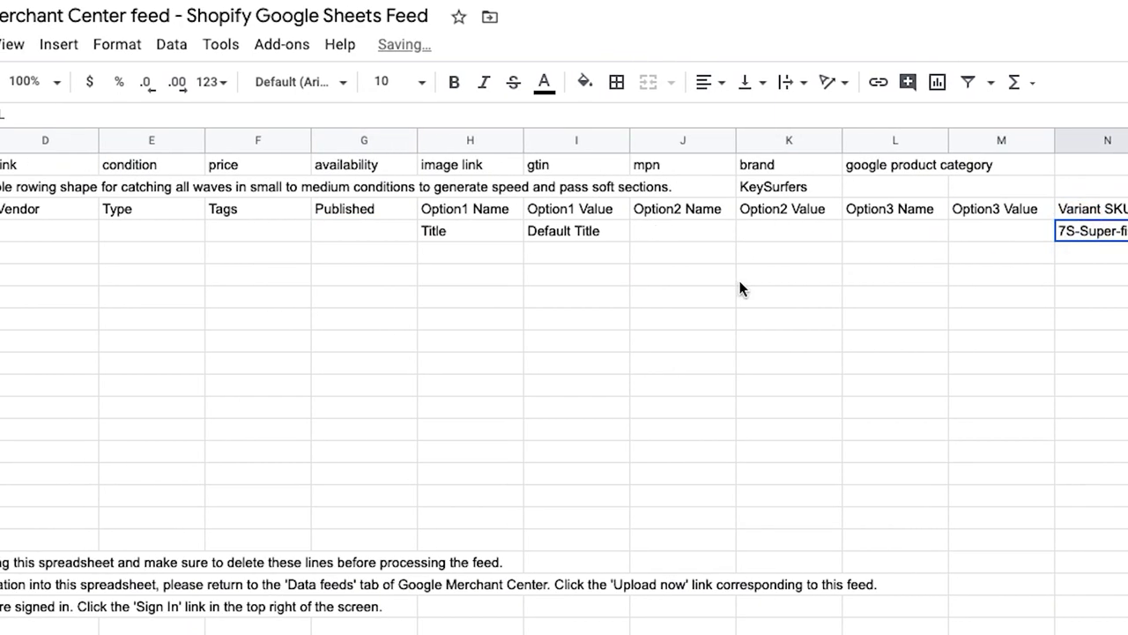
pyautogui.click(126, 182)
pyautogui.hotkey('ctrl', 'v')
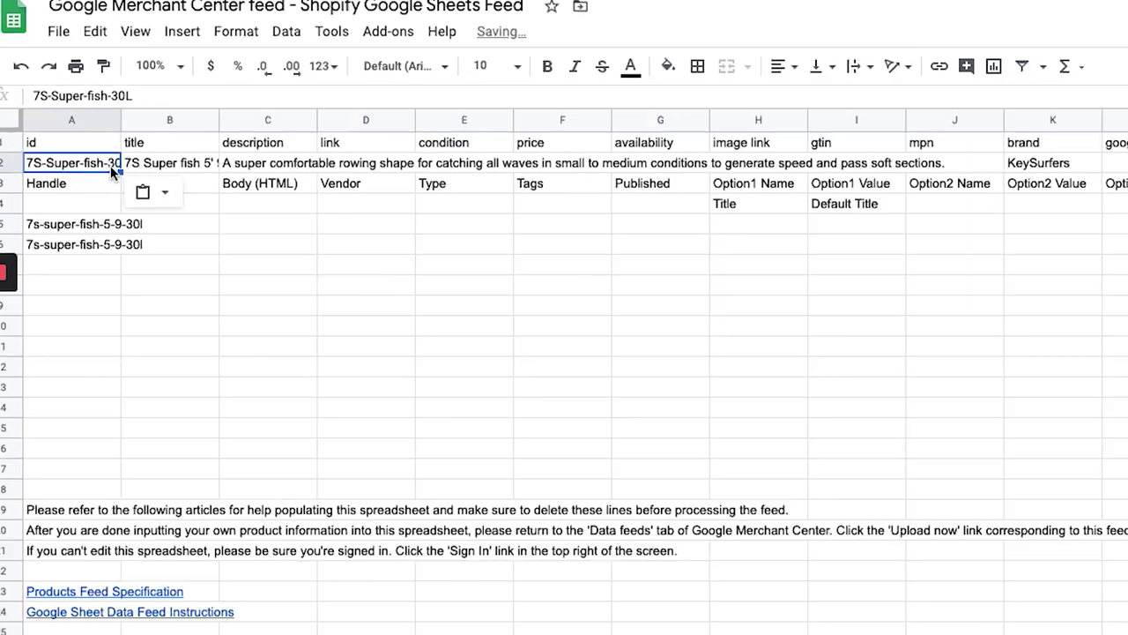
# Bring the Variant Price and Variant Compare values 599 and 499 from T4:U4 into cells E5:F5
pyautogui.hscroll(4, 940, 195)
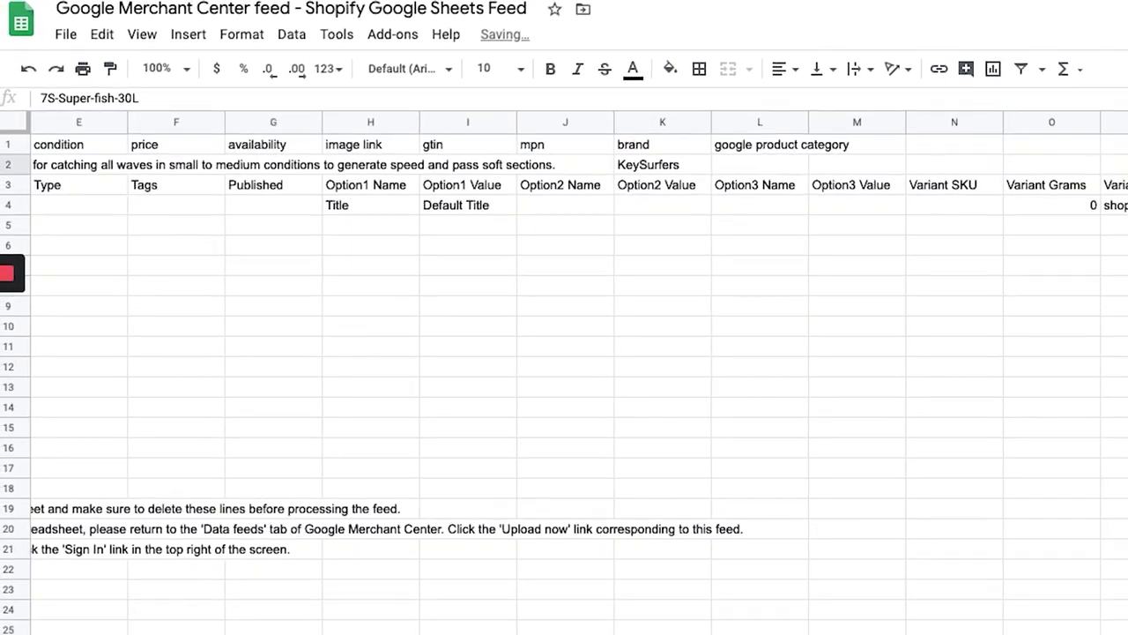
pyautogui.hscroll(4, 1058, 230)
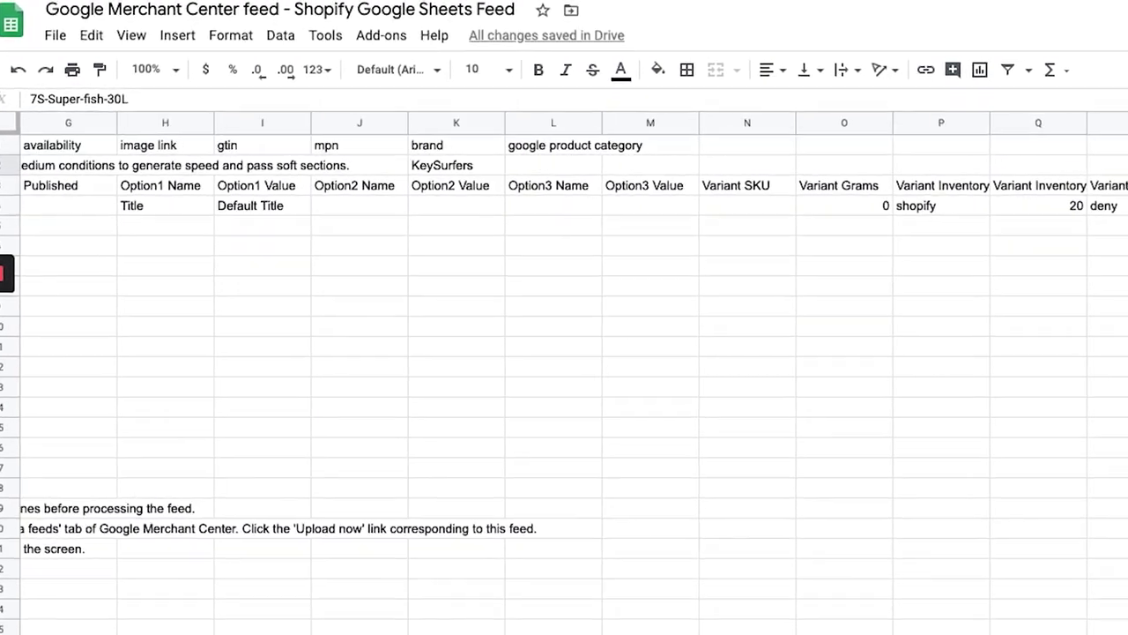
pyautogui.click(1048, 208)
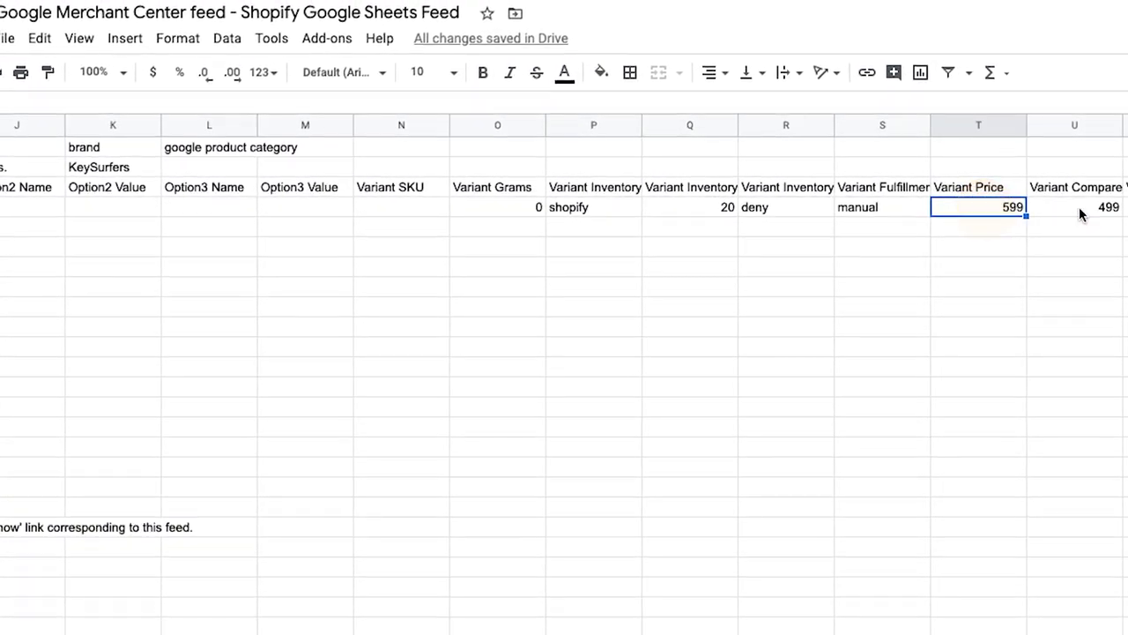
pyautogui.keyDown('shift'); pyautogui.click(1081, 214); pyautogui.keyUp('shift')
pyautogui.hotkey('ctrl', 'c')
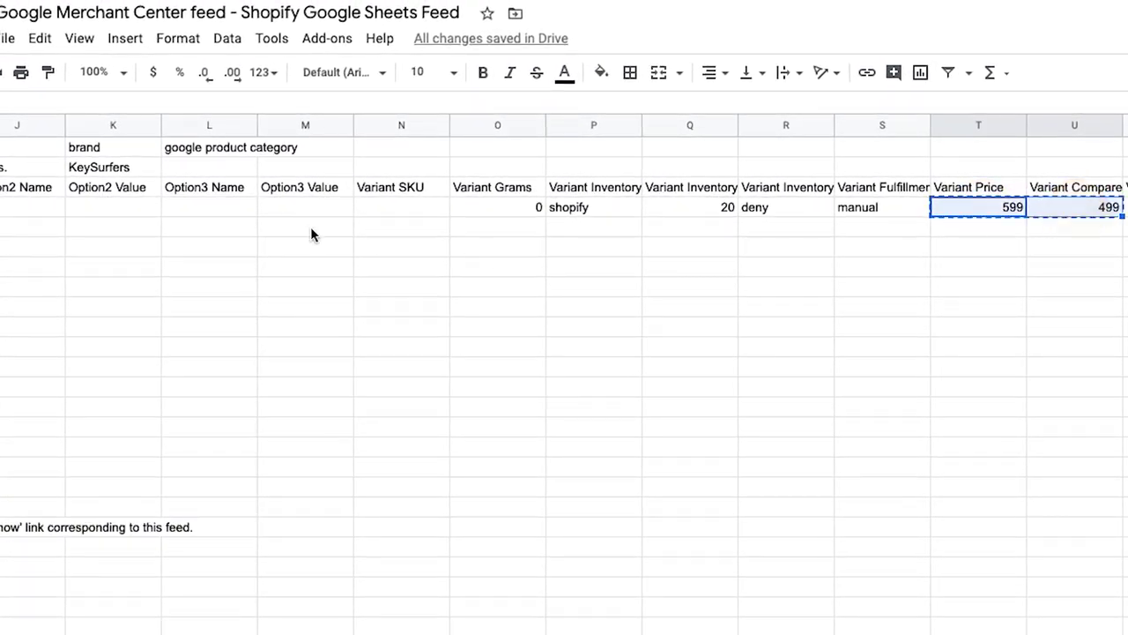
pyautogui.hscroll(-10, 312, 232)
pyautogui.click(498, 256)
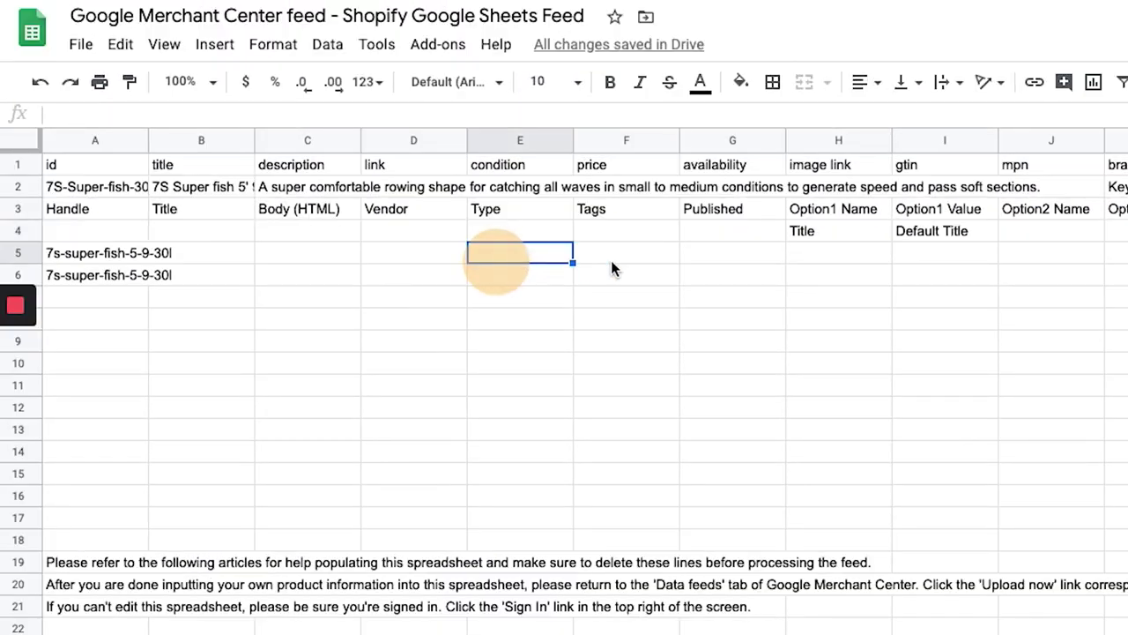
pyautogui.hotkey('ctrl', 'v')
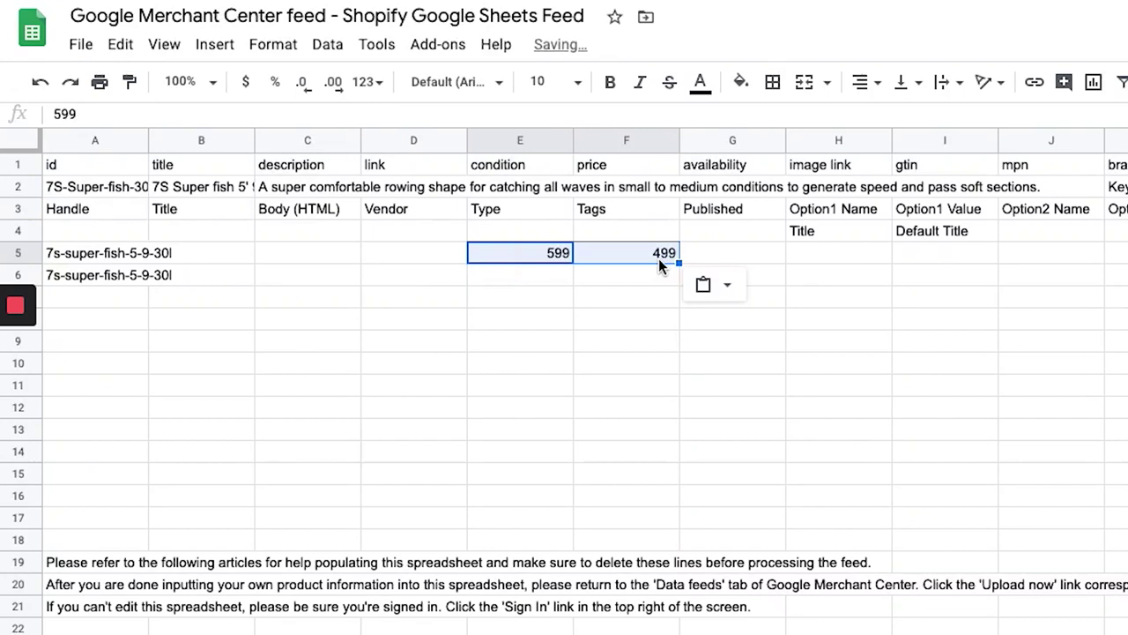
# Move the 499 value from F5 into the price cell F2
pyautogui.click(538, 252)
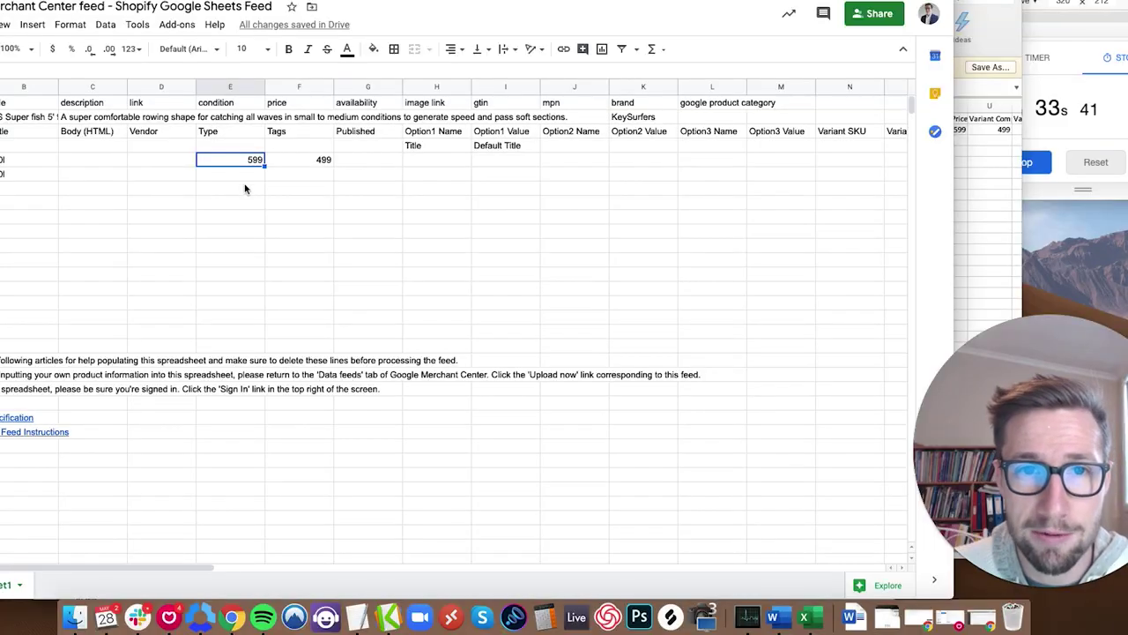
pyautogui.click(627, 253)
pyautogui.moveTo(299, 160); pyautogui.dragTo(297, 116)
pyautogui.click(245, 162)
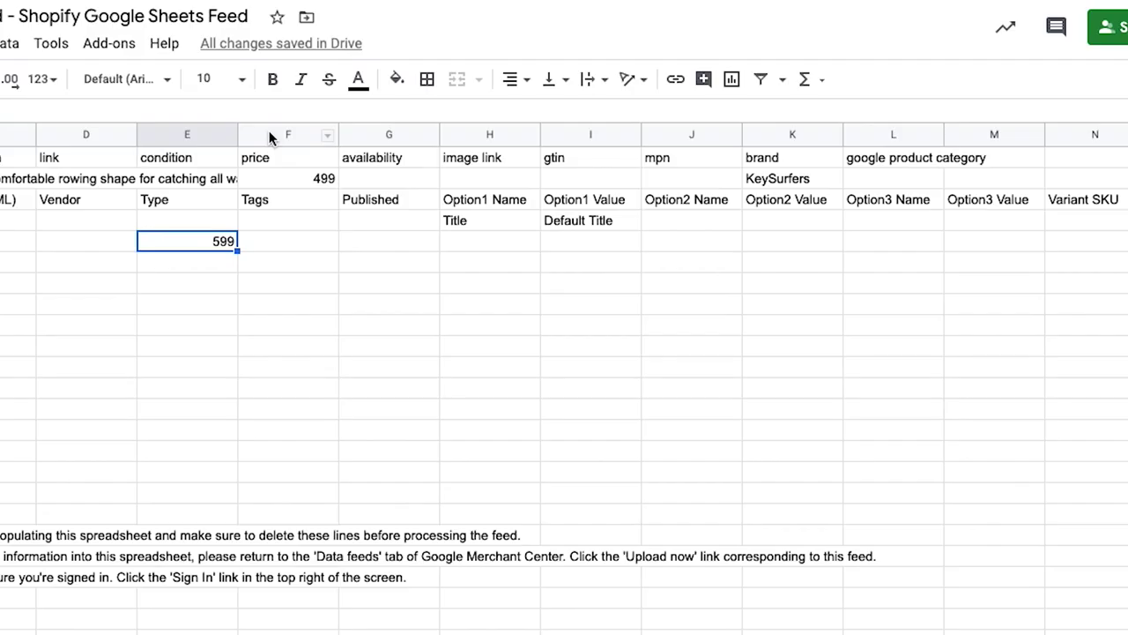
# Insert a new column before the price column and title it compare_at_price in row 1
pyautogui.click(297, 88)
pyautogui.rightClick(298, 91)
pyautogui.click(357, 223)
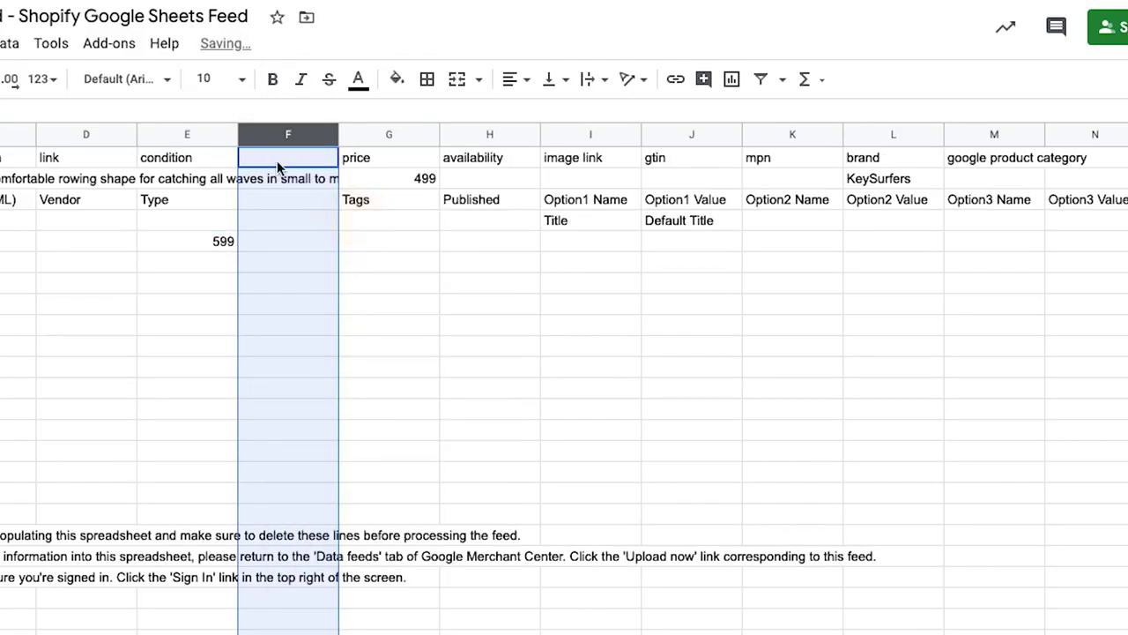
pyautogui.click(277, 162)
pyautogui.write('compare_at_')
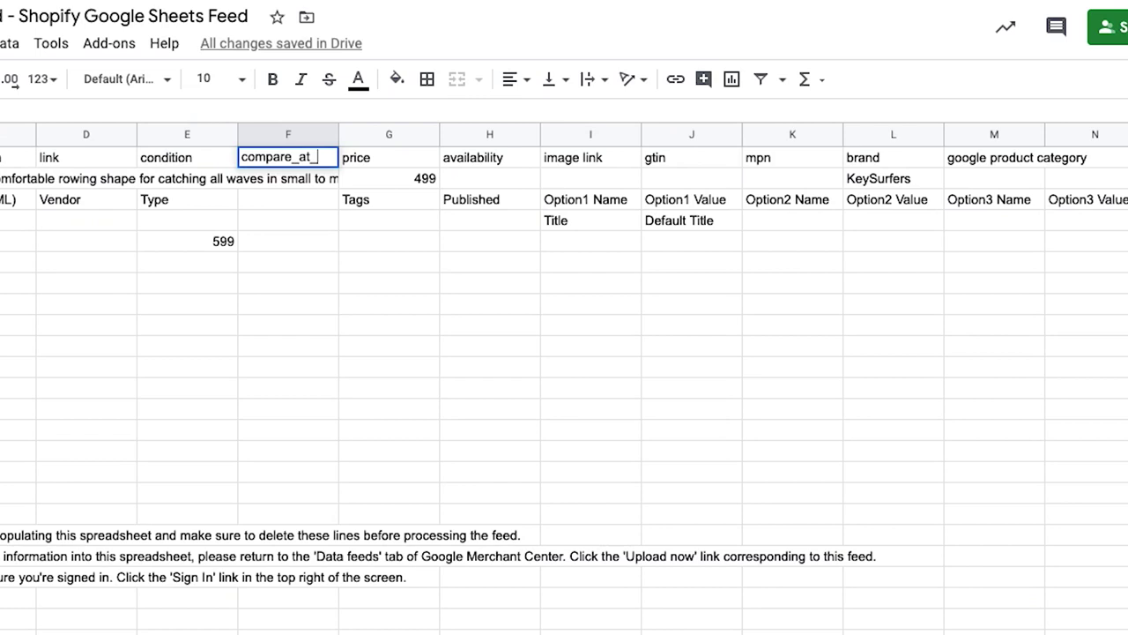
pyautogui.write('price')
pyautogui.press('Return')
# Move the 599 value from E5 into G4, two rows below the price cell
pyautogui.press('Down')
pyautogui.press('Down')
pyautogui.press('Left')
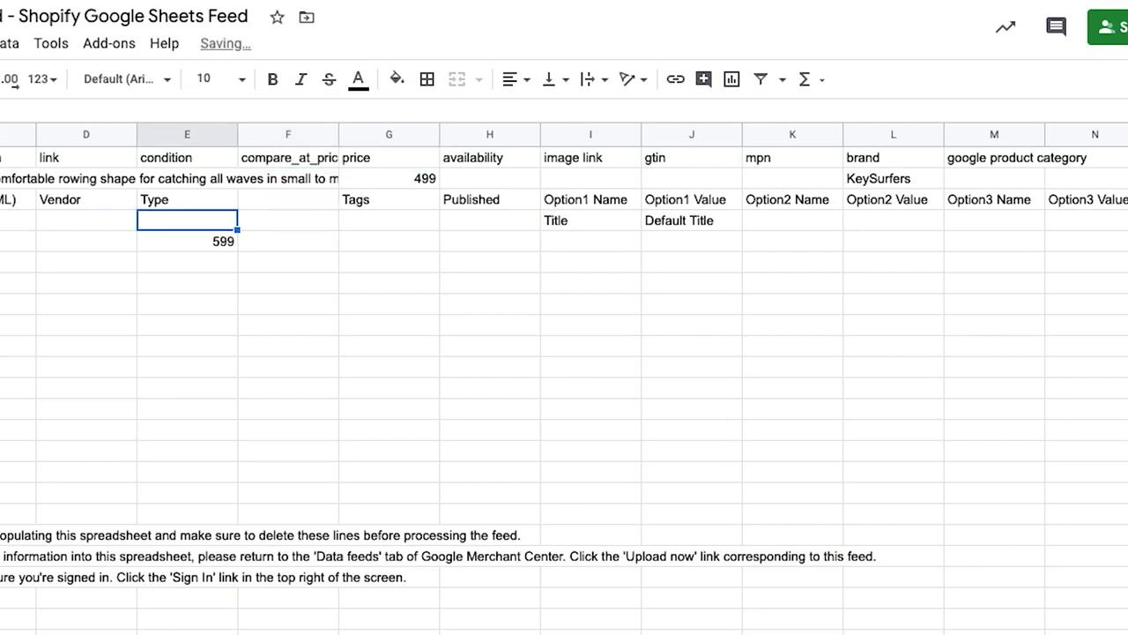
pyautogui.press('Down')
pyautogui.hotkey('ctrl', 'c')
pyautogui.press('Right')
pyautogui.press('Up')
pyautogui.press('Up')
pyautogui.press('Up')
pyautogui.press('Right')
pyautogui.press('Down')
pyautogui.press('Down')
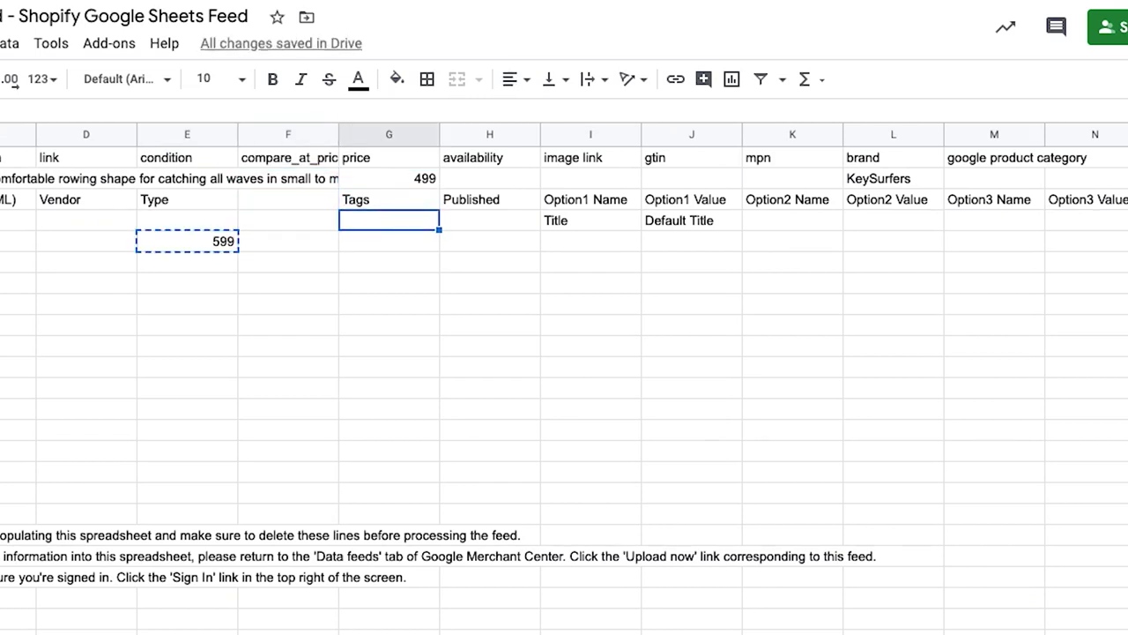
pyautogui.hotkey('ctrl', 'v')
# Move the 499 value from the price cell G2 into the compare_at_price cell F2
pyautogui.press('Up')
pyautogui.press('Up')
pyautogui.hotkey('ctrl', 'x')
pyautogui.press('Left')
pyautogui.hotkey('ctrl', 'v')
# Move the 599 value from G4 up into the price cell G2
pyautogui.press('Right')
pyautogui.press('Down')
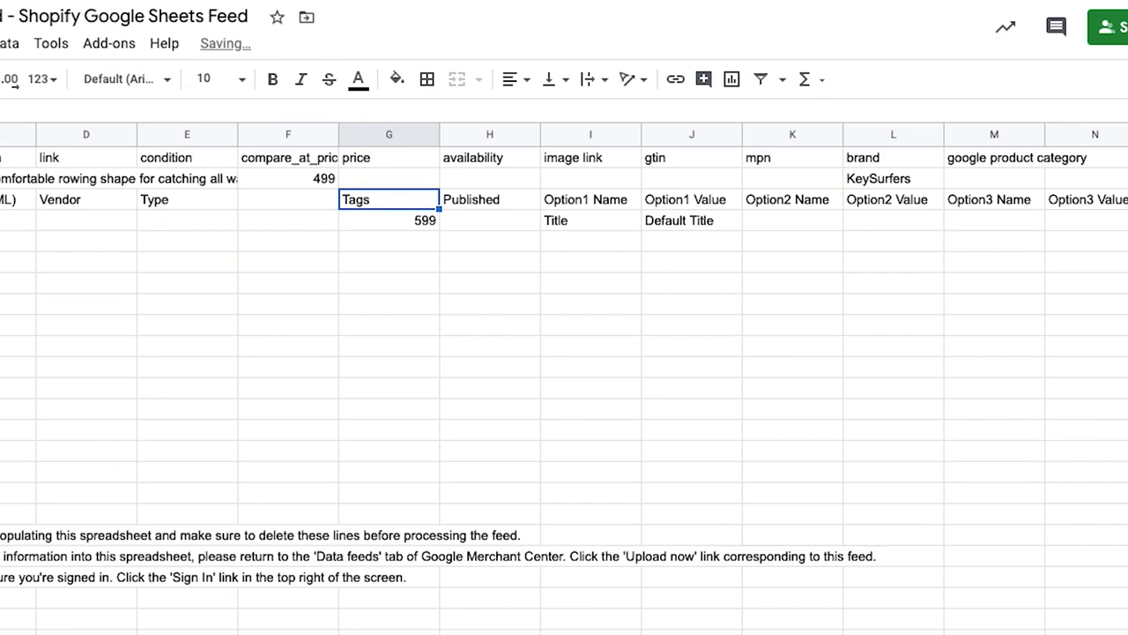
pyautogui.press('Down')
pyautogui.hotkey('ctrl', 'x')
pyautogui.press('Up')
pyautogui.press('Up')
pyautogui.hotkey('ctrl', 'v')
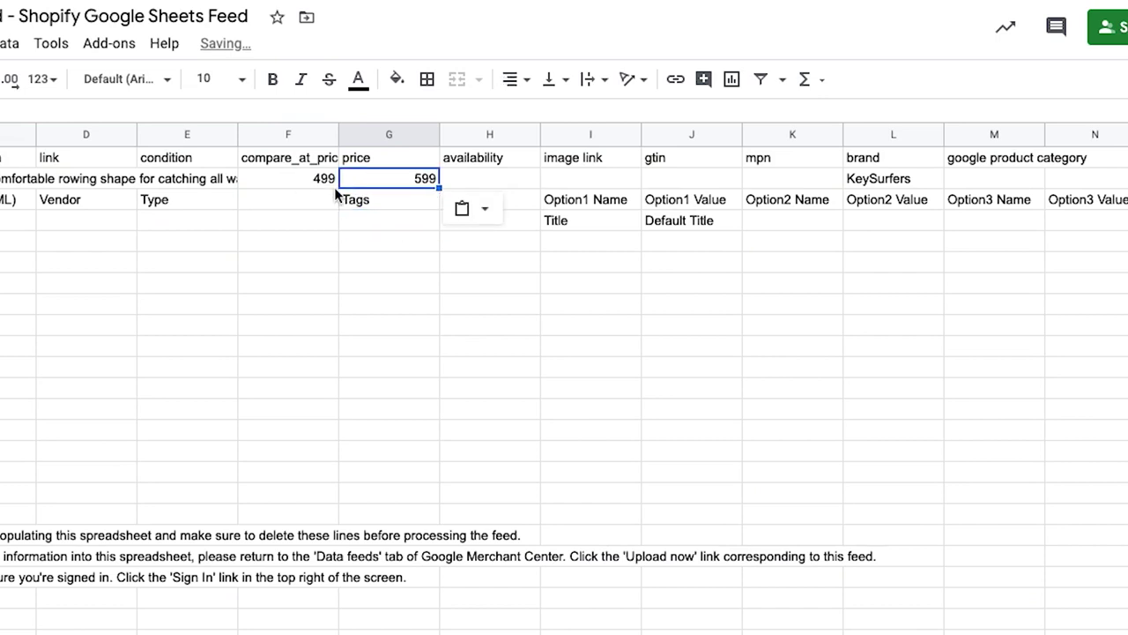
# Copy the compare_at_price header from F1 and search Google for it in a new browser tab
pyautogui.click(307, 182)
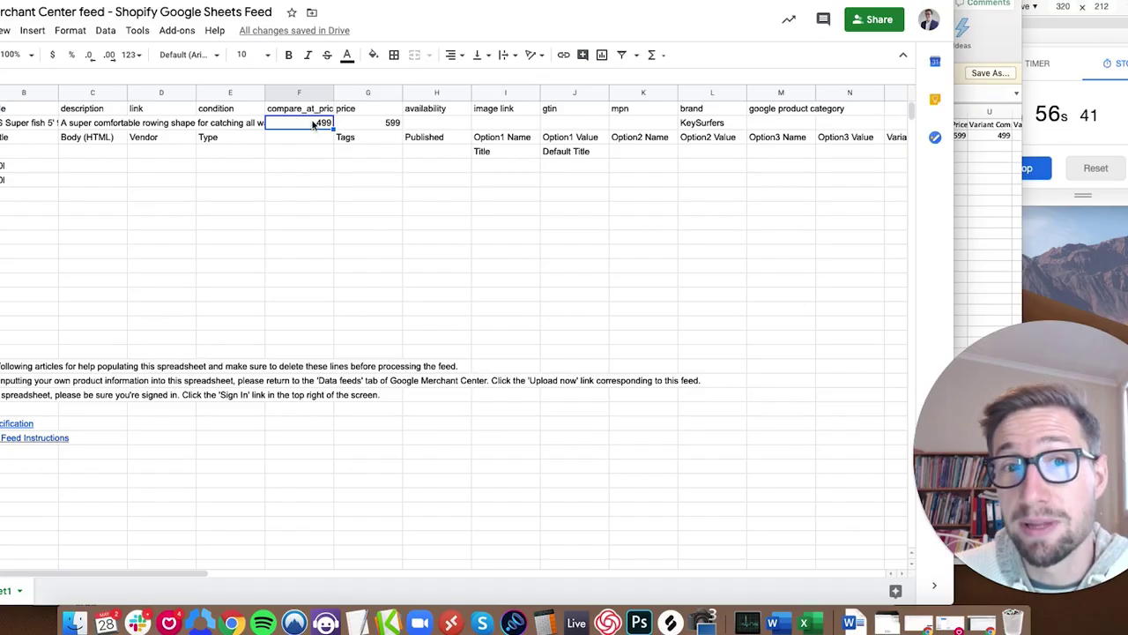
pyautogui.click(305, 158)
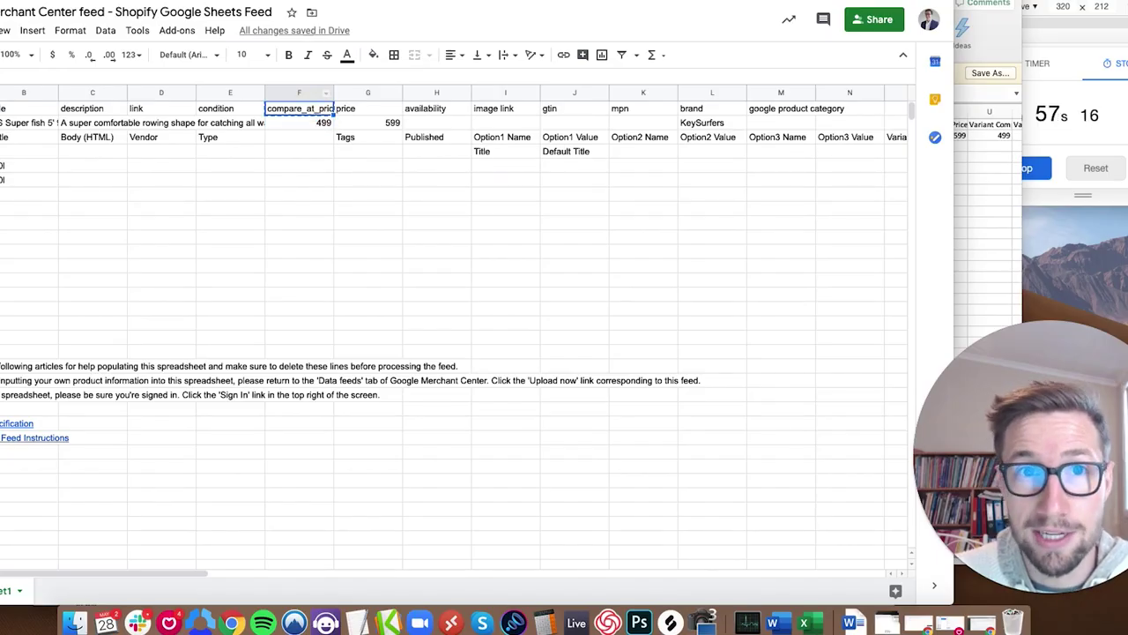
pyautogui.press('super+c')
pyautogui.press('super+t')
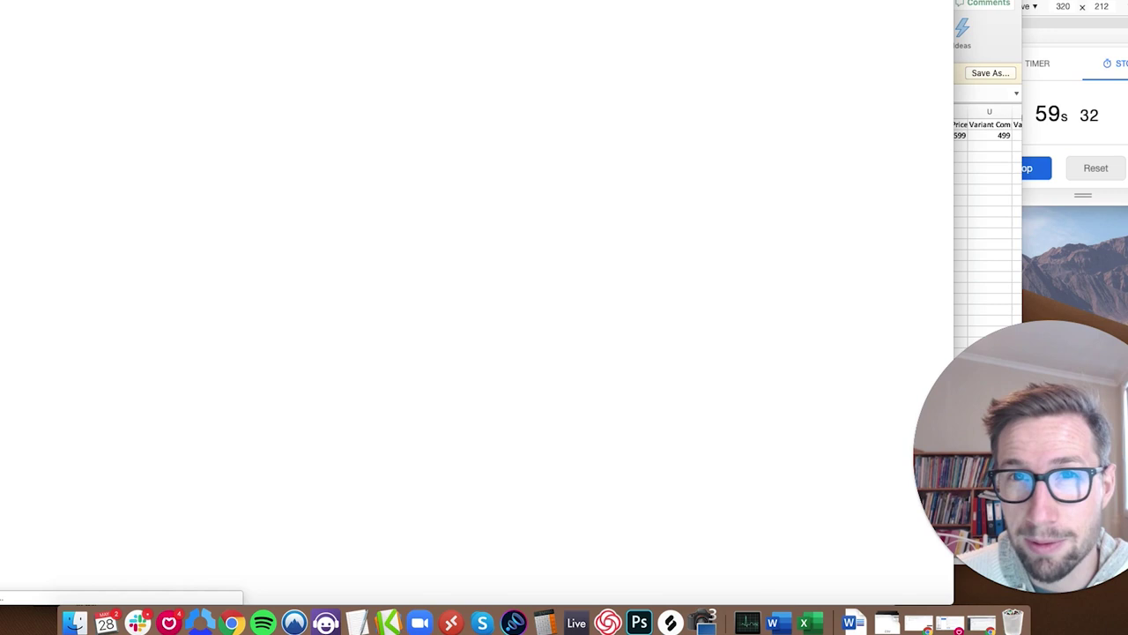
pyautogui.press('super+v')
pyautogui.press('Return')
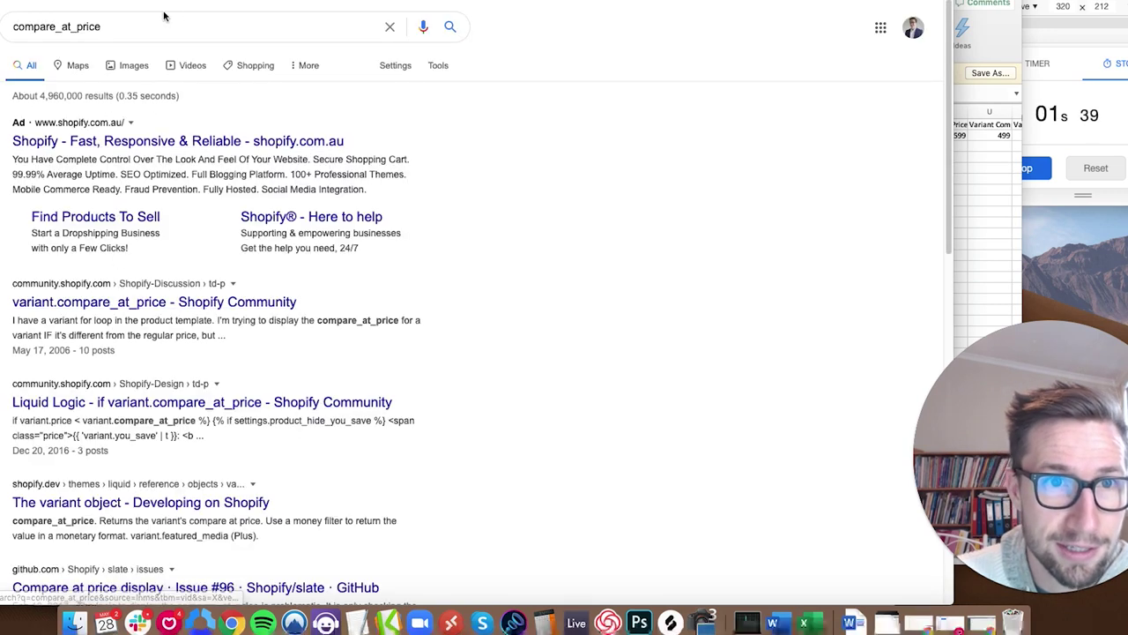
# Refine the Google search to "compare_at_price google shopping"
pyautogui.click(159, 33)
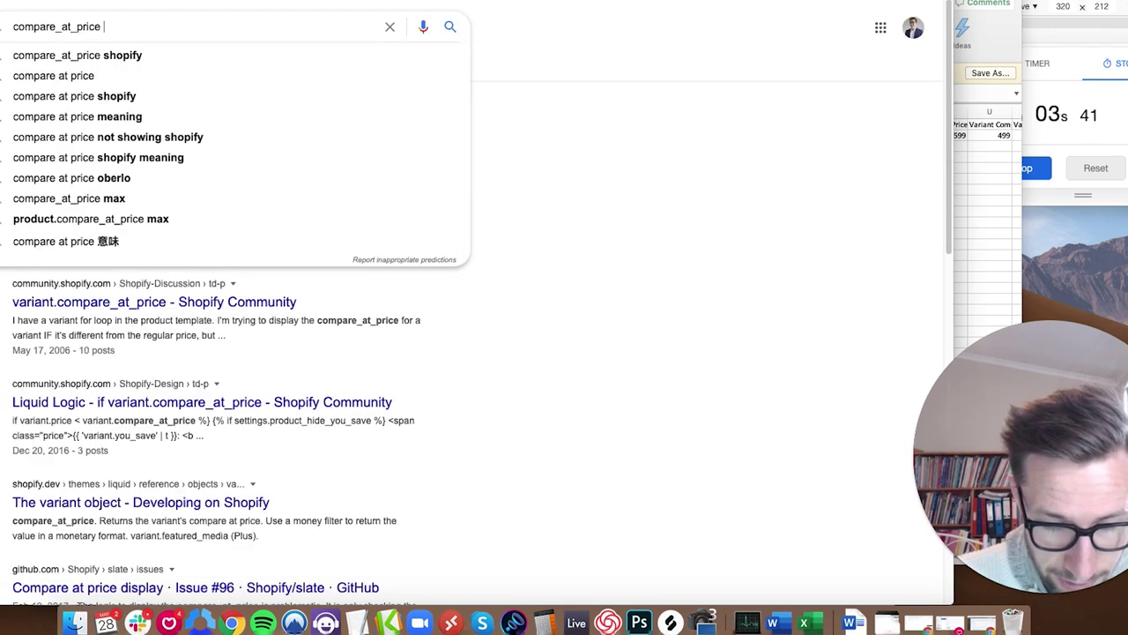
pyautogui.write('google shopping')
pyautogui.press('Return')
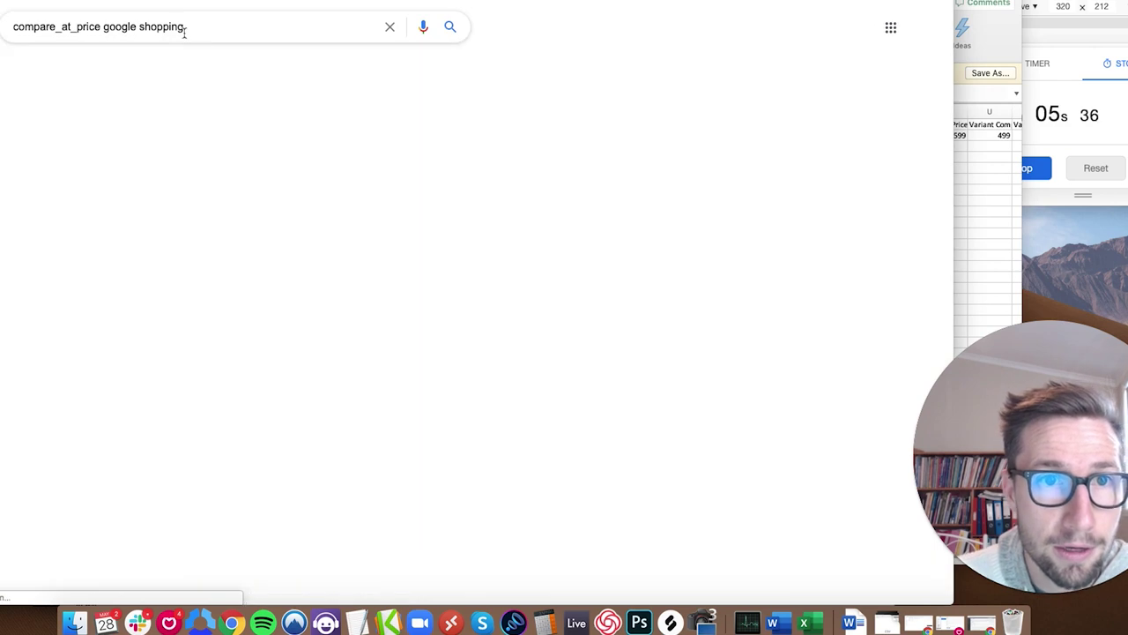
# Search Google for "google shopping sale price" to find the correct attribute name
pyautogui.click(239, 28)
pyautogui.press('super+a')
pyautogui.write('go')
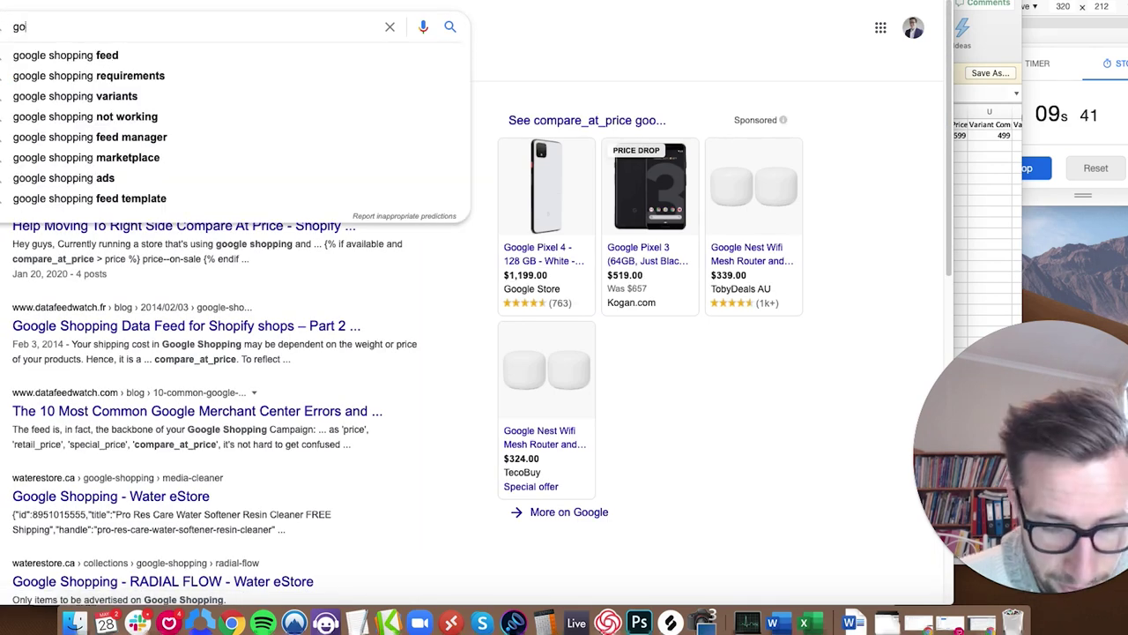
pyautogui.write('ogle shopping sale price')
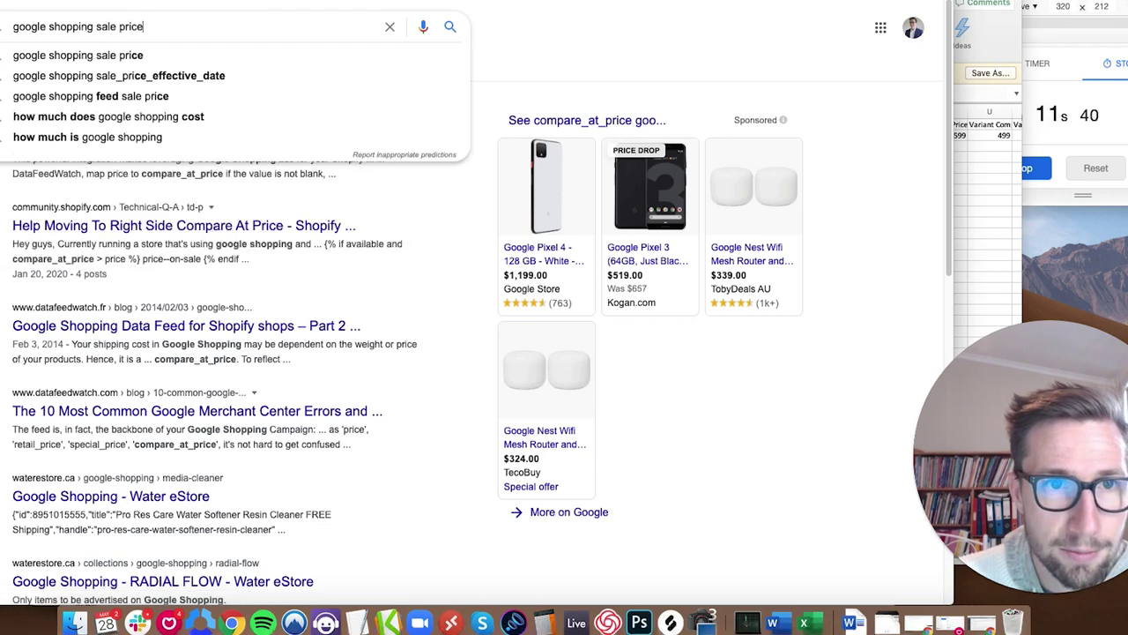
pyautogui.press('Return')
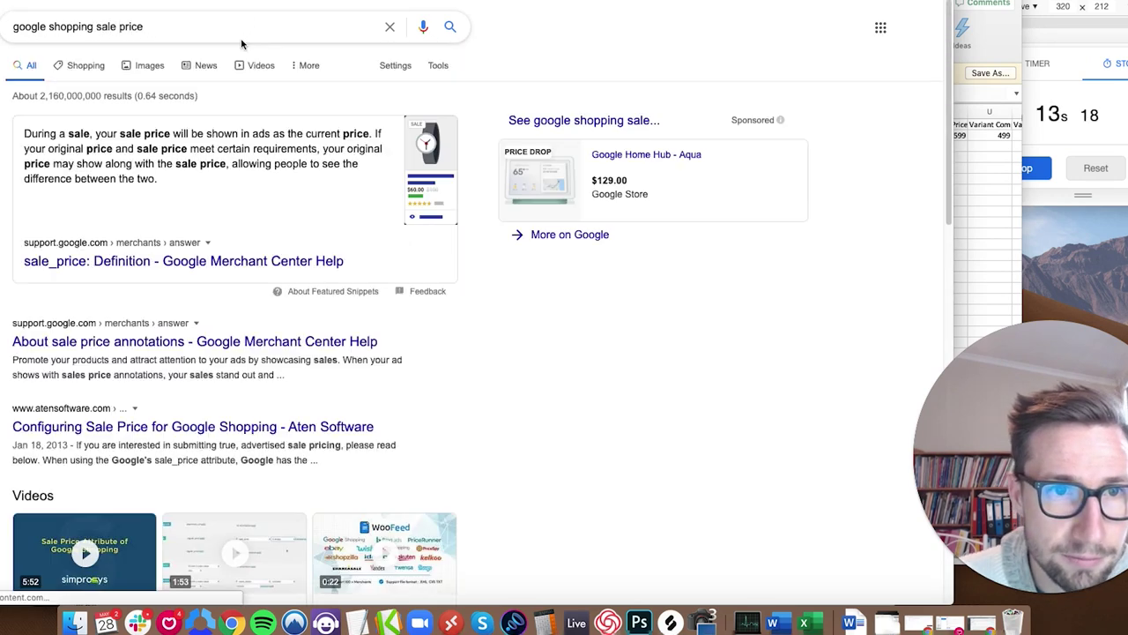
# Return to the feed spreadsheet and rename the F1 header to sale_price
pyautogui.hotkey('ctrl', 'Tab')
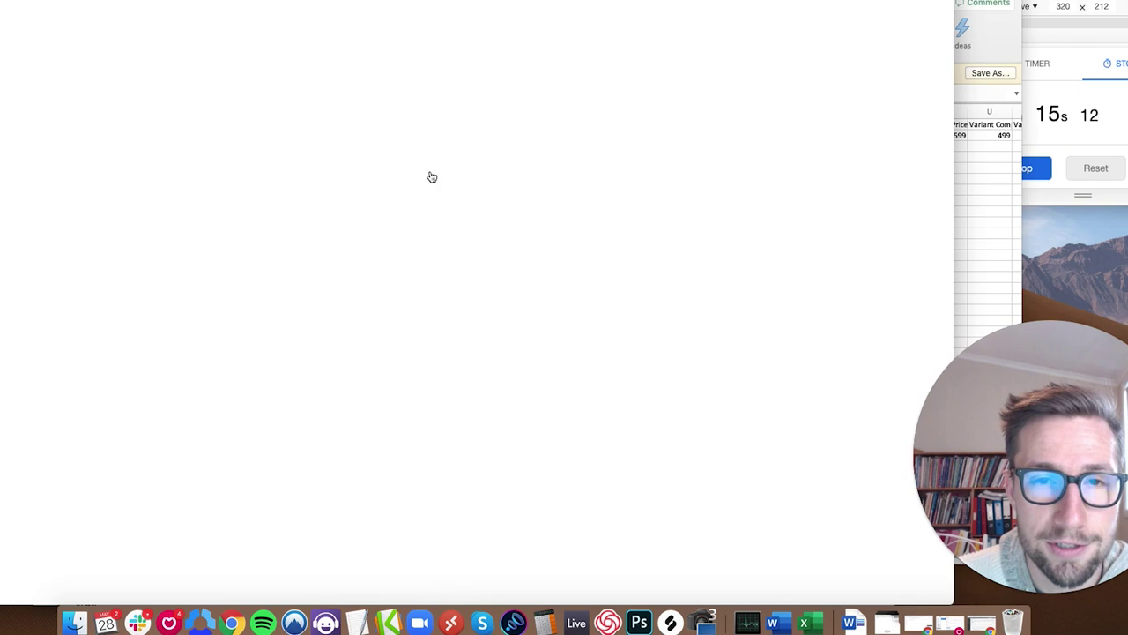
pyautogui.click(290, 109)
pyautogui.write('sale_price')
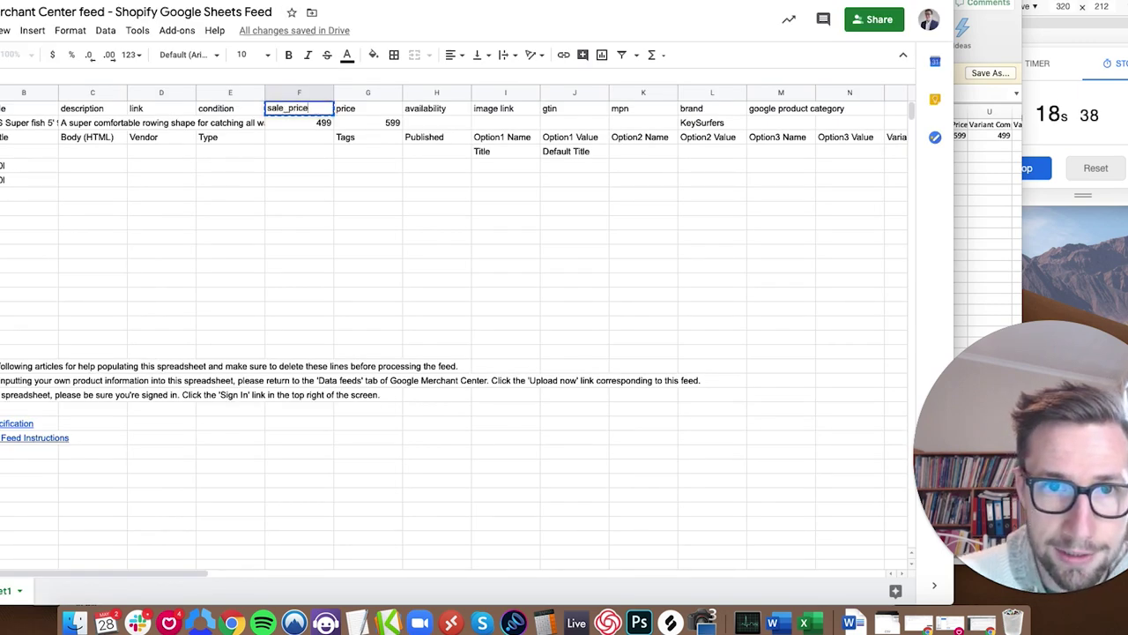
pyautogui.press('Return')
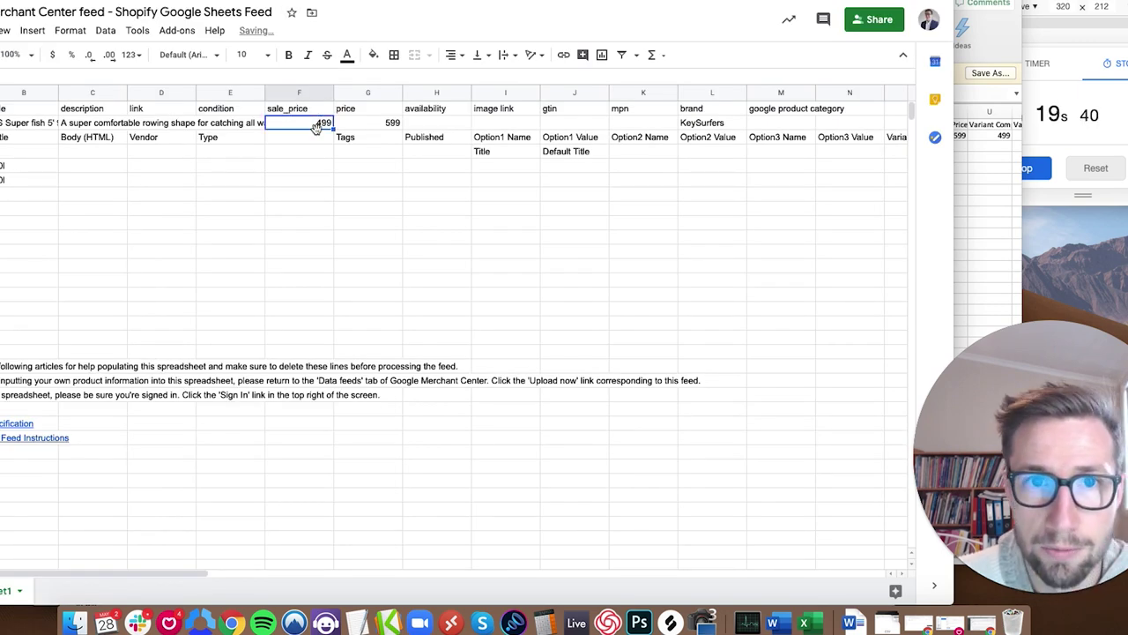
# Review the sale_price and price cells in row 2 and the exported Image Src links in column Z
pyautogui.click(367, 126)
pyautogui.hscroll(5, 479, 175)
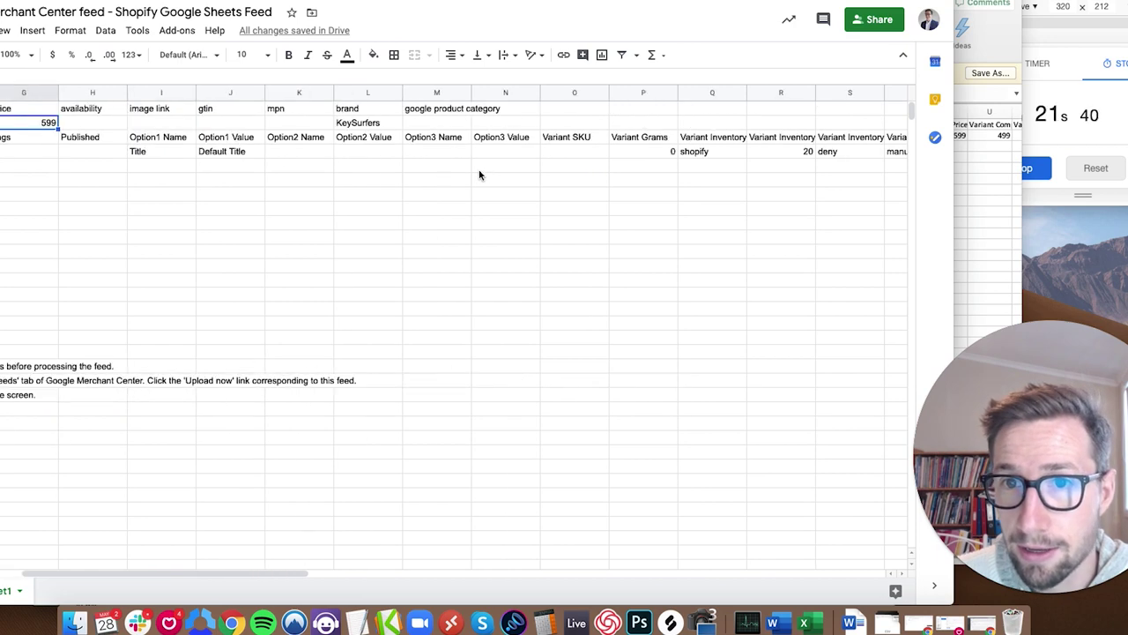
pyautogui.hscroll(5, 480, 175)
pyautogui.hscroll(-10, 459, 174)
pyautogui.moveTo(313, 126); pyautogui.dragTo(368, 126)
pyautogui.hscroll(10, 442, 176)
pyautogui.hscroll(6, 440, 181)
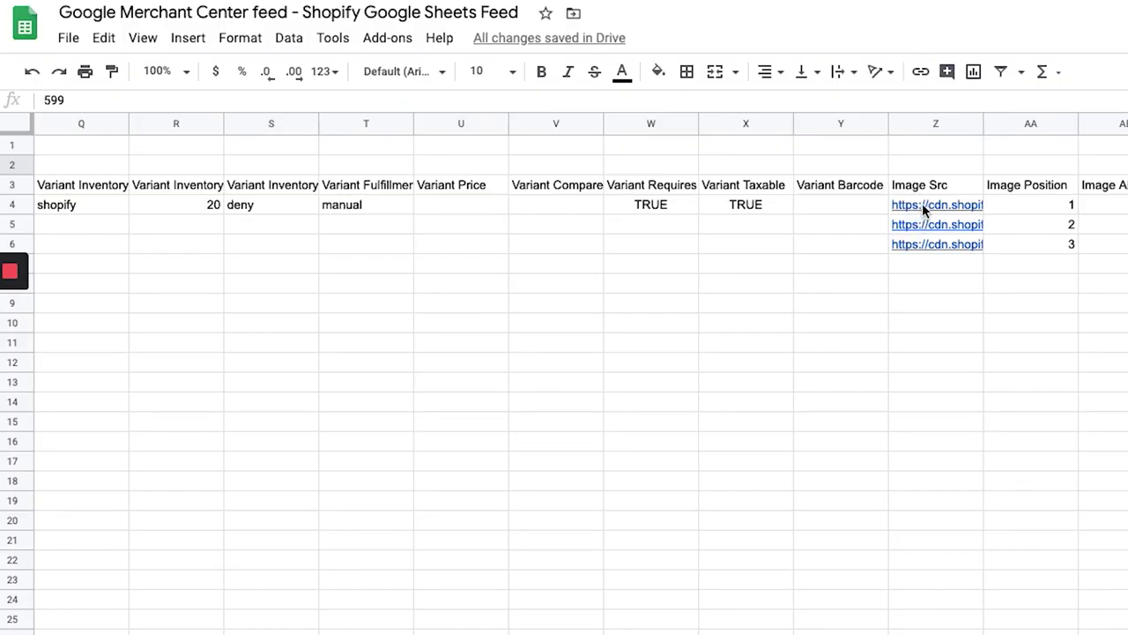
pyautogui.click(565, 151)
pyautogui.click(520, 178)
pyautogui.moveTo(927, 227); pyautogui.dragTo(937, 256)
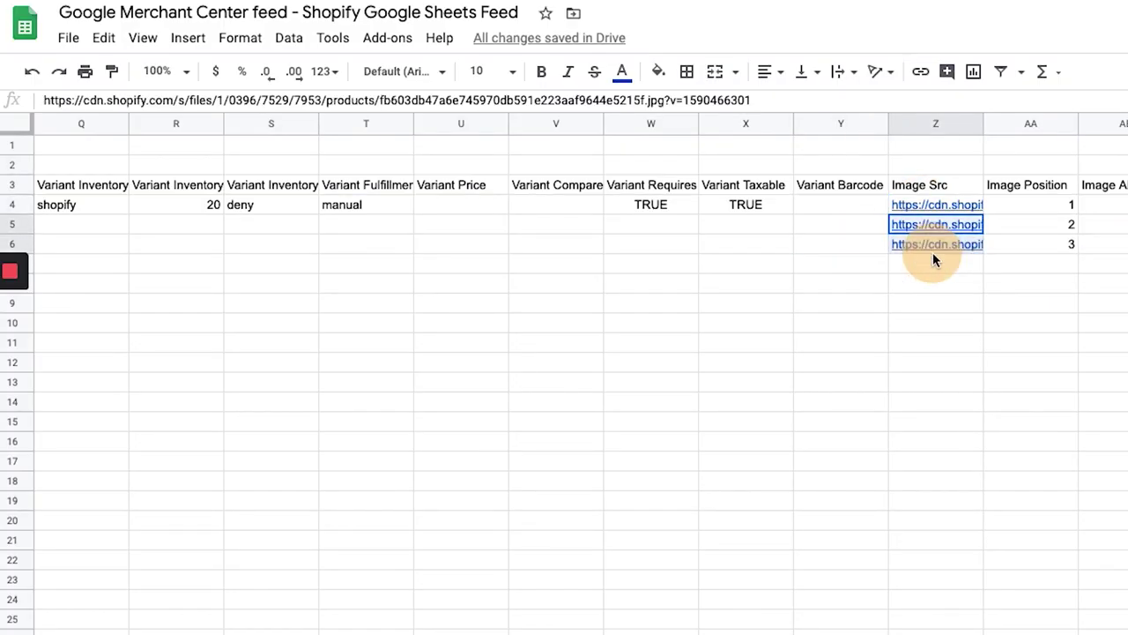
pyautogui.hscroll(-15, 308, 241)
pyautogui.click(68, 204)
pyautogui.hscroll(20, 681, 218)
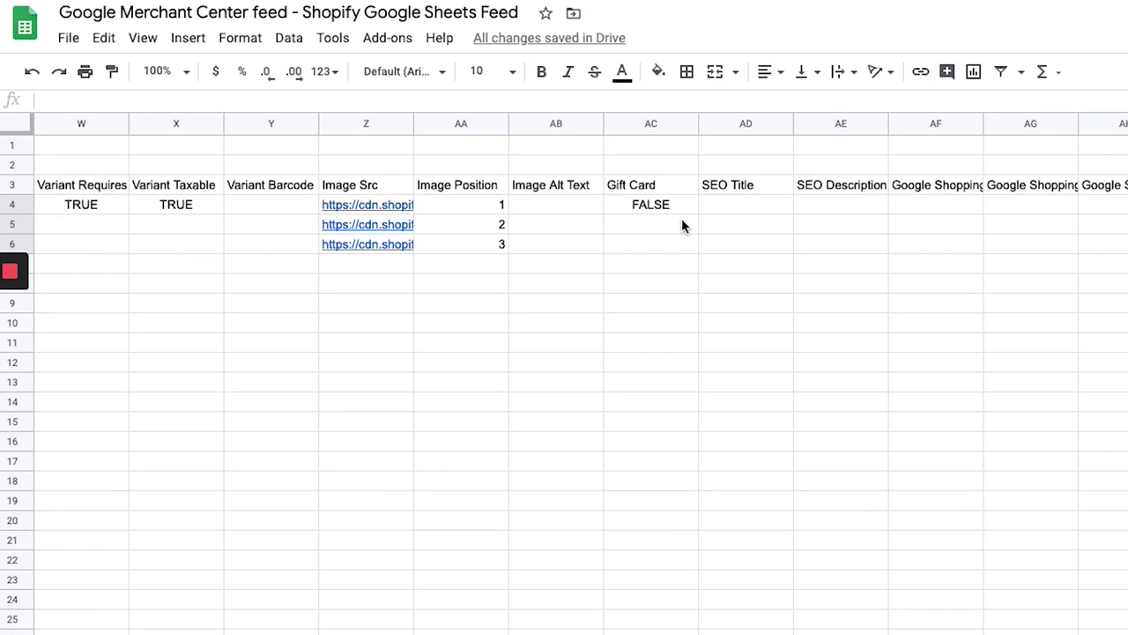
# Copy the three Image Src links in Z4:Z6 and open the product images in browser tabs
pyautogui.click(394, 211)
pyautogui.hscroll(-2, 414, 204)
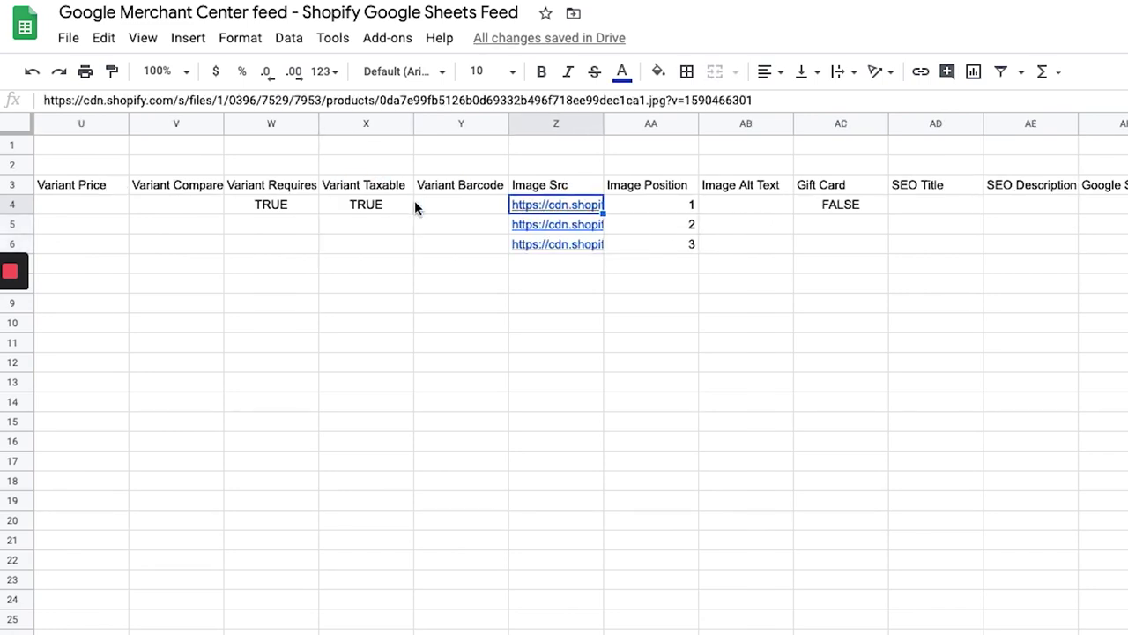
pyautogui.moveTo(557, 226)
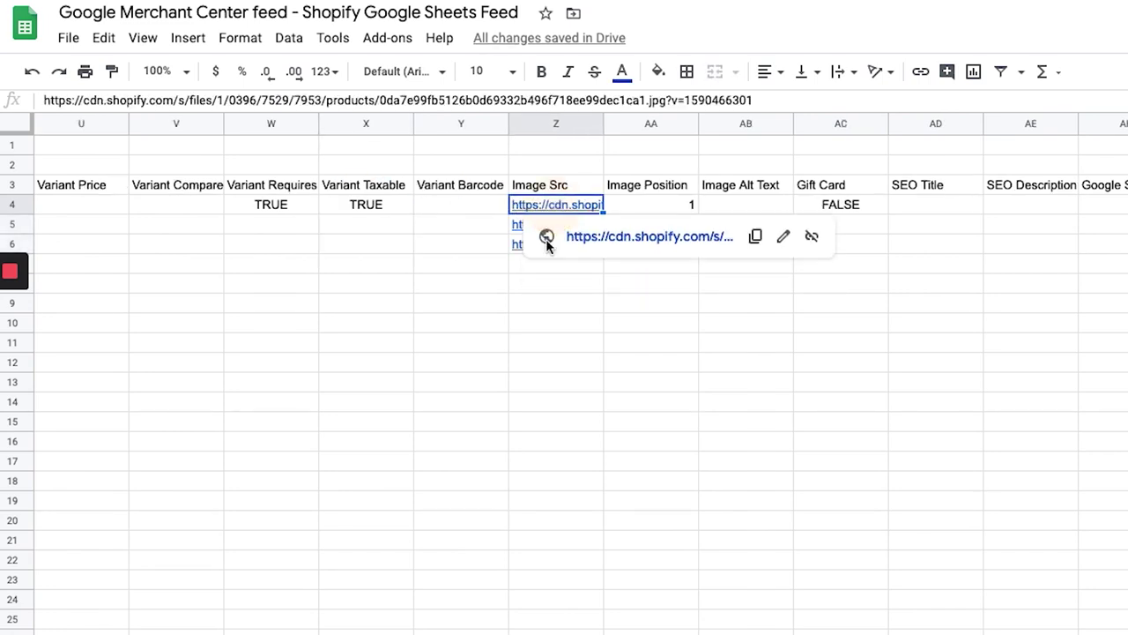
pyautogui.keyDown('shift'); pyautogui.click(519, 248); pyautogui.keyUp('shift')
pyautogui.hotkey('ctrl', 'c')
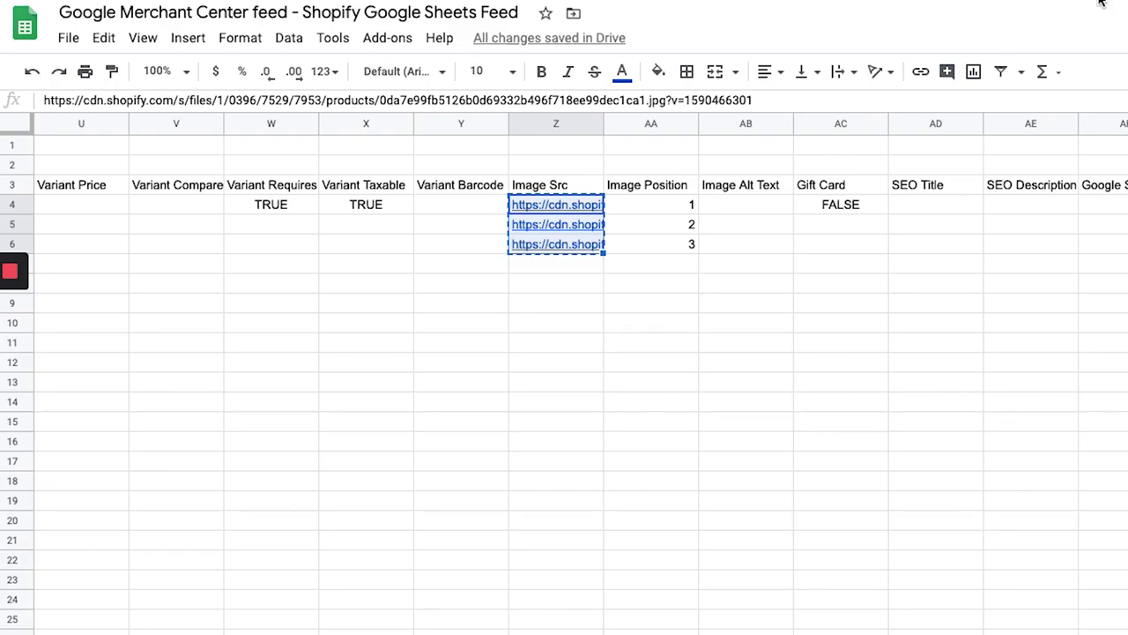
pyautogui.click(705, 15)
pyautogui.hotkey('ctrl', 'v')
pyautogui.click(340, 181)
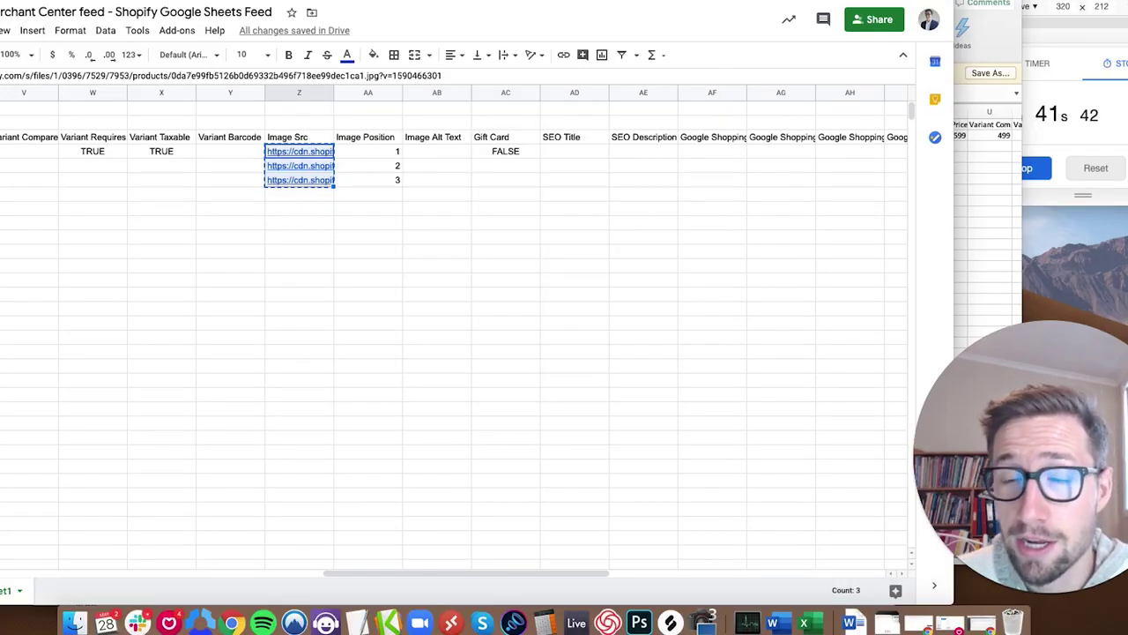
# Compare the opened images, copy the front-view surfboard photo's URL up to .jpg, and paste it into image link cell I2
pyautogui.hotkey('ctrl', 'Tab')
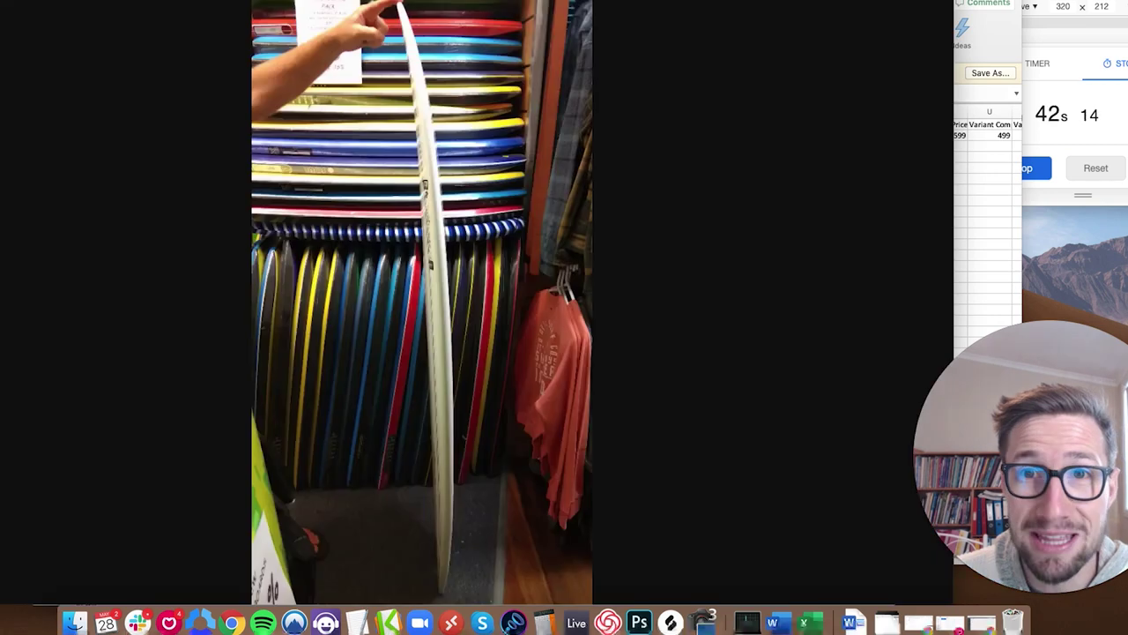
pyautogui.hotkey('ctrl', 'Tab')
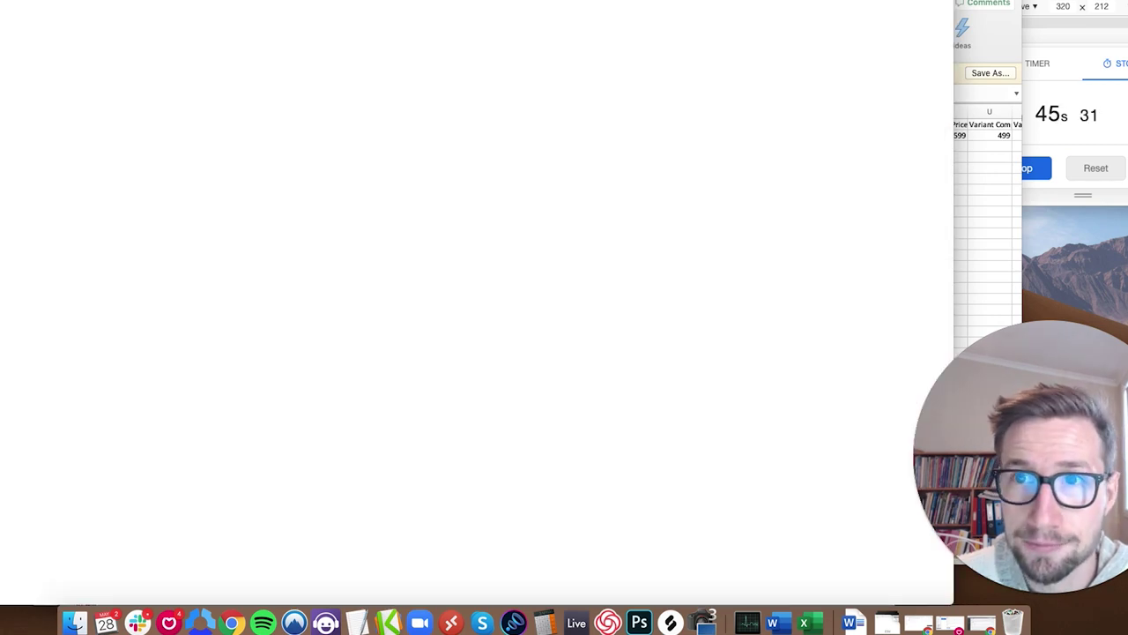
pyautogui.hotkey('ctrl', 'shift', 'Tab')
pyautogui.hotkey('ctrl', 'Tab')
pyautogui.hotkey('ctrl', 'shift', 'Tab')
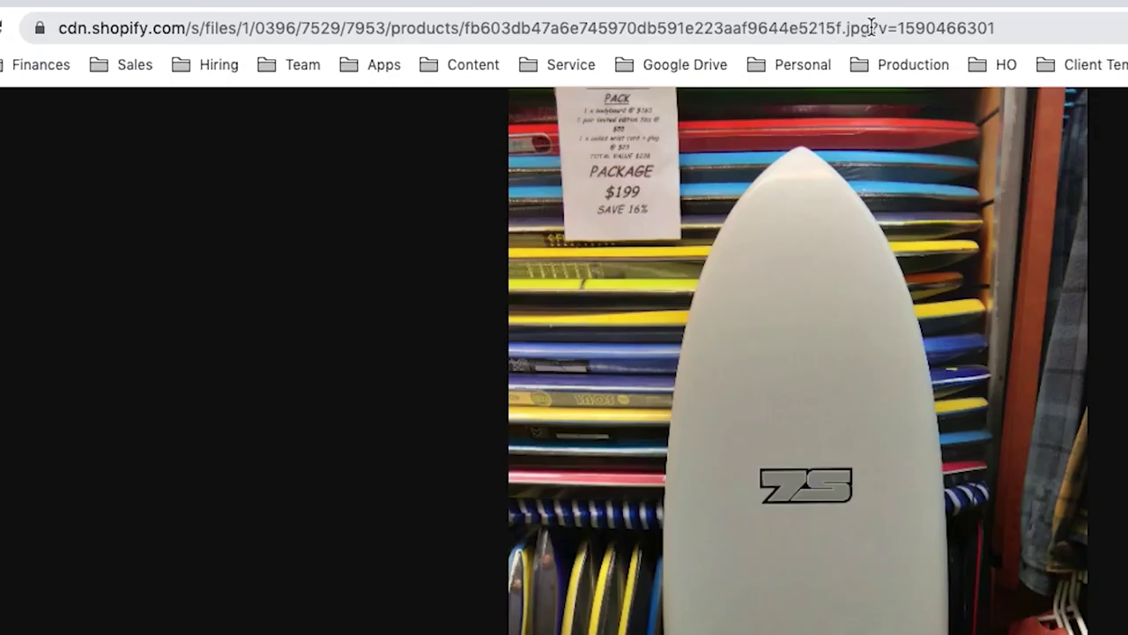
pyautogui.moveTo(871, 28); pyautogui.dragTo(168, 9)
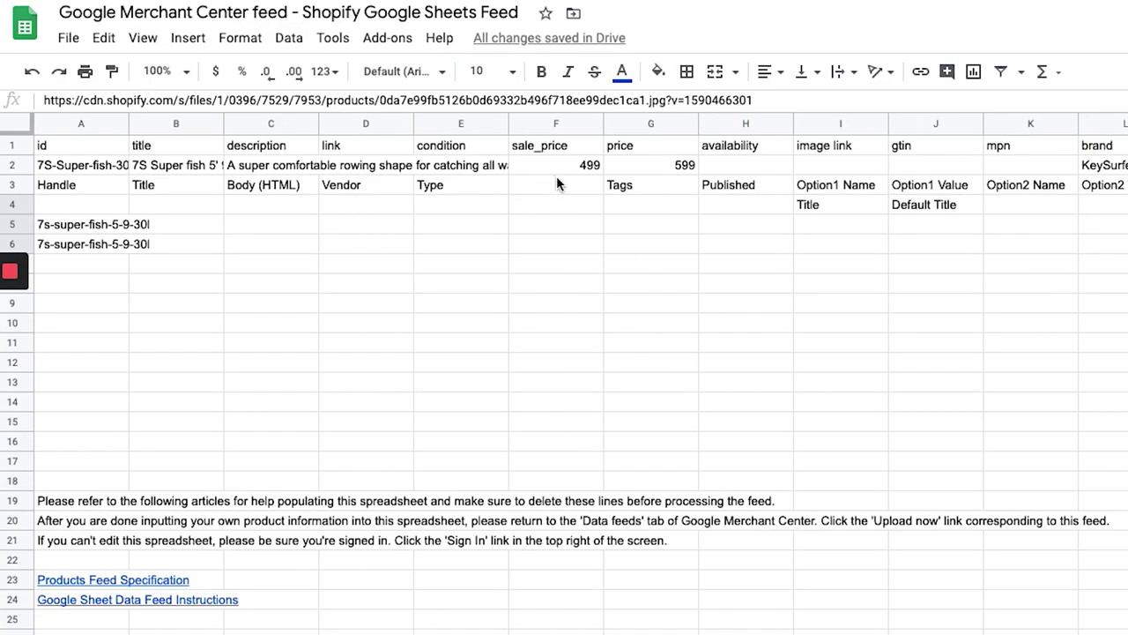
pyautogui.click(554, 167)
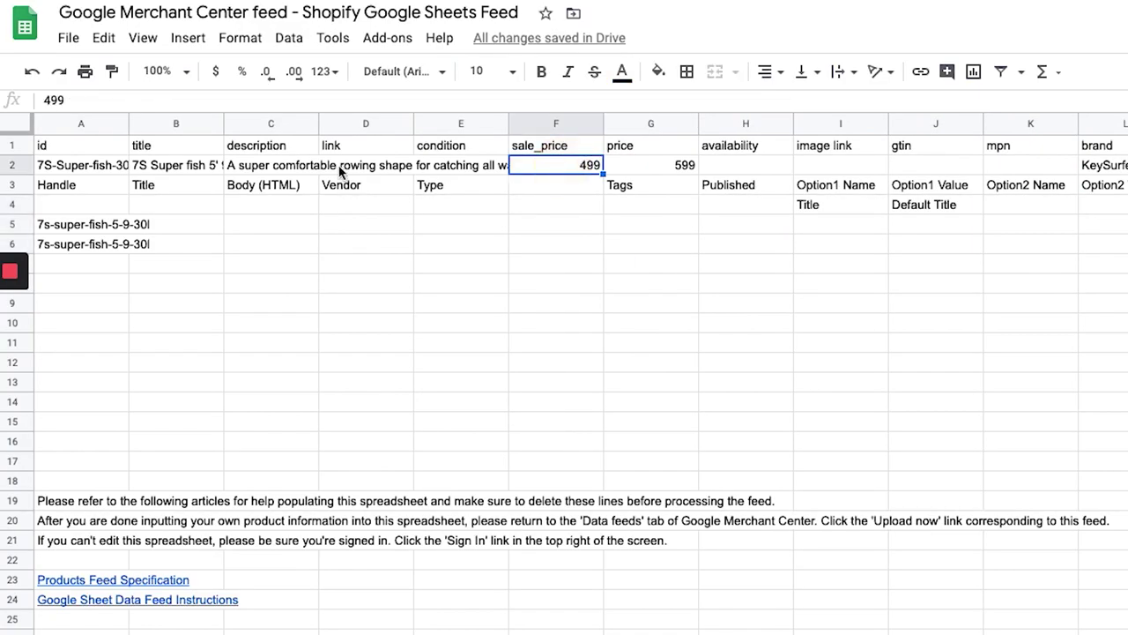
pyautogui.click(810, 165)
pyautogui.hotkey('ctrl', 'v')
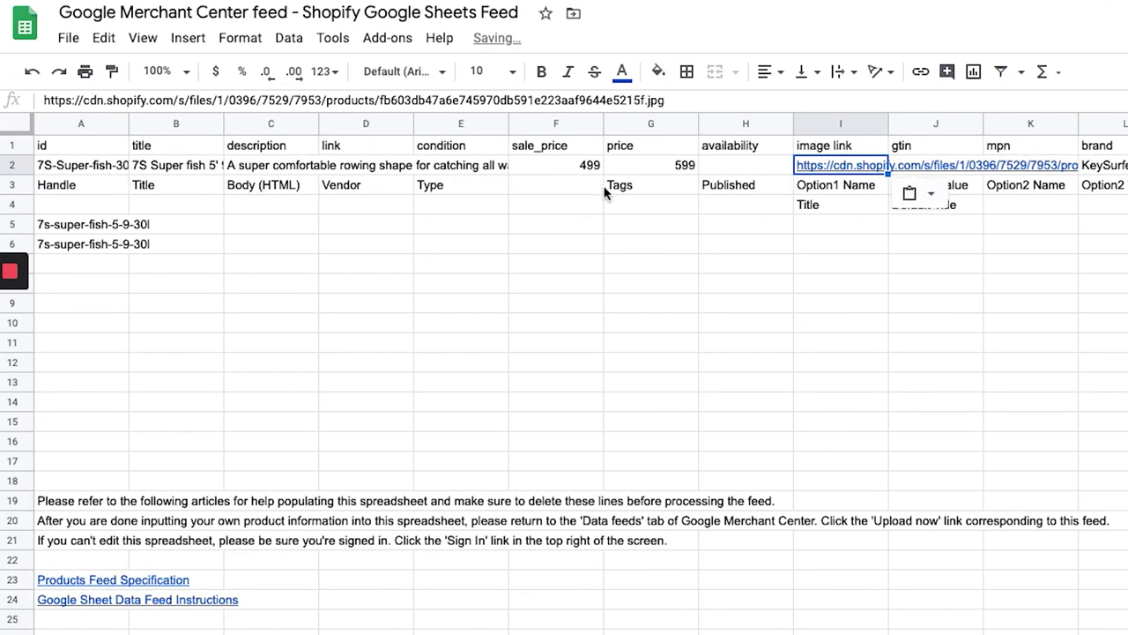
# Copy the product handle 7s-super-fish-5-9-30l from A5
pyautogui.click(365, 168)
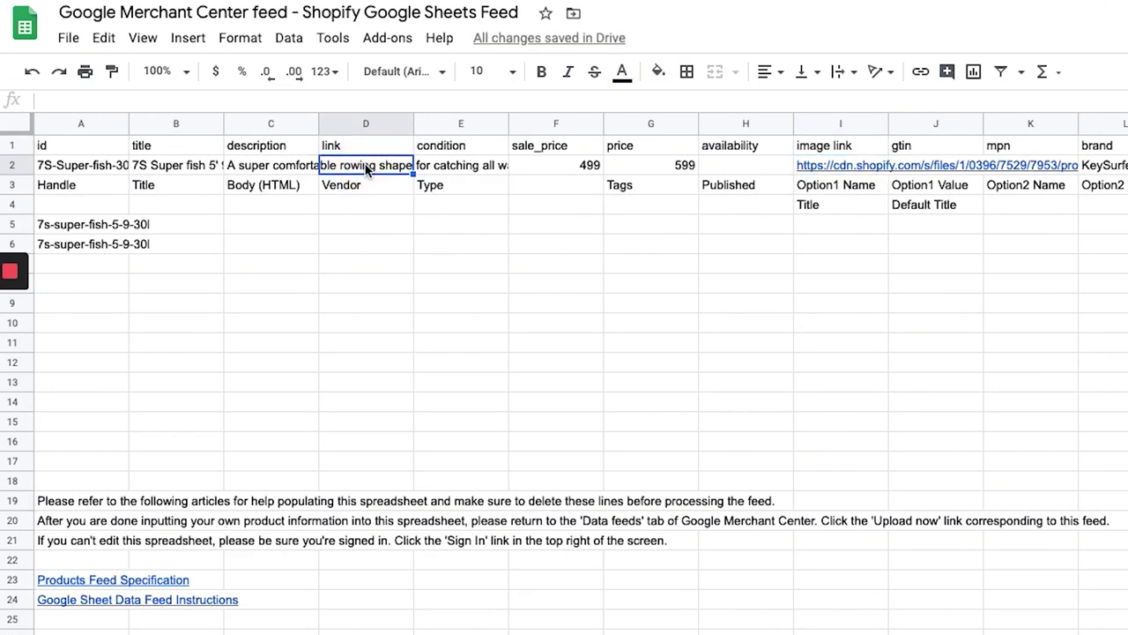
pyautogui.click(91, 167)
pyautogui.click(70, 227)
pyautogui.hotkey('ctrl', 'c')
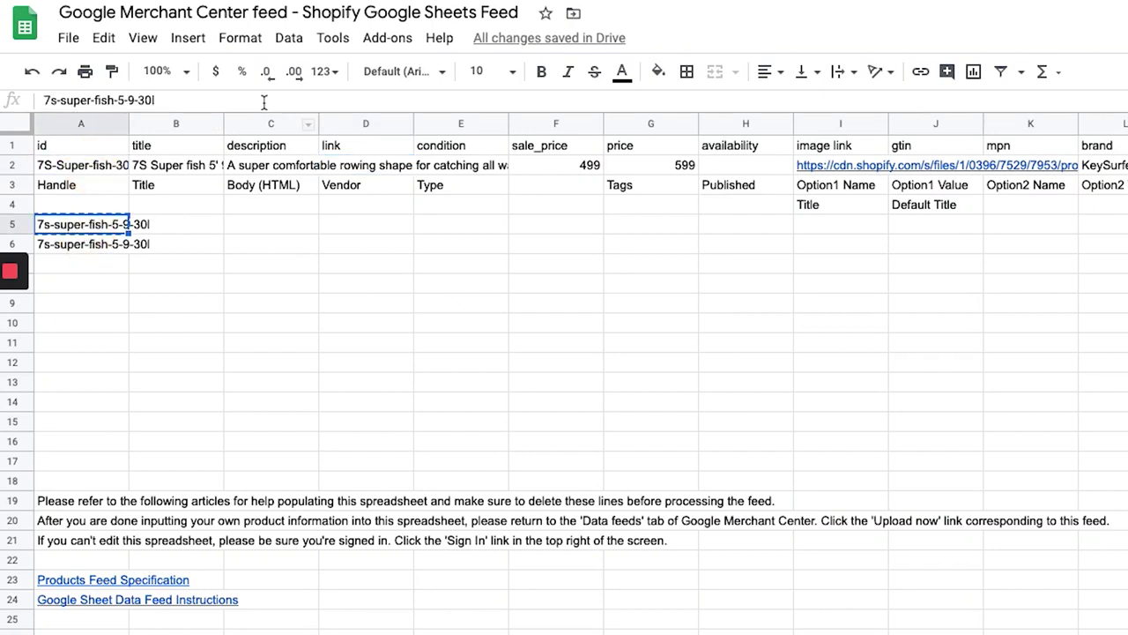
pyautogui.click(279, 227)
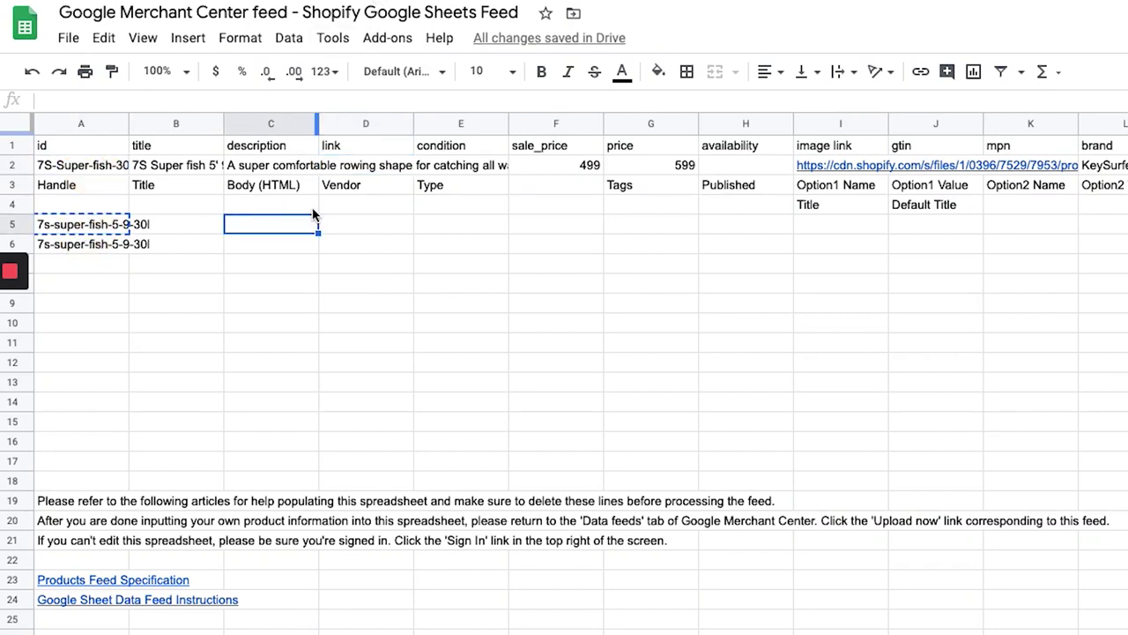
pyautogui.click(359, 245)
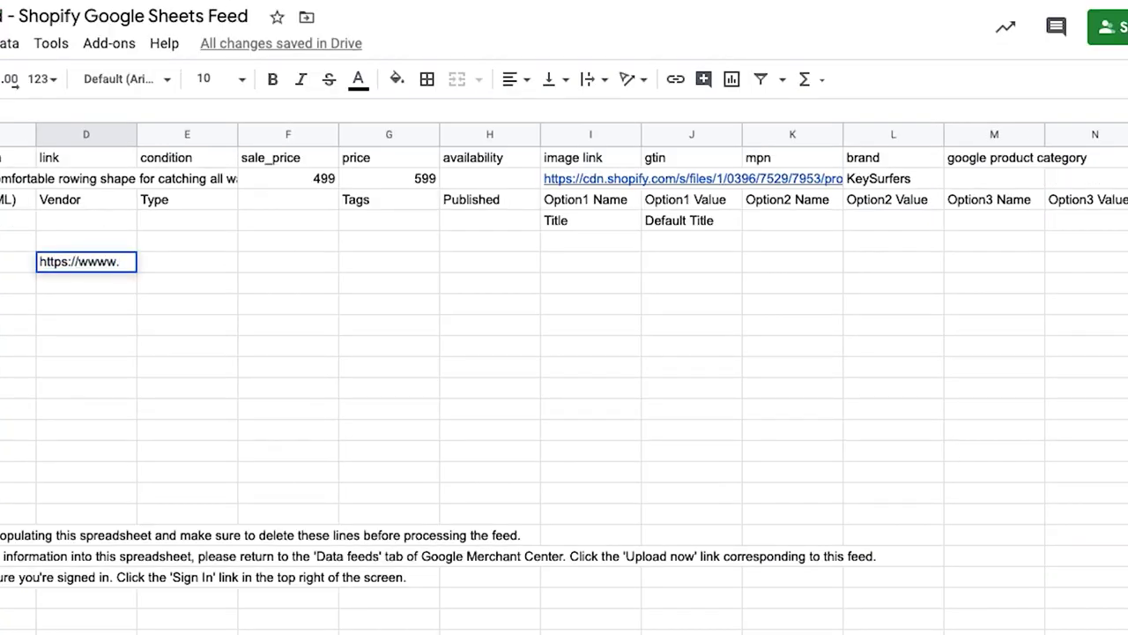
pyautogui.write('https://wwww.')
pyautogui.press('BackSpace')
pyautogui.press('BackSpace')
pyautogui.press('BackSpace')
pyautogui.write('w.')
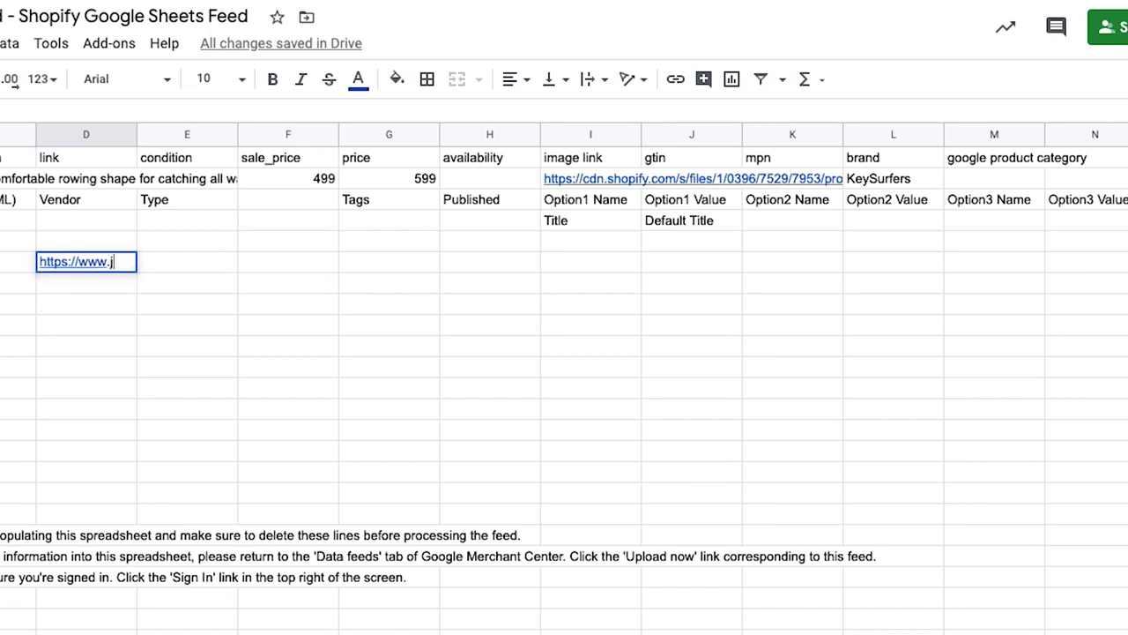
pyautogui.write('keysurfers.com/pro')
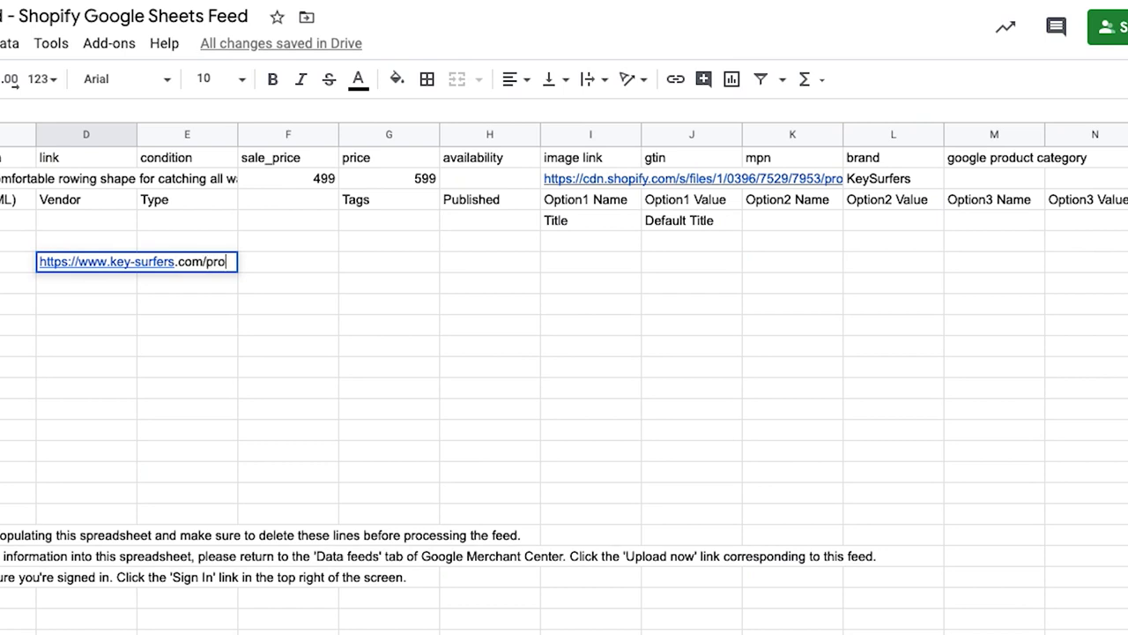
pyautogui.write('ducts/')
pyautogui.hotkey('ctrl', 'v')
# Copy the full product URL from D6 into the link cell D2
pyautogui.hotkey('ctrl', 'a')
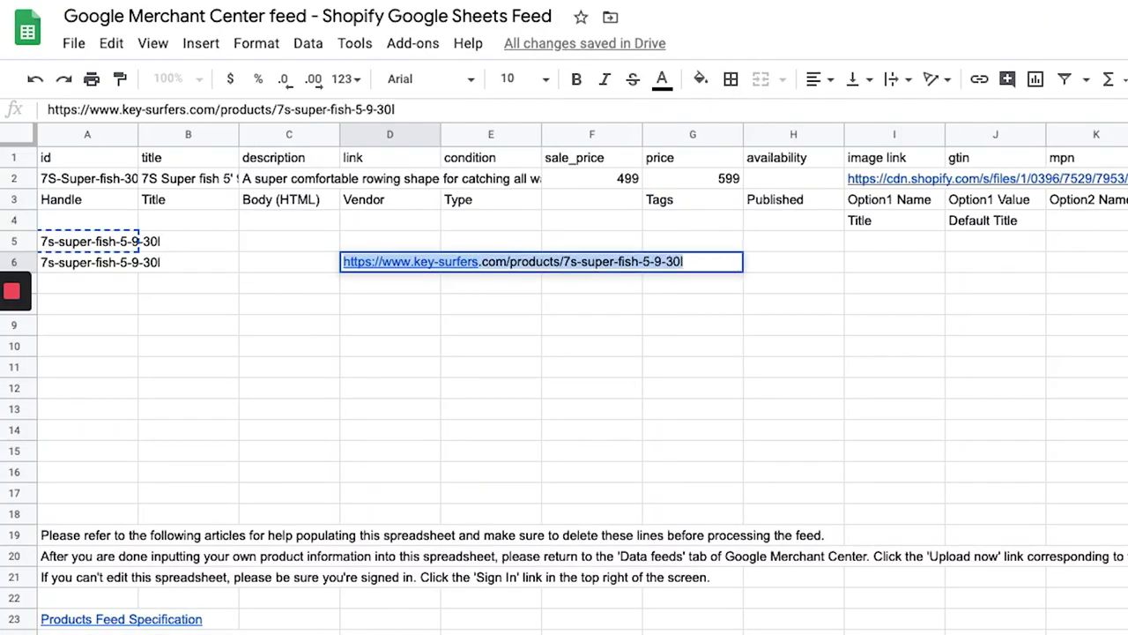
pyautogui.press('Return')
pyautogui.click(401, 181)
pyautogui.click(297, 109)
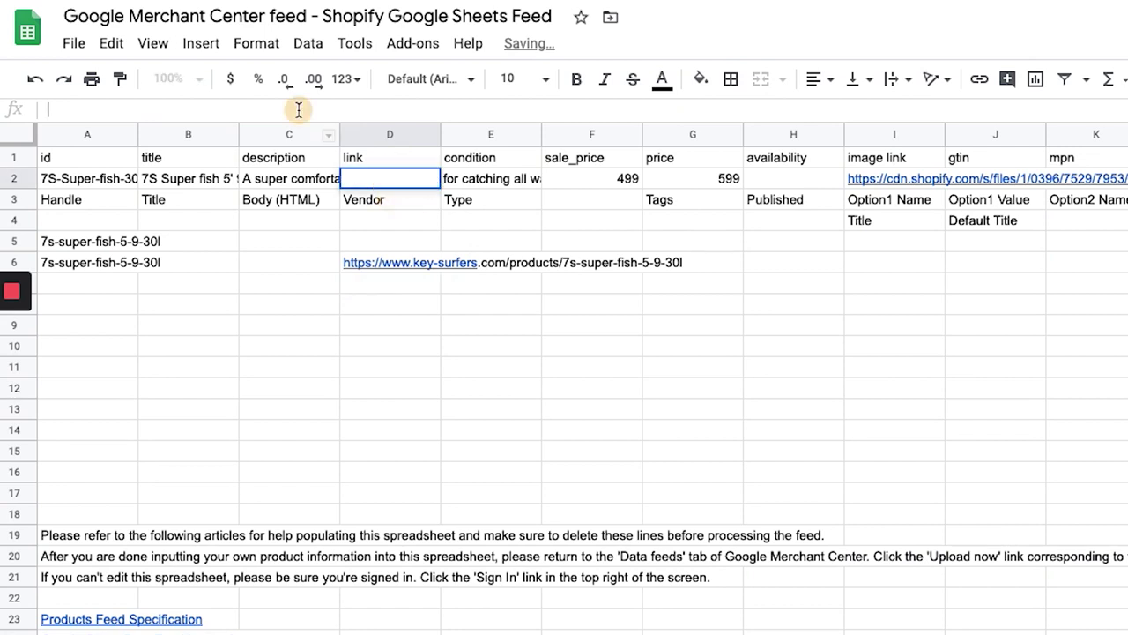
pyautogui.hotkey('ctrl', 'v')
pyautogui.press('Return')
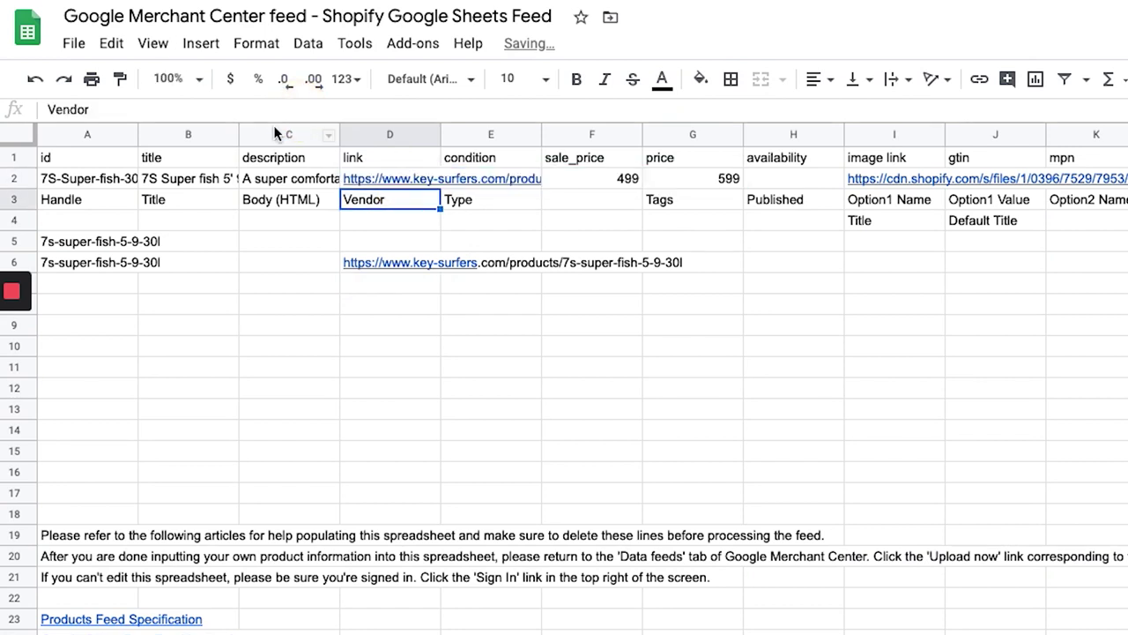
# Open the 7S Super fish 5' 9 - 30L product's live store page from Shopify and check its URL against the feed link
pyautogui.click(417, 181)
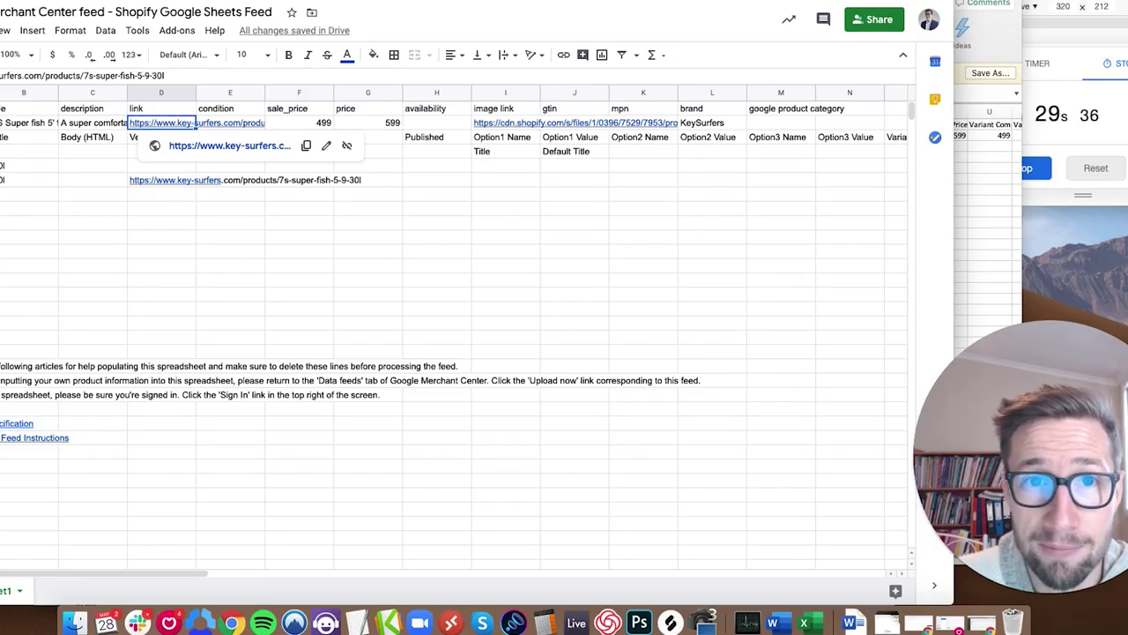
pyautogui.press('super+Tab')
pyautogui.click(251, 265)
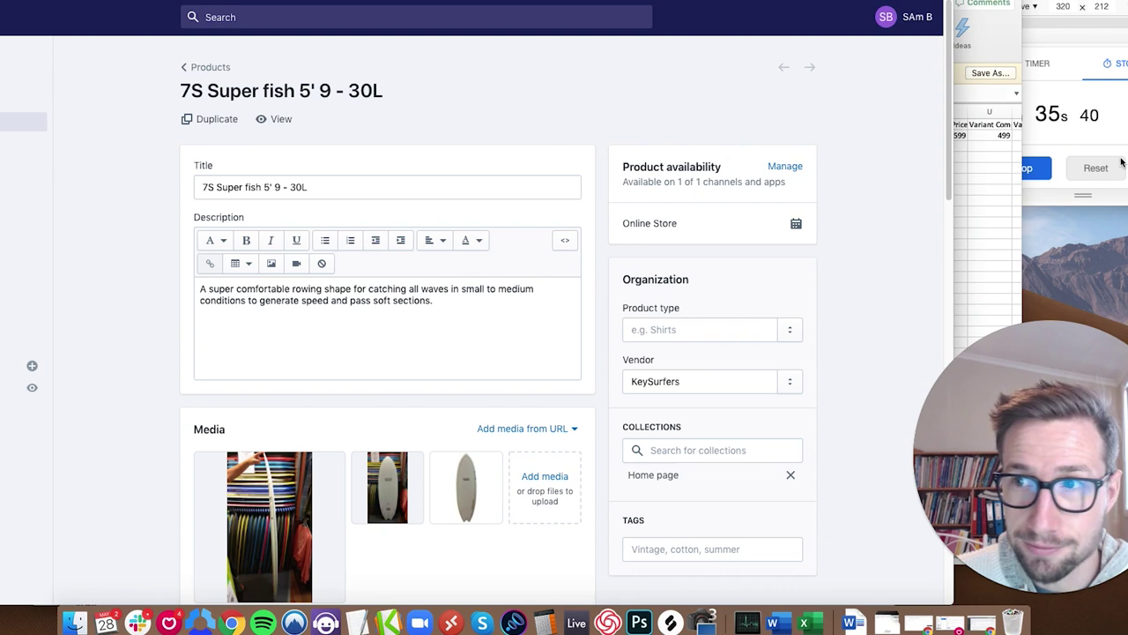
pyautogui.click(277, 118)
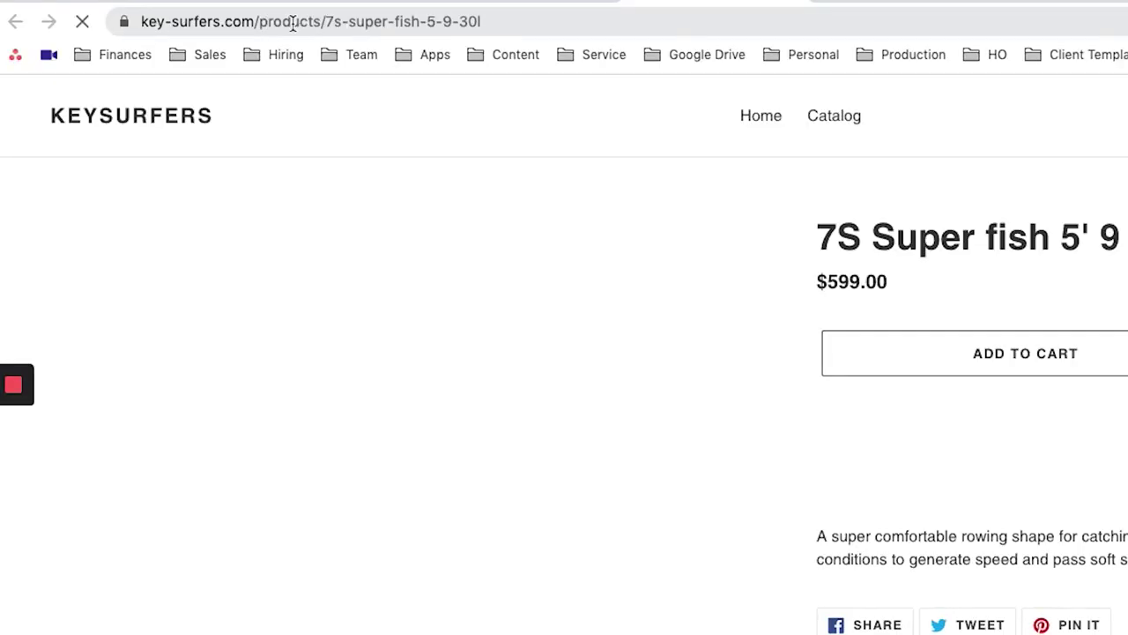
pyautogui.click(518, 21)
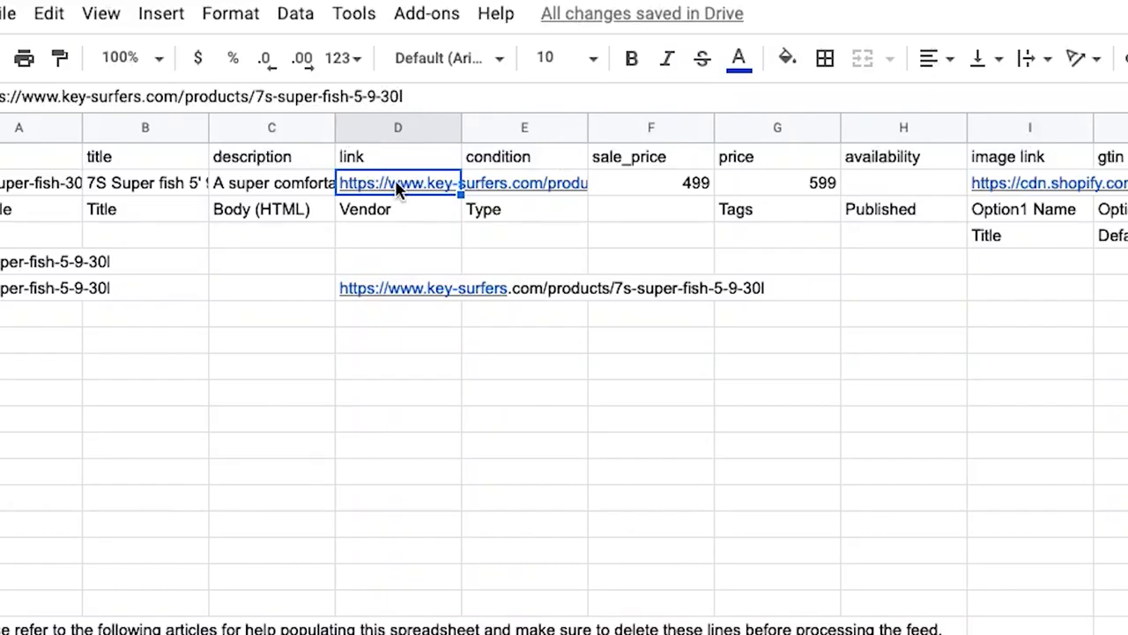
# Clear the leftover working copy of the product URL from D6
pyautogui.click(361, 96)
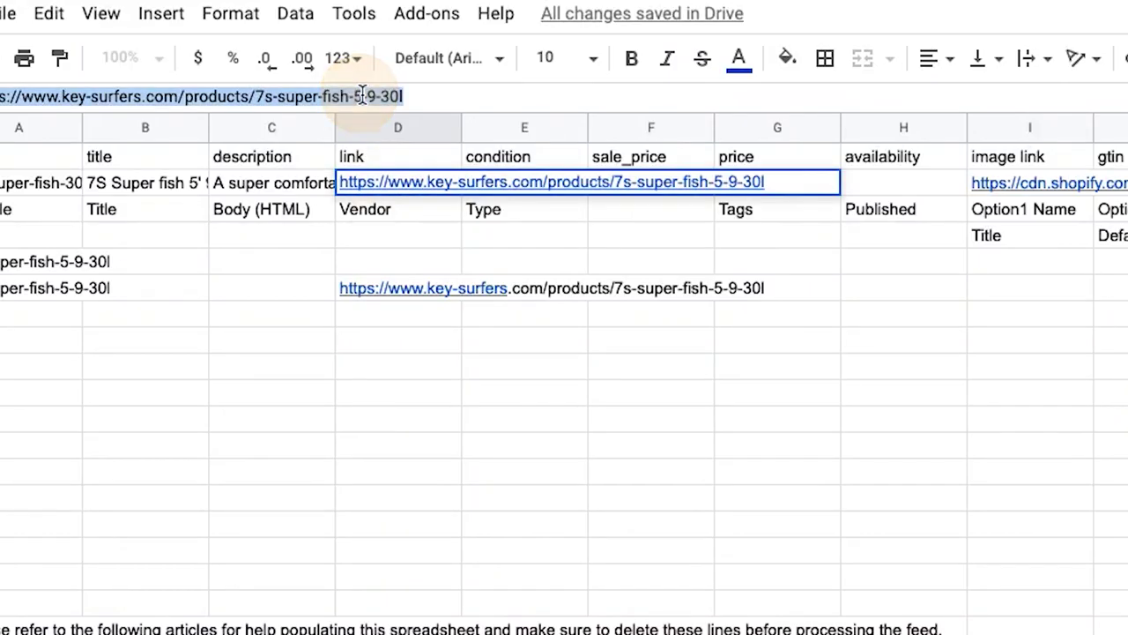
pyautogui.press('Return')
pyautogui.click(391, 287)
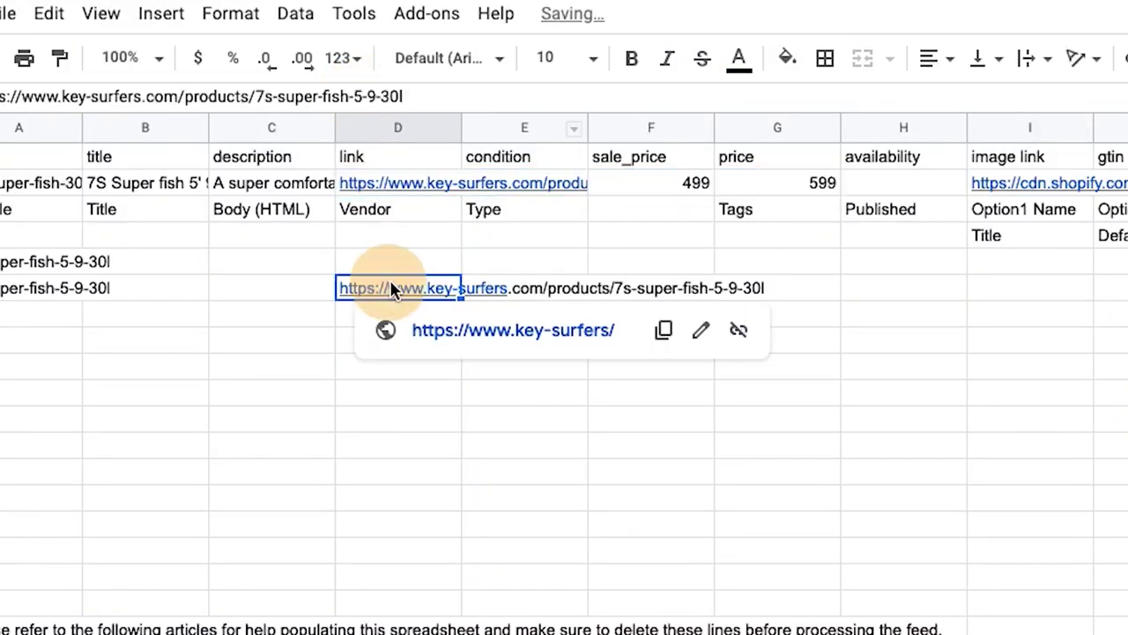
pyautogui.press('Delete')
pyautogui.click(926, 280)
# Clear the leftover Shopify option values Title and Default Title from I4 and J4
pyautogui.hscroll(2, 943, 247)
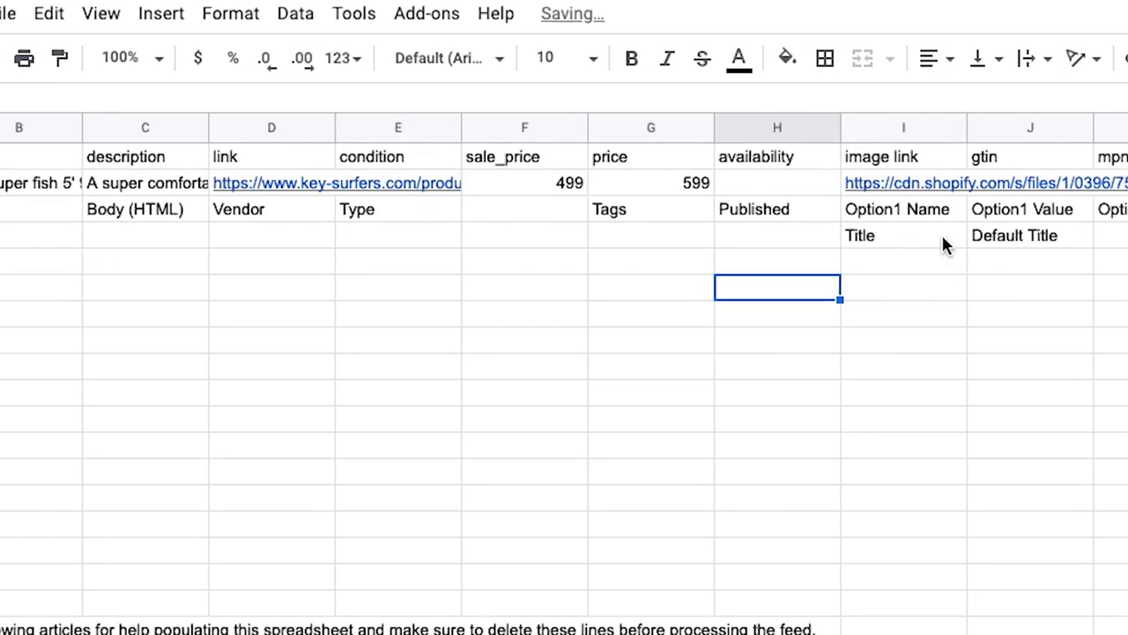
pyautogui.click(941, 233)
pyautogui.press('Delete')
pyautogui.click(994, 237)
pyautogui.press('Delete')
pyautogui.hscroll(5, 1009, 257)
pyautogui.hscroll(4, 994, 269)
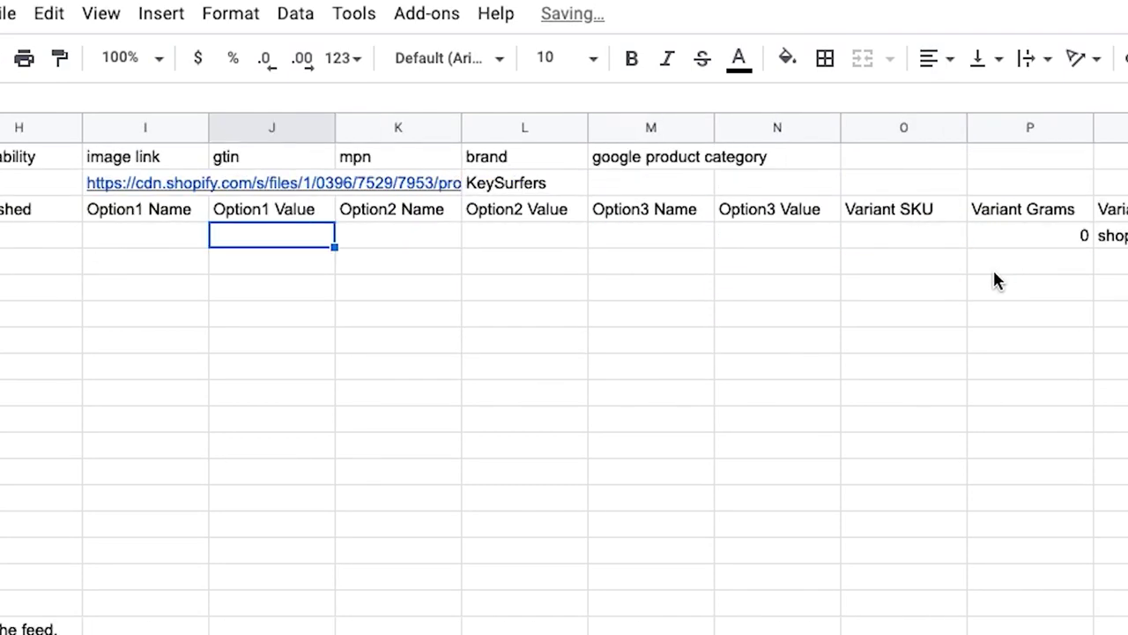
pyautogui.hscroll(-4, 1058, 260)
pyautogui.hscroll(-5, 878, 255)
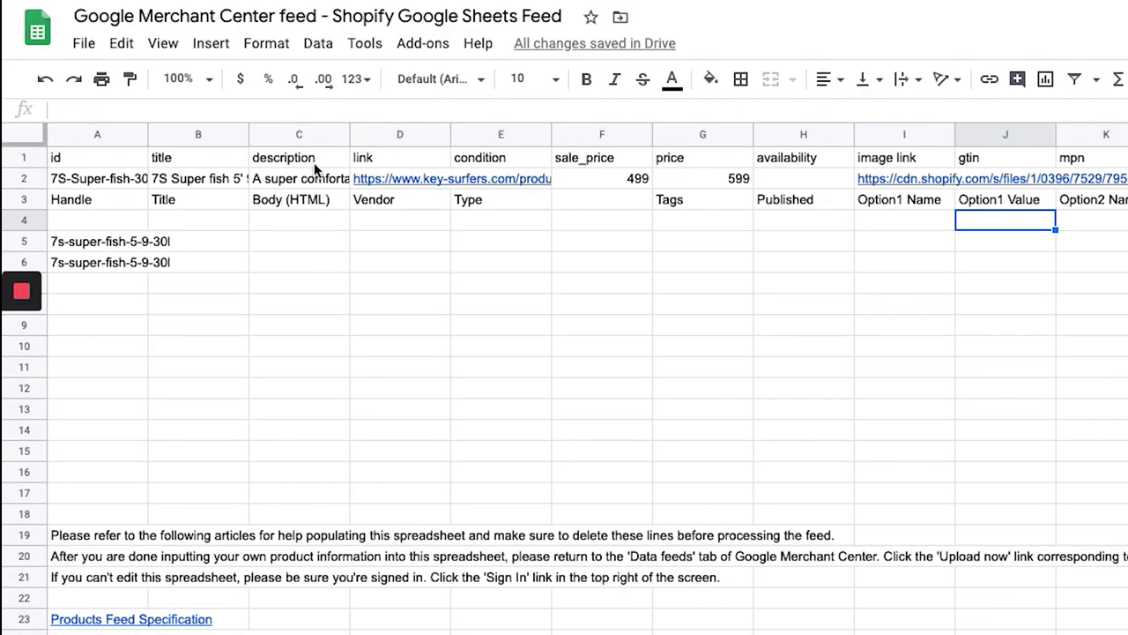
# Set the product's condition in E2 to New
pyautogui.click(308, 163)
pyautogui.click(264, 179)
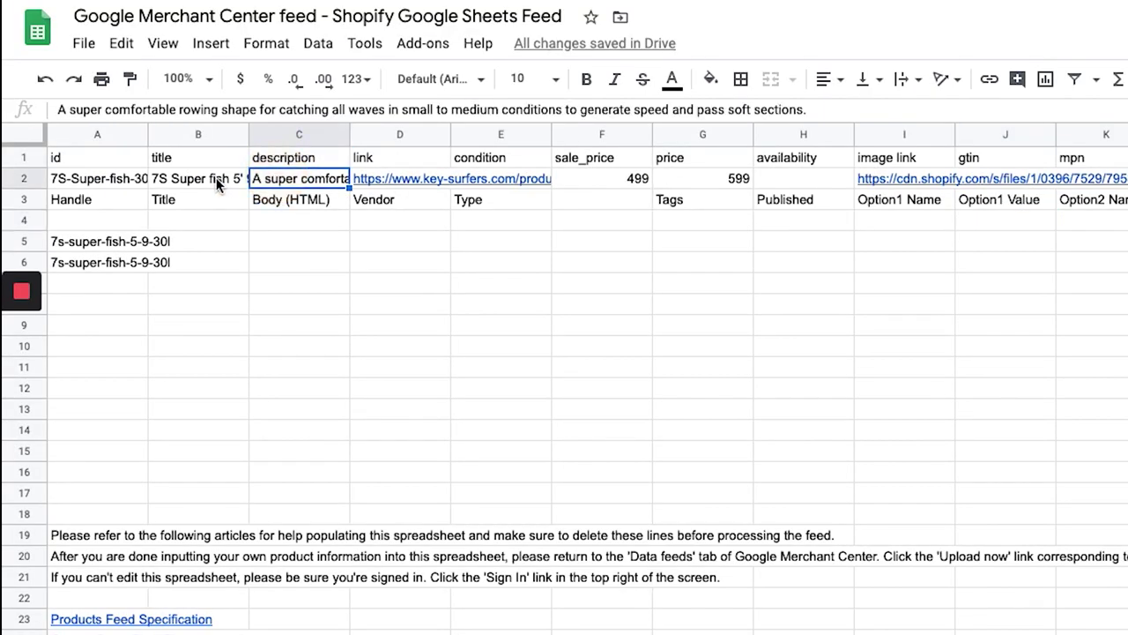
pyautogui.click(212, 179)
pyautogui.click(501, 178)
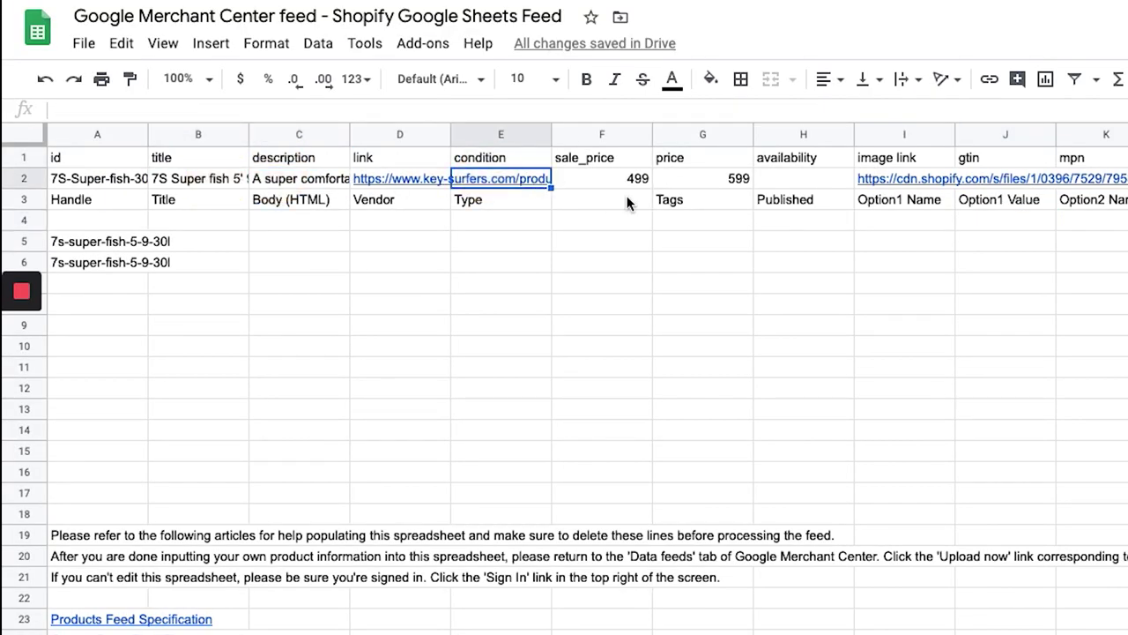
pyautogui.write('New')
pyautogui.press('Return')
pyautogui.click(602, 178)
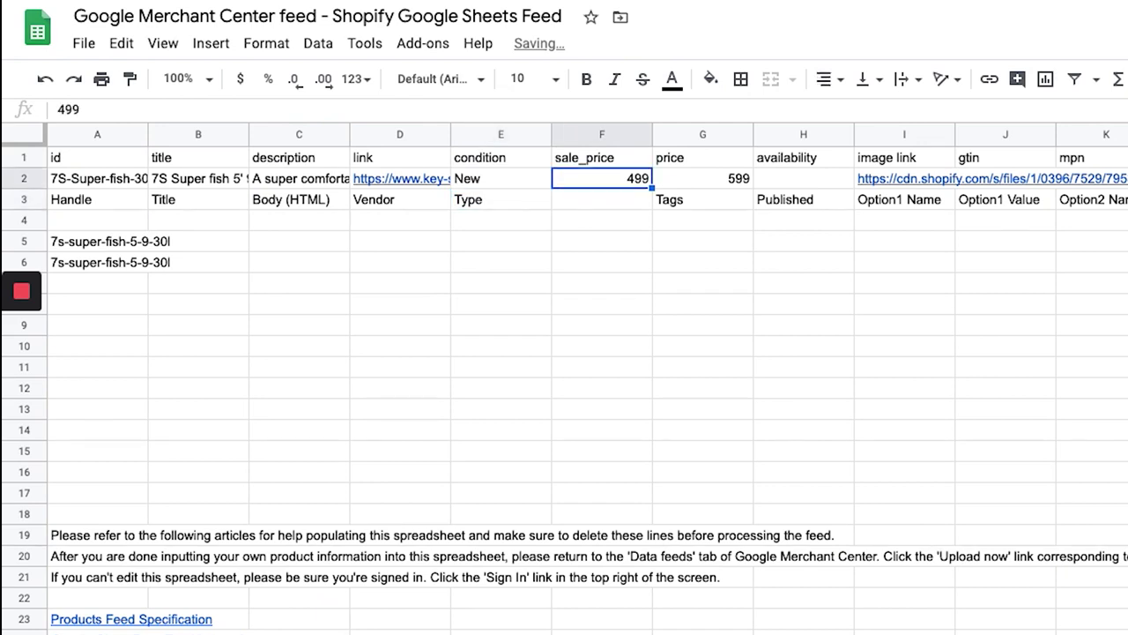
pyautogui.click(501, 178)
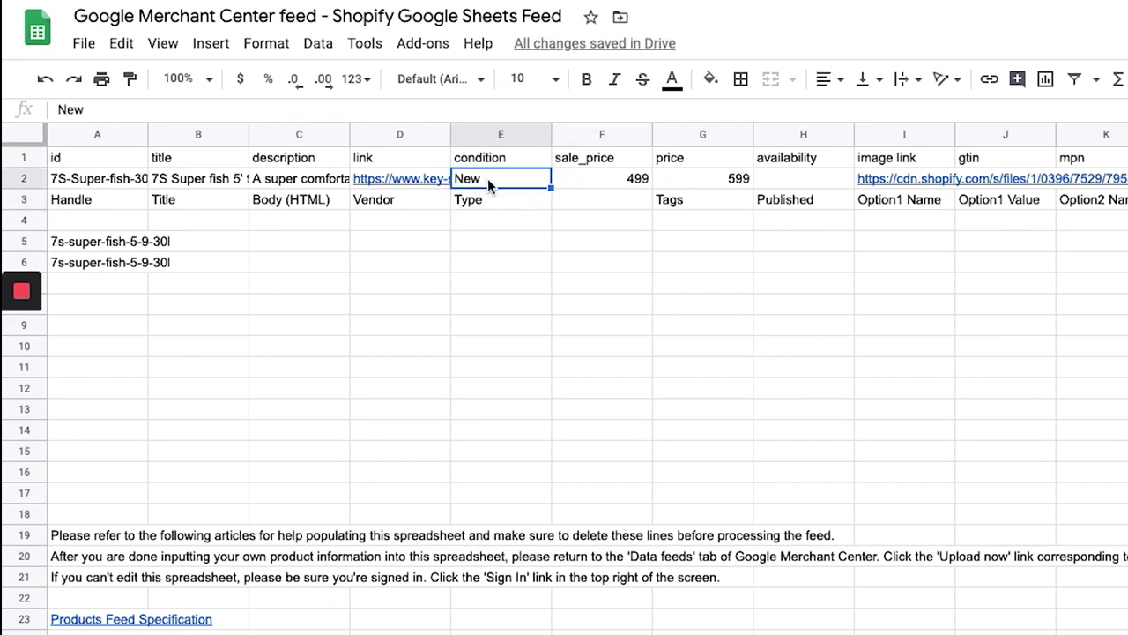
# Set the product's availability in H2 to In Stock
pyautogui.click(797, 181)
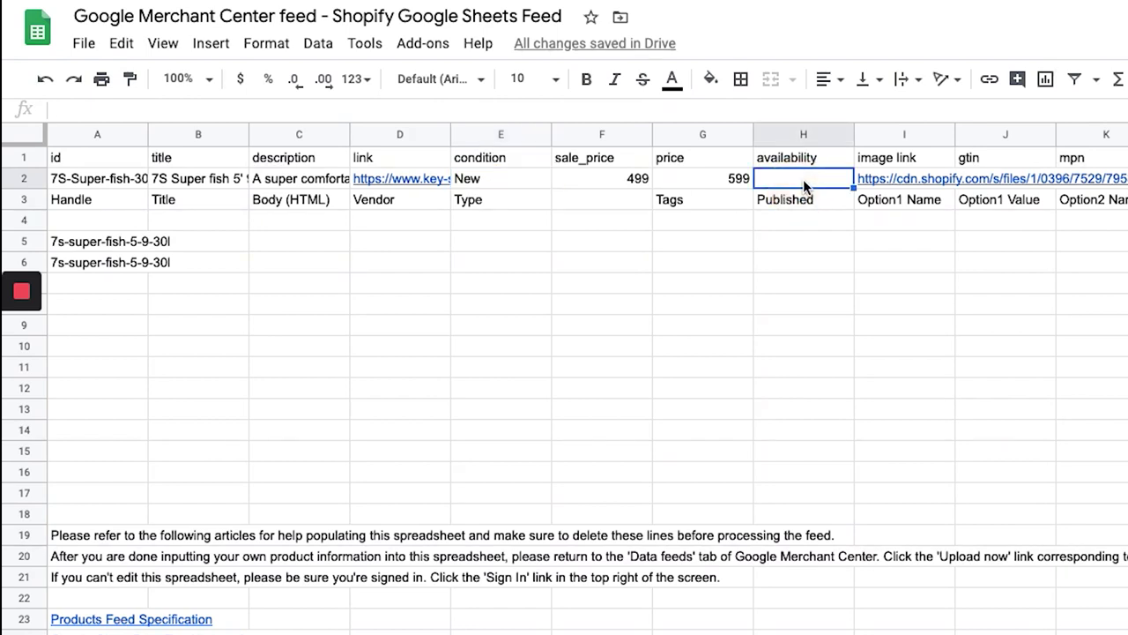
pyautogui.write('In Stock')
pyautogui.press('Return')
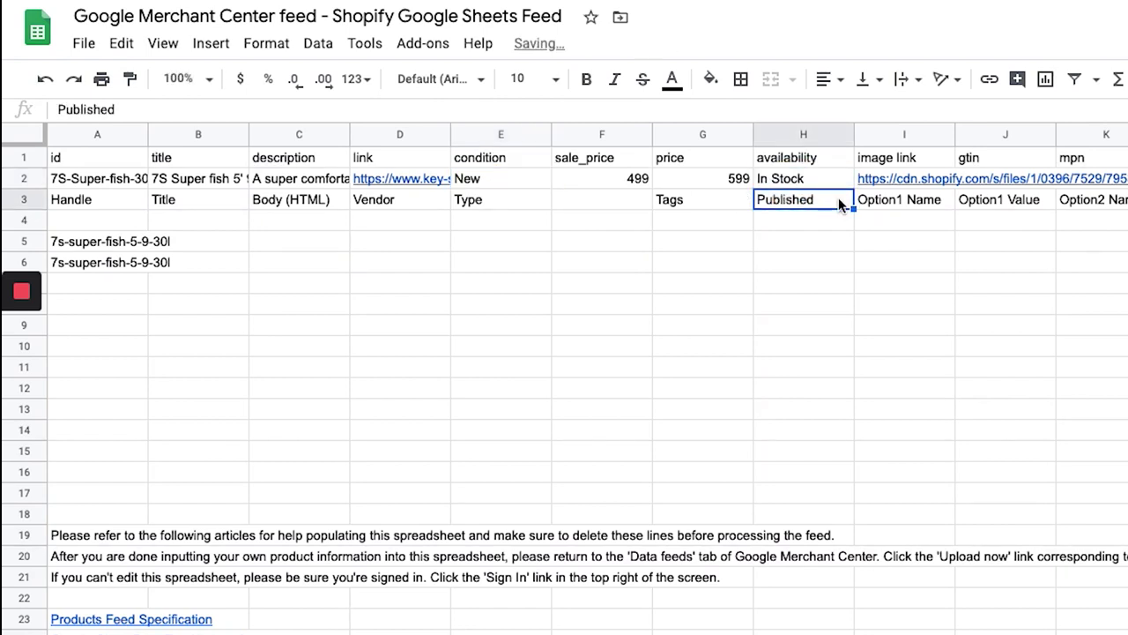
pyautogui.hscroll(1, 842, 197)
pyautogui.click(935, 178)
pyautogui.hscroll(2, 935, 178)
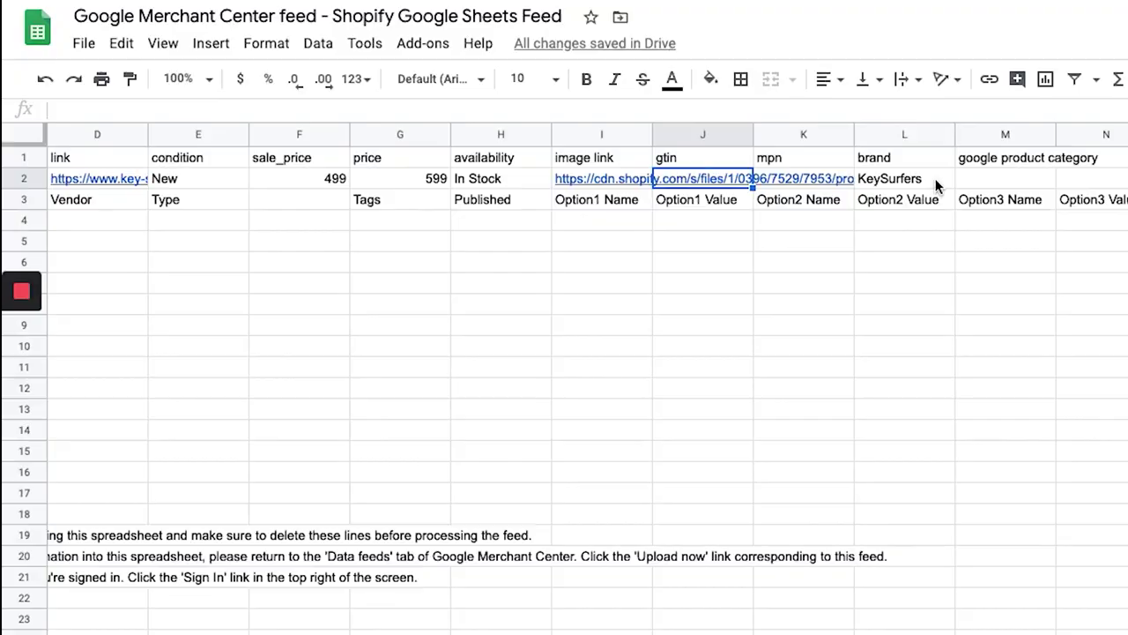
pyautogui.click(935, 178)
# Search Google's product taxonomy list for "surf" and "surf boar" to find a category for the empty google product category cell M2
pyautogui.click(999, 182)
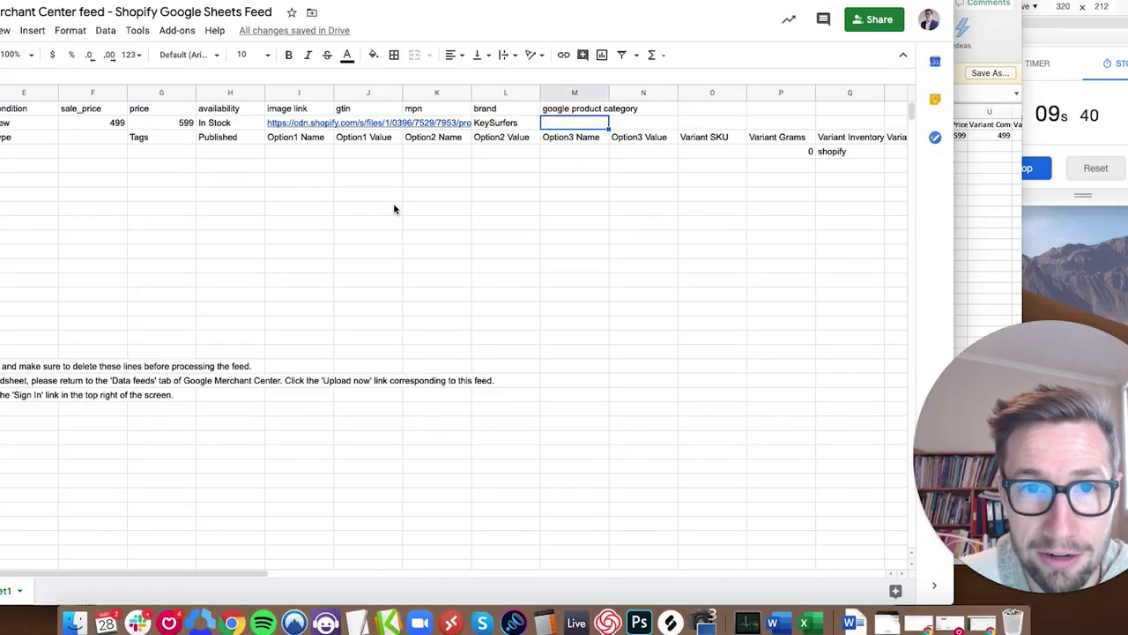
pyautogui.hscroll(-3, 337, 226)
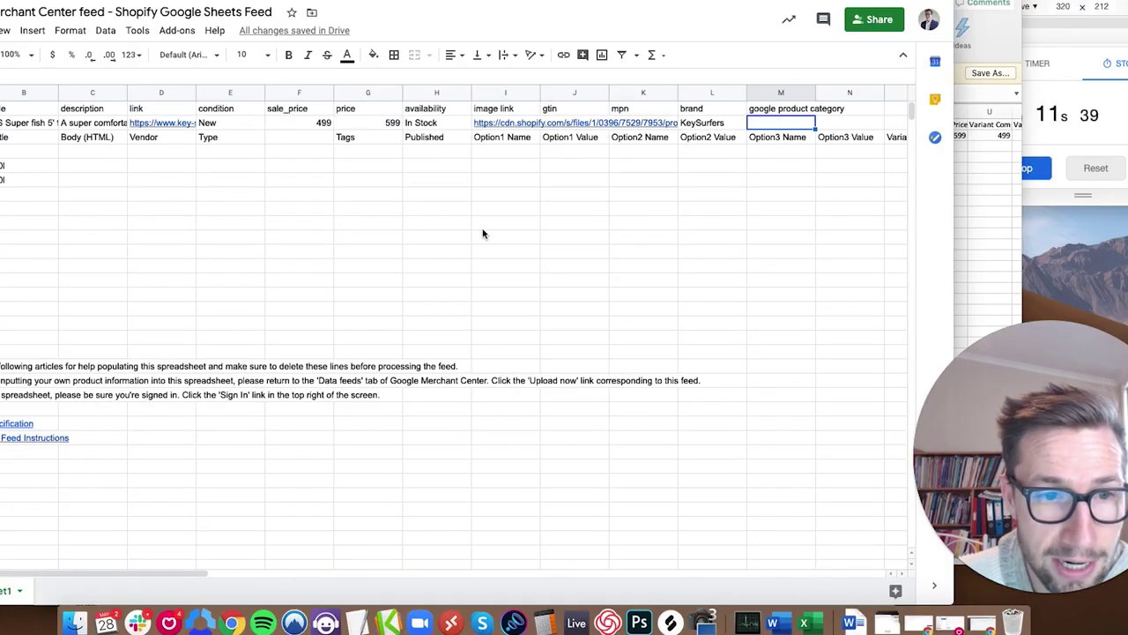
pyautogui.hscroll(4, 483, 233)
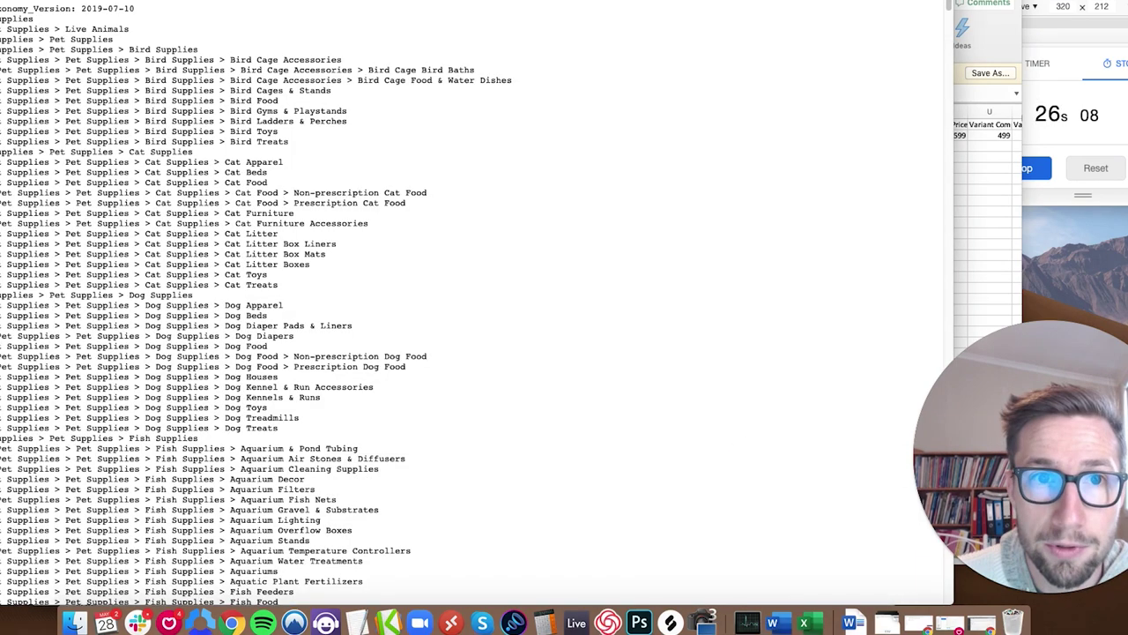
pyautogui.press('super+f')
pyautogui.write('surf')
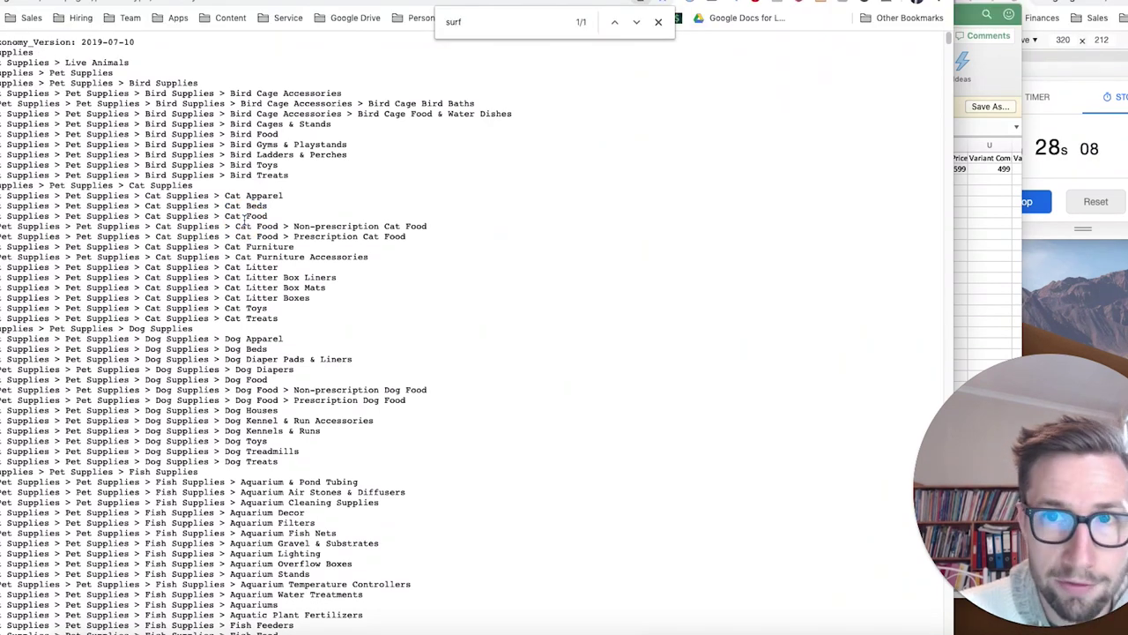
pyautogui.scroll(-3, 244, 221)
pyautogui.scroll(3, 353, 194)
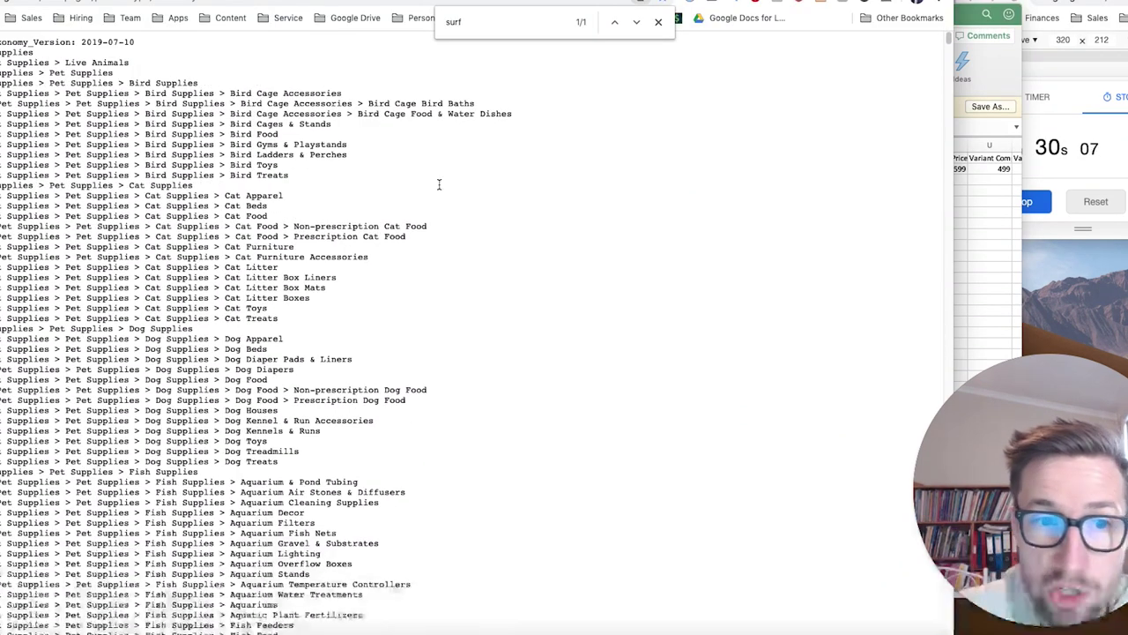
pyautogui.click(637, 22)
pyautogui.click(637, 22)
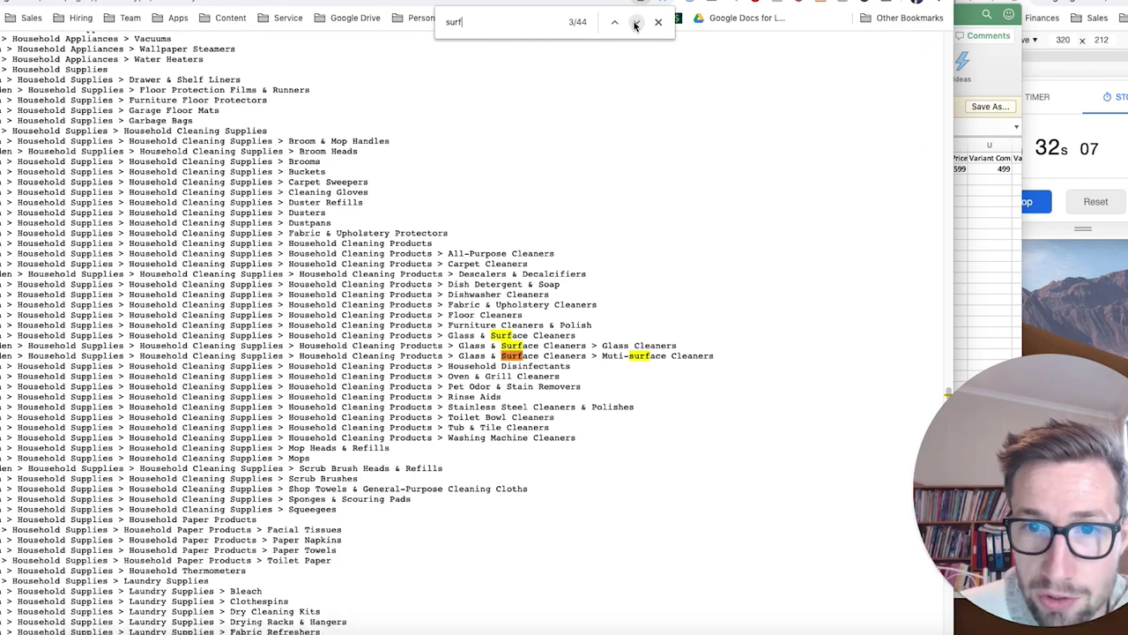
pyautogui.write('f boar')
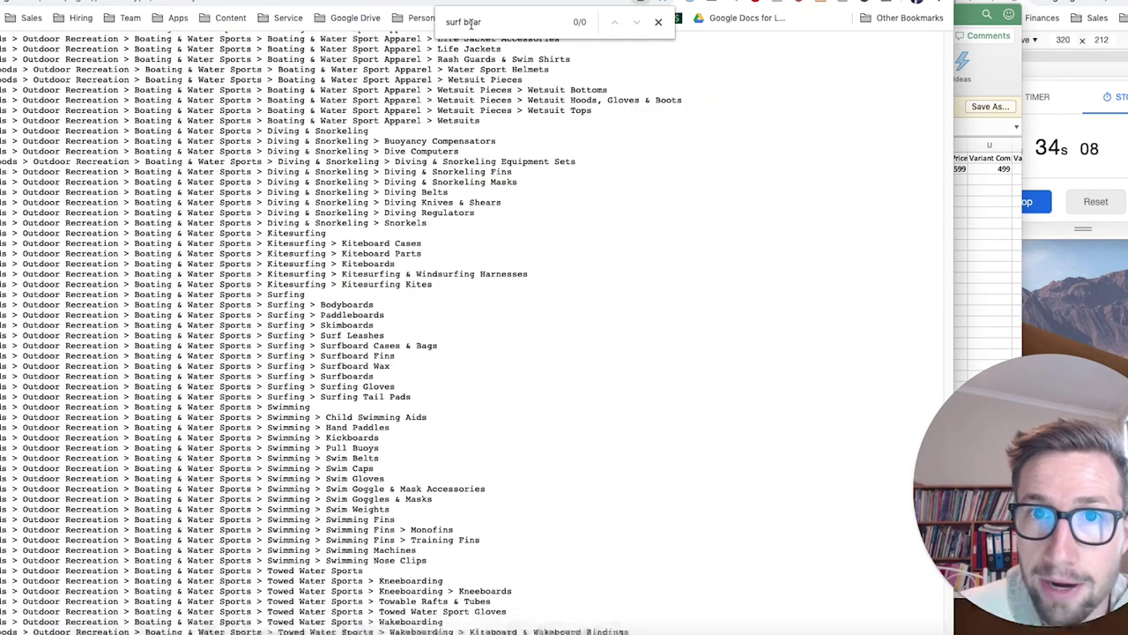
# Search the taxonomy for "surf" again and go through the matches to the Boating & Water Sports surfing categories
pyautogui.press('super+a')
pyautogui.write('sur')
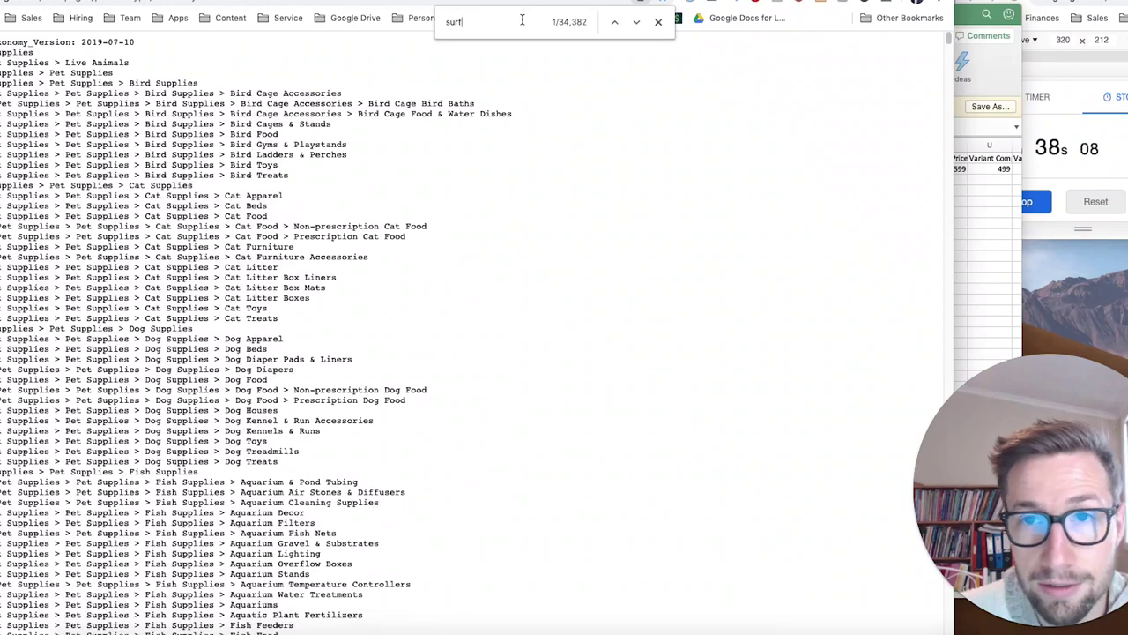
pyautogui.write('f')
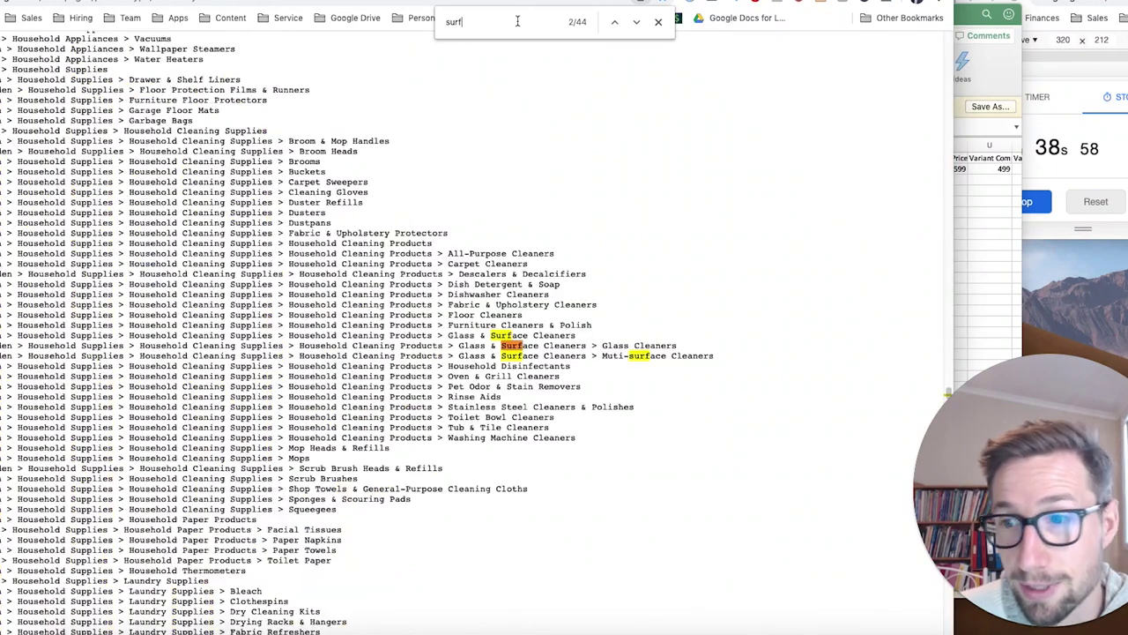
pyautogui.click(634, 23)
pyautogui.click(634, 23)
pyautogui.click(636, 23)
pyautogui.click(636, 24)
pyautogui.click(636, 24)
pyautogui.click(636, 24)
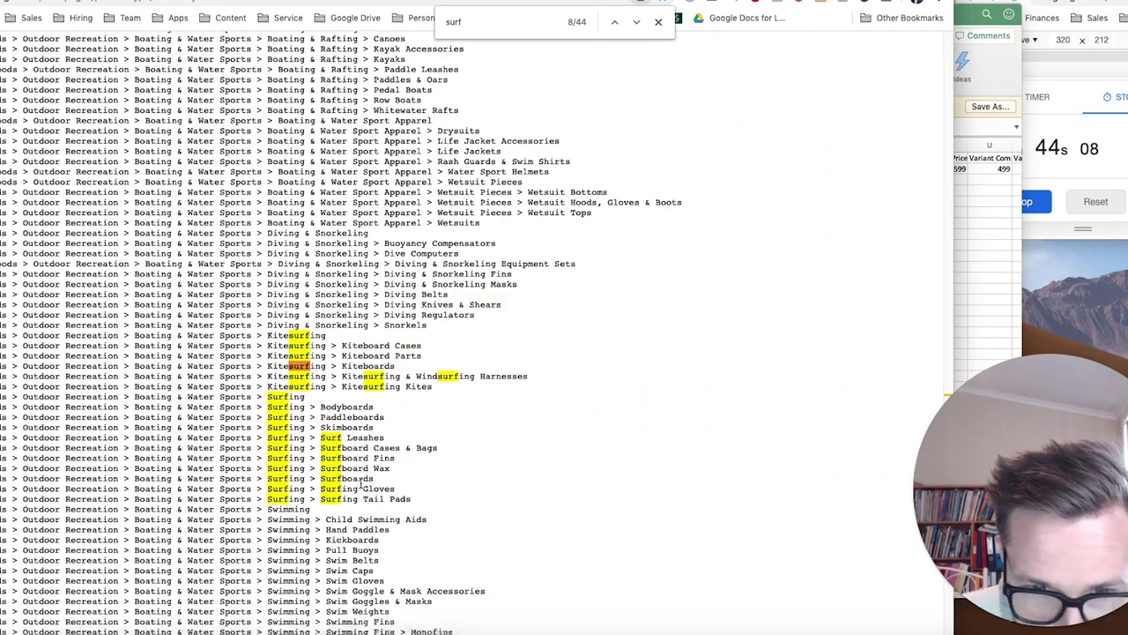
# Copy the Surfboards category ID 3320 from the taxonomy list into the google product category cell M2
pyautogui.moveTo(374, 479); pyautogui.dragTo(16, 477)
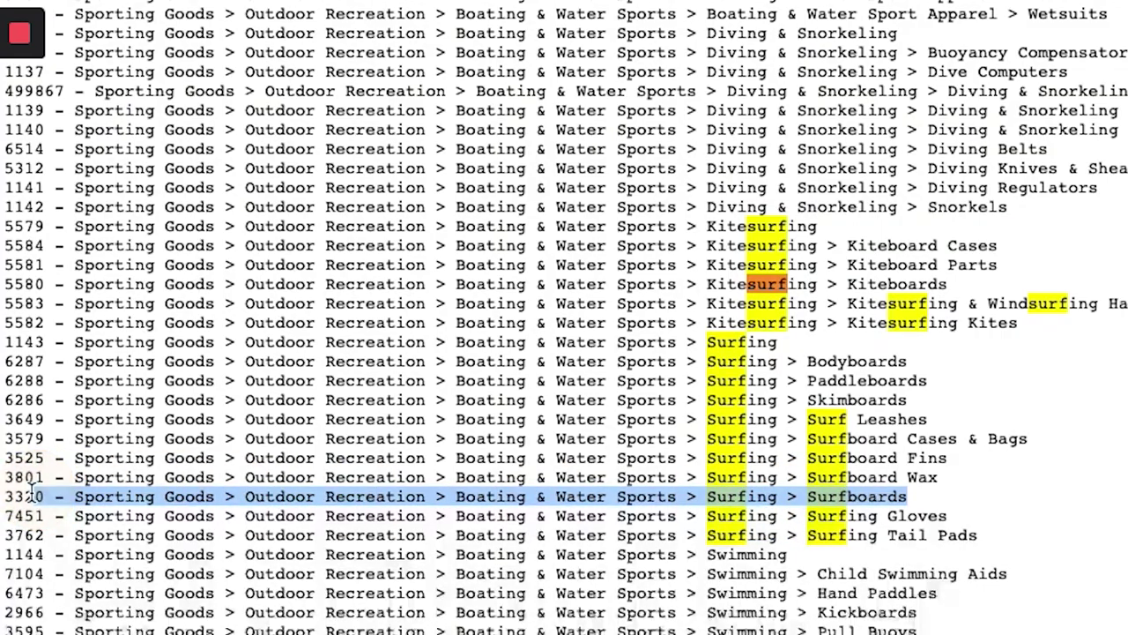
pyautogui.doubleClick(33, 494)
pyautogui.press('super+c')
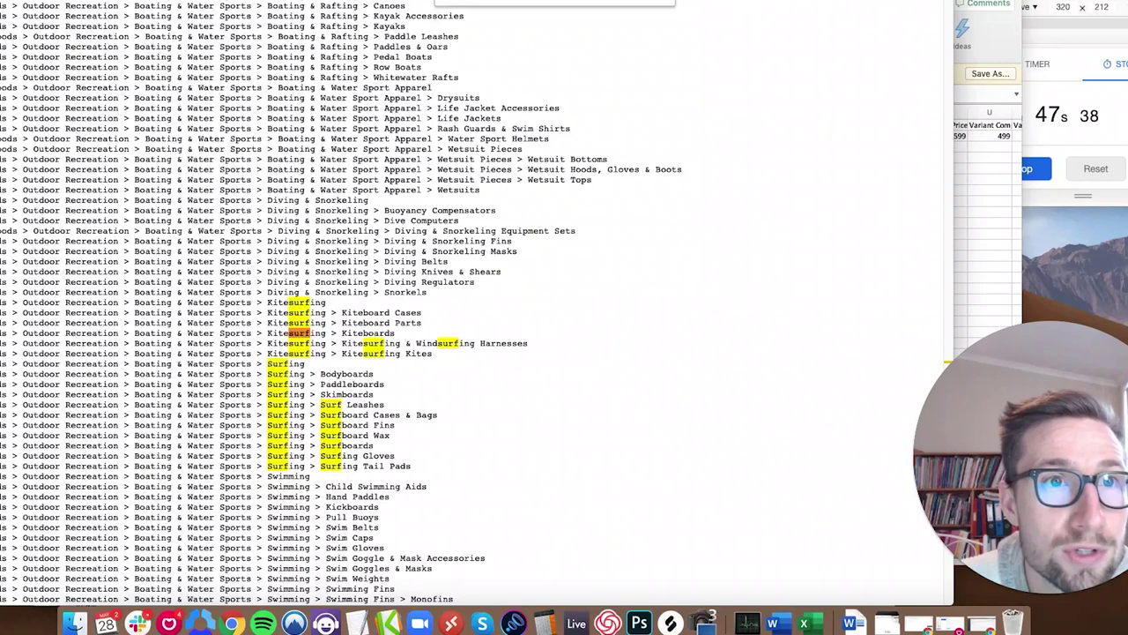
pyautogui.press('super+Tab')
pyautogui.press('super+v')
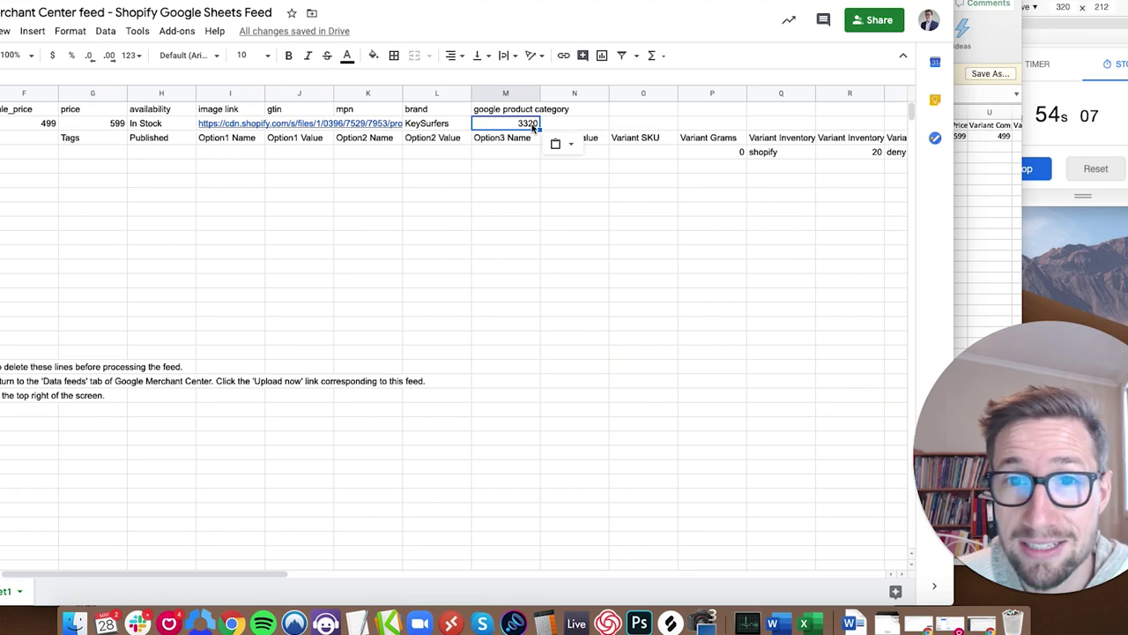
pyautogui.click(1097, 113)
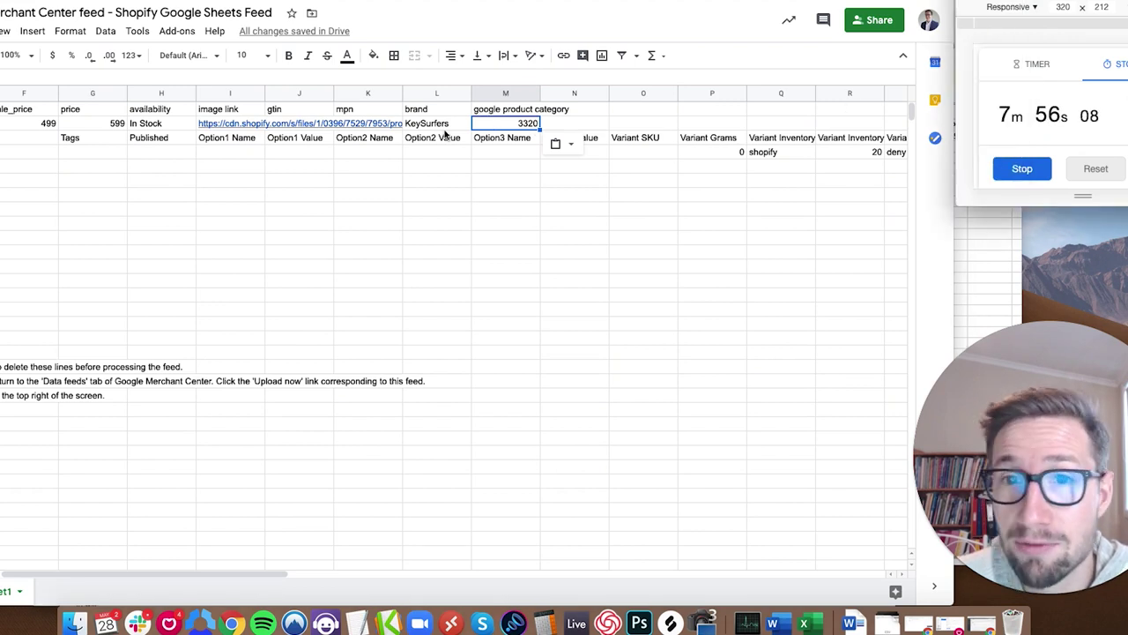
# Review the gtin, mpn and brand columns of the product row for missing identifiers
pyautogui.click(300, 111)
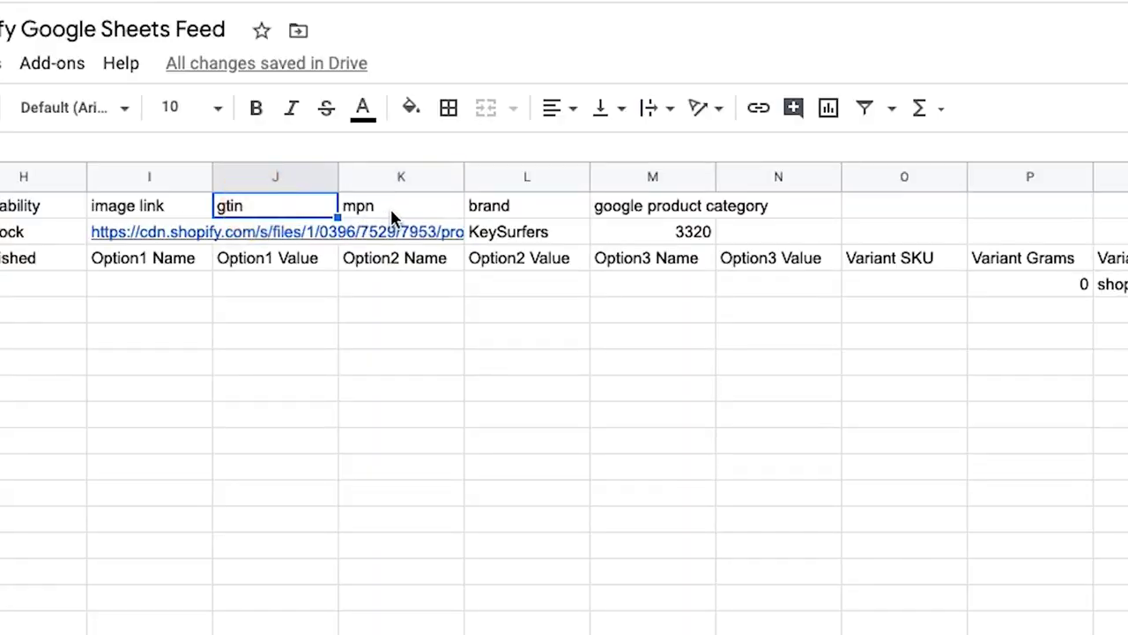
pyautogui.click(390, 206)
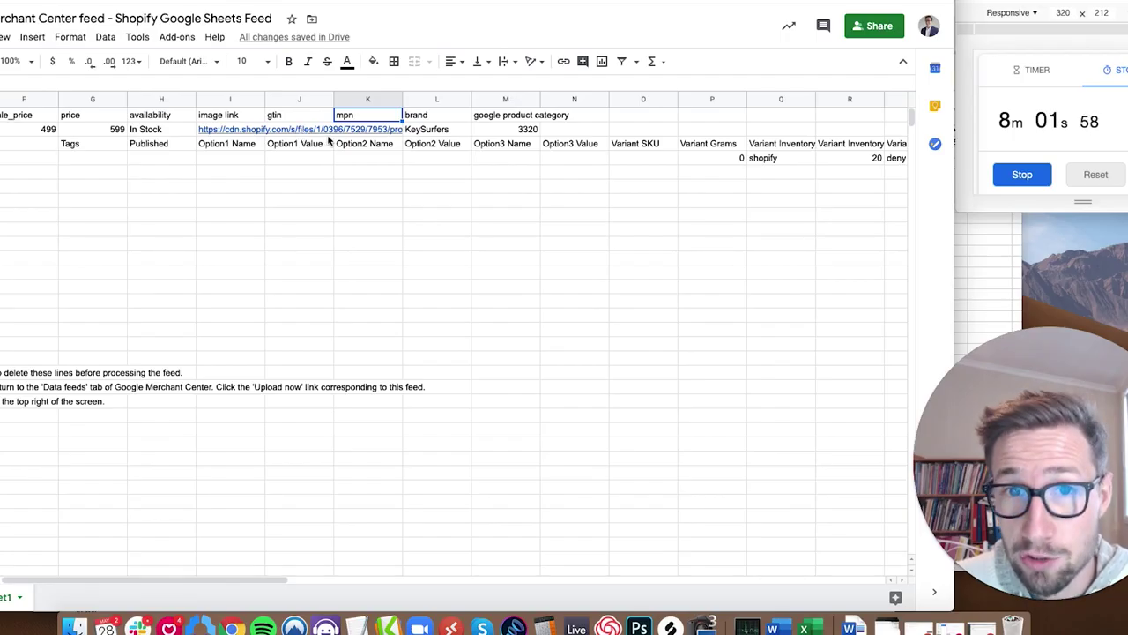
pyautogui.click(308, 131)
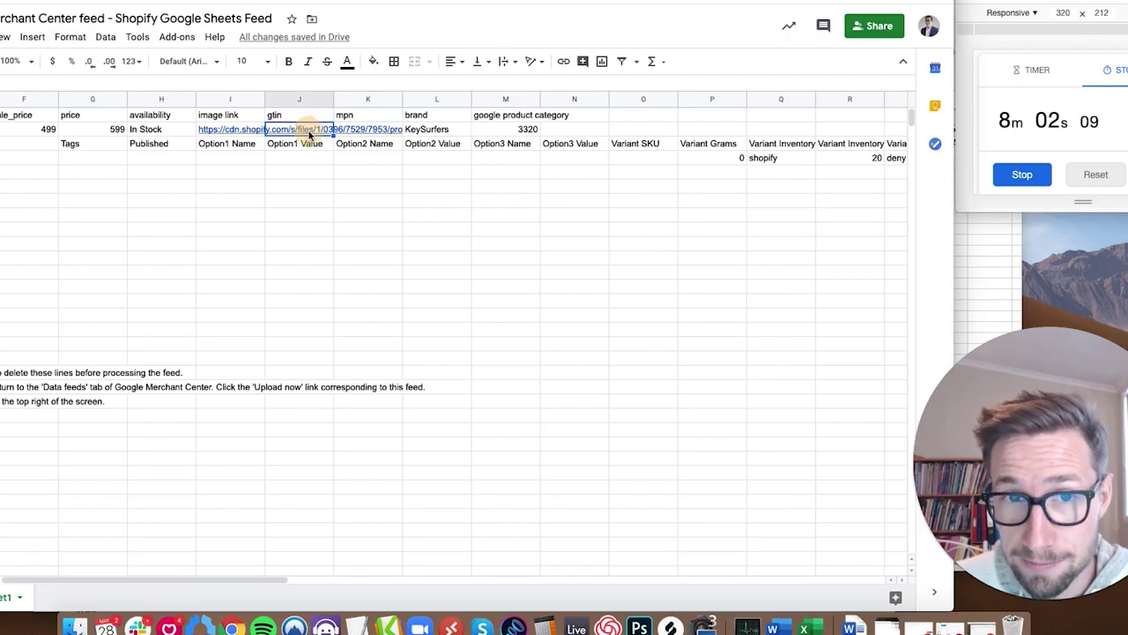
pyautogui.click(353, 130)
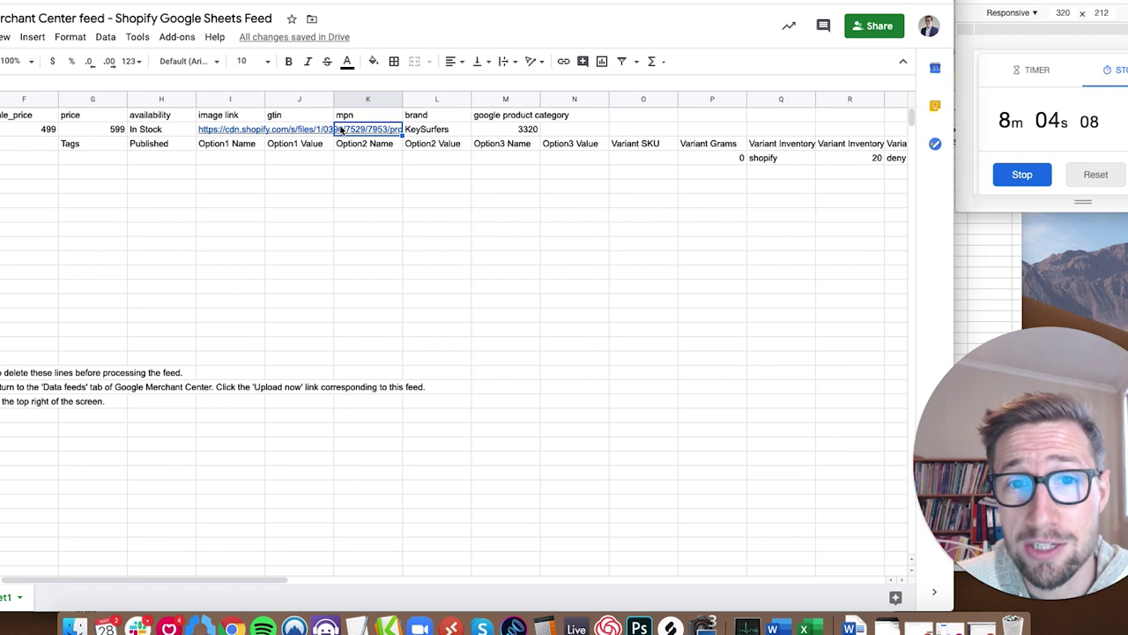
pyautogui.click(411, 129)
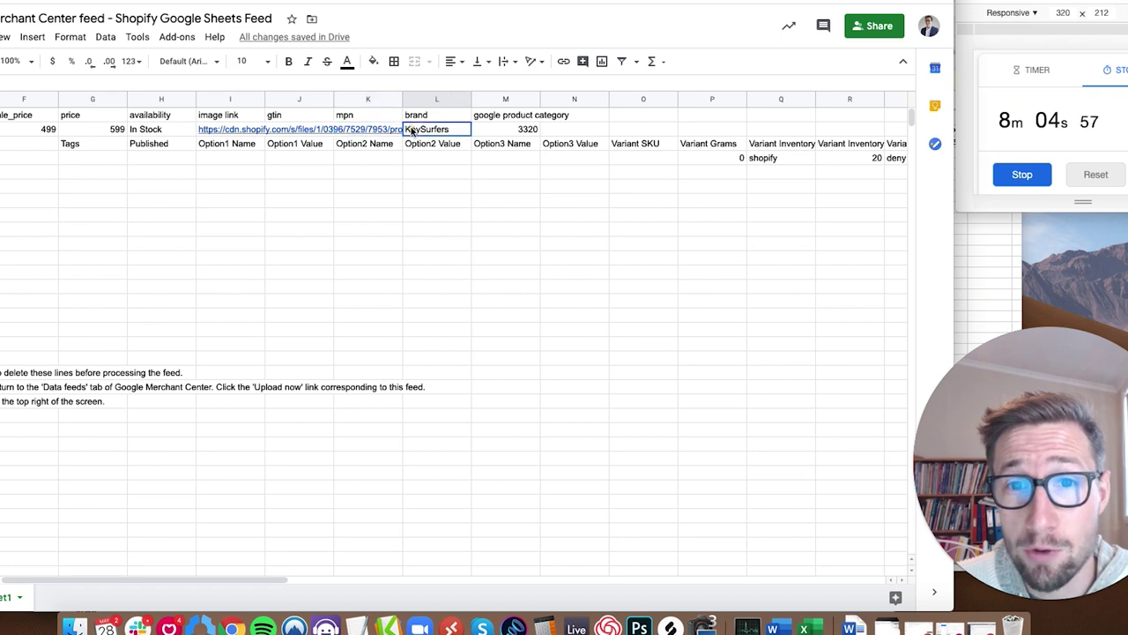
pyautogui.click(352, 130)
pyautogui.click(288, 129)
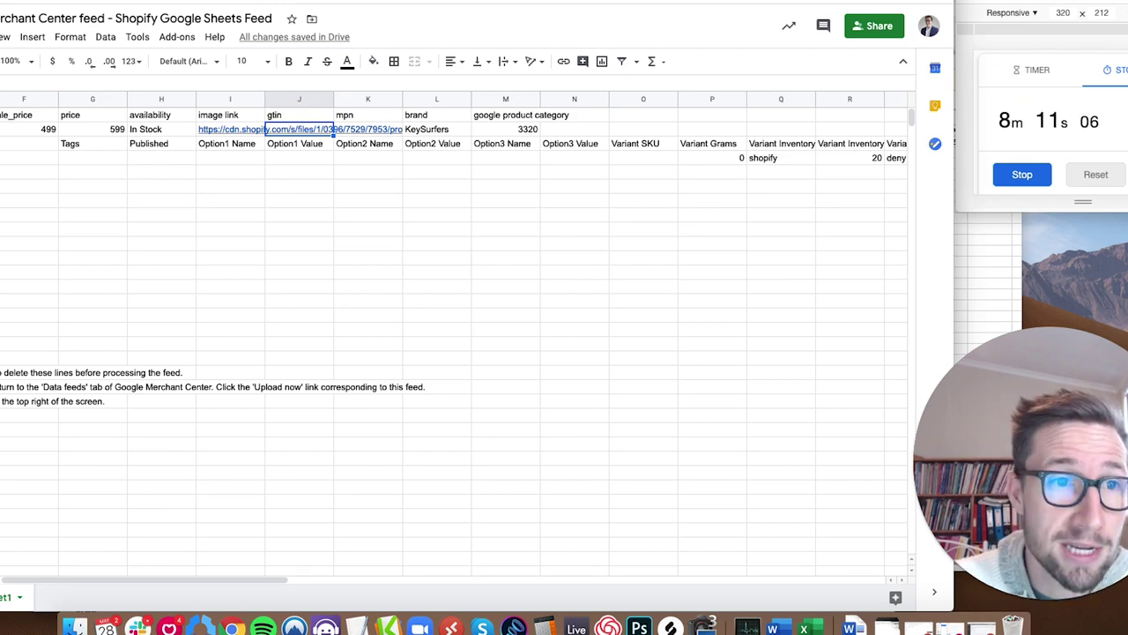
# Search Google for "7s superfish 30l gtin" to find the identifier for the product in row 2
pyautogui.click(101, 202)
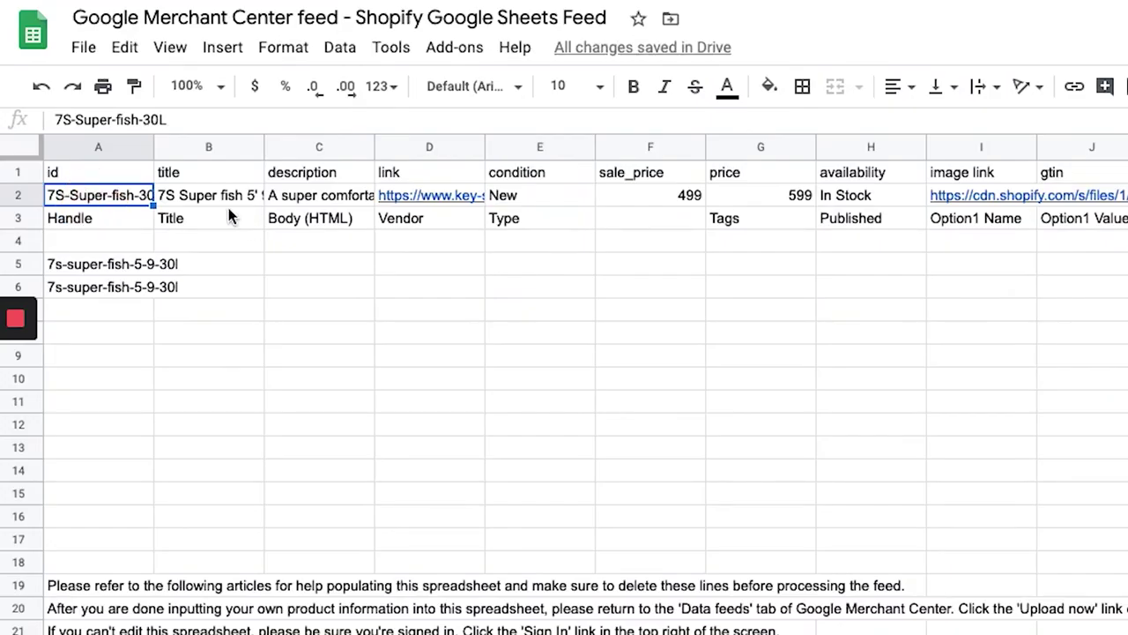
pyautogui.hotkey('ctrl', 'c')
pyautogui.click(561, 0)
pyautogui.write('7s superfi')
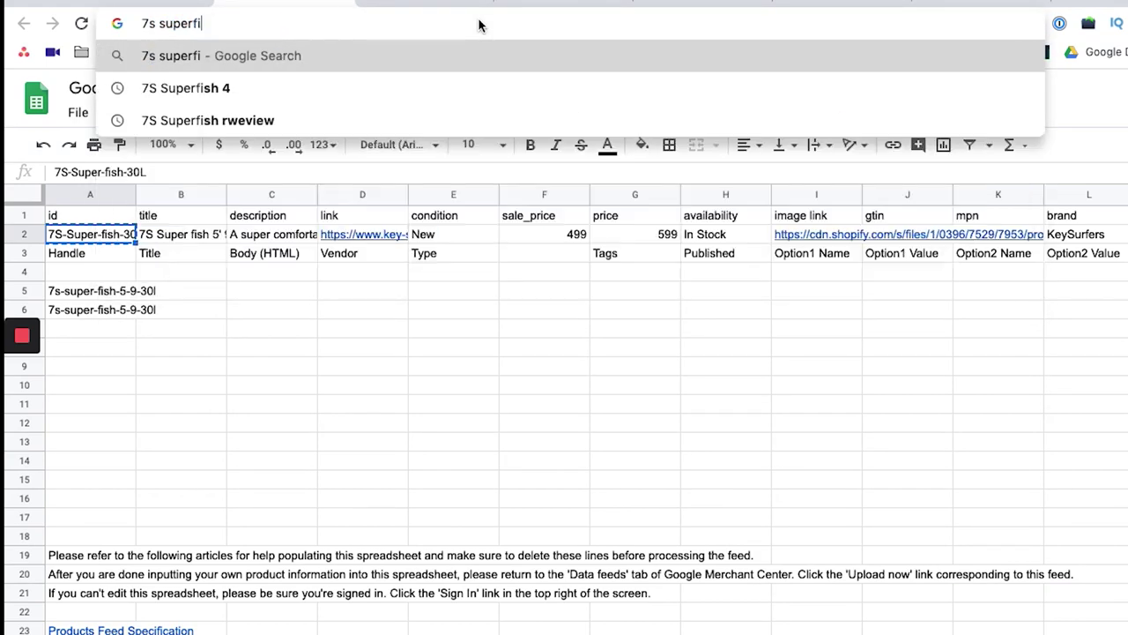
pyautogui.write('sh 30l')
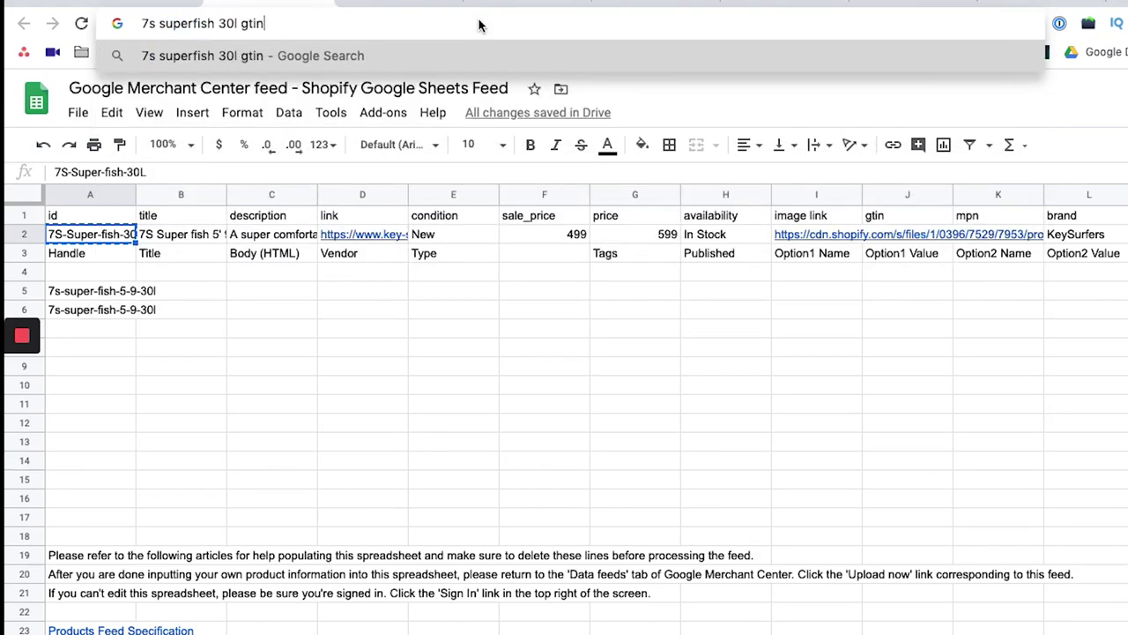
pyautogui.press('Escape')
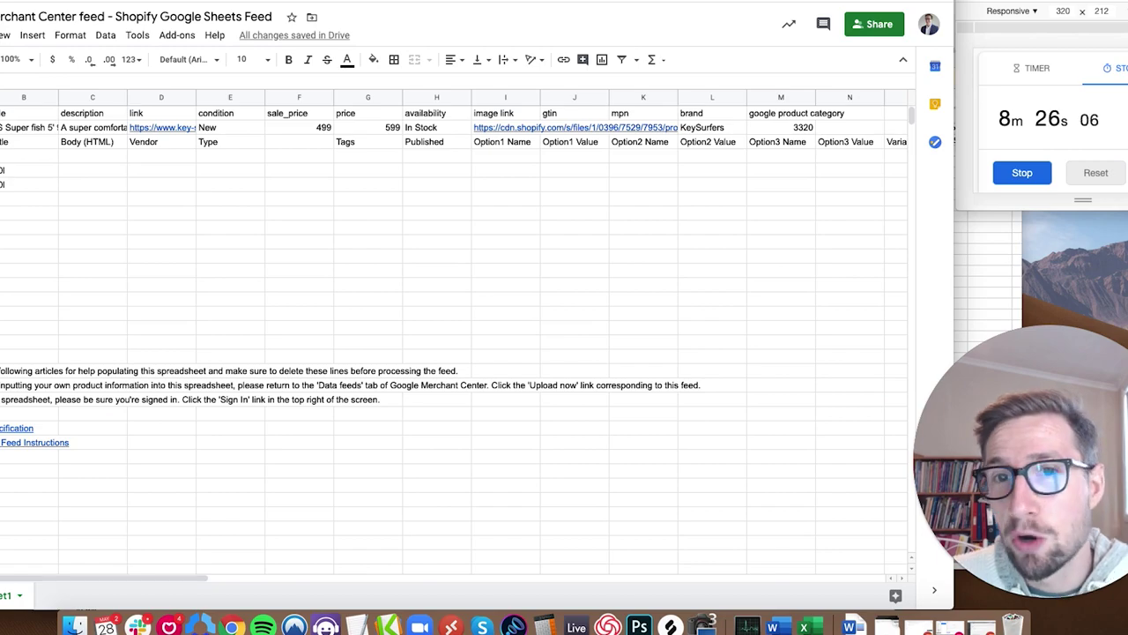
pyautogui.hotkey('ctrl', 'Tab')
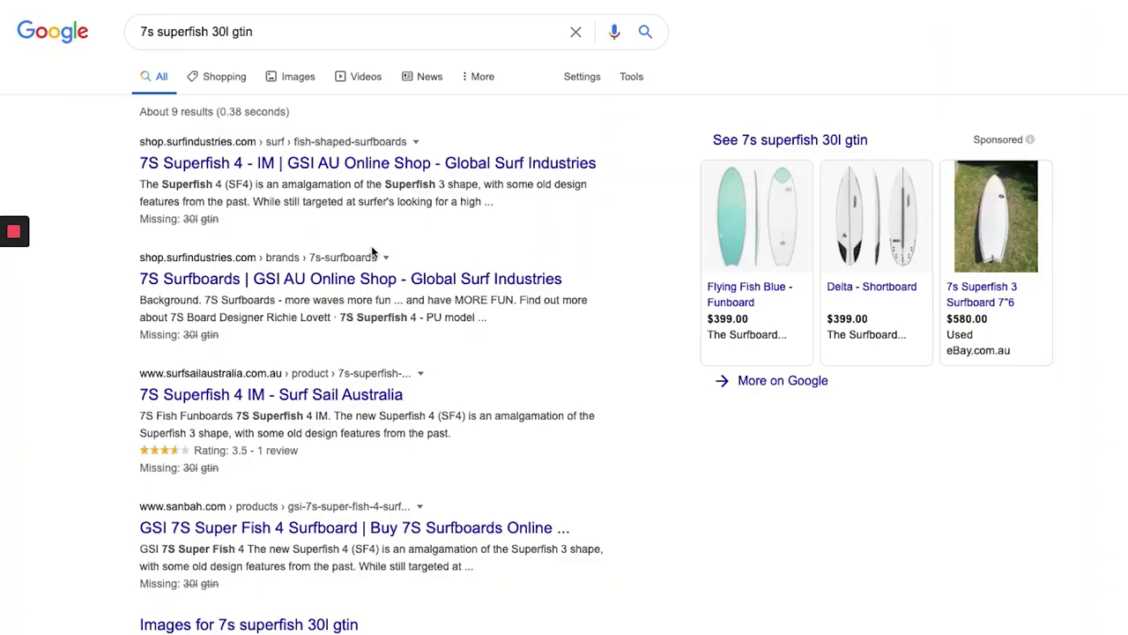
# Go through the search results down to the related searches, looking for a GTIN for the 7S Superfish surfboard
pyautogui.scroll(-5, 303, 240)
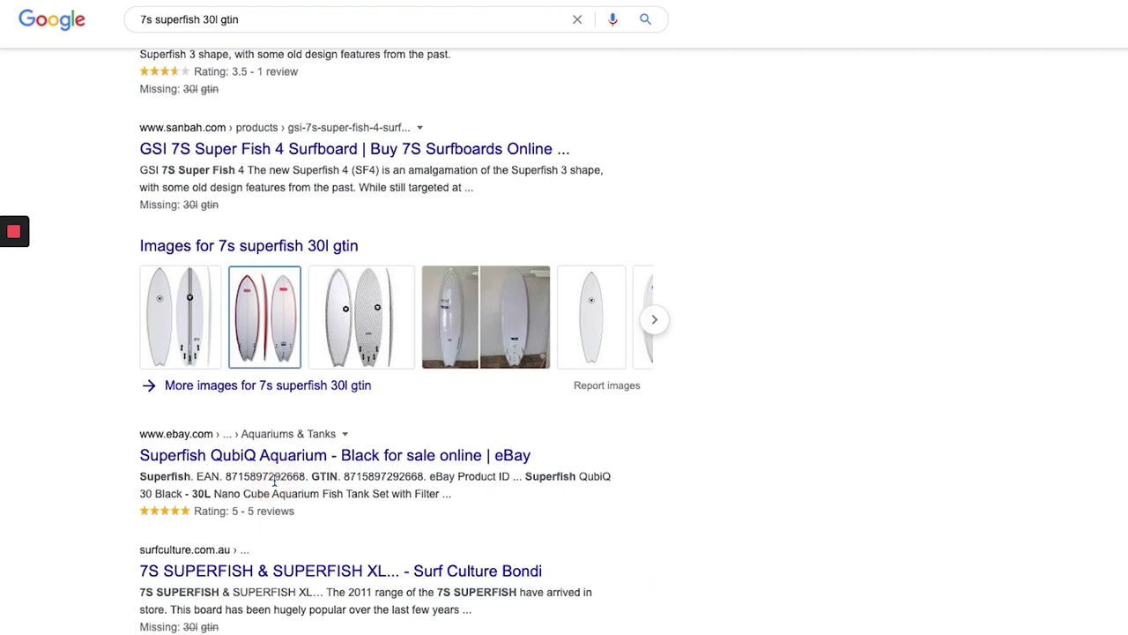
pyautogui.scroll(-1, 275, 481)
pyautogui.scroll(-1, 274, 480)
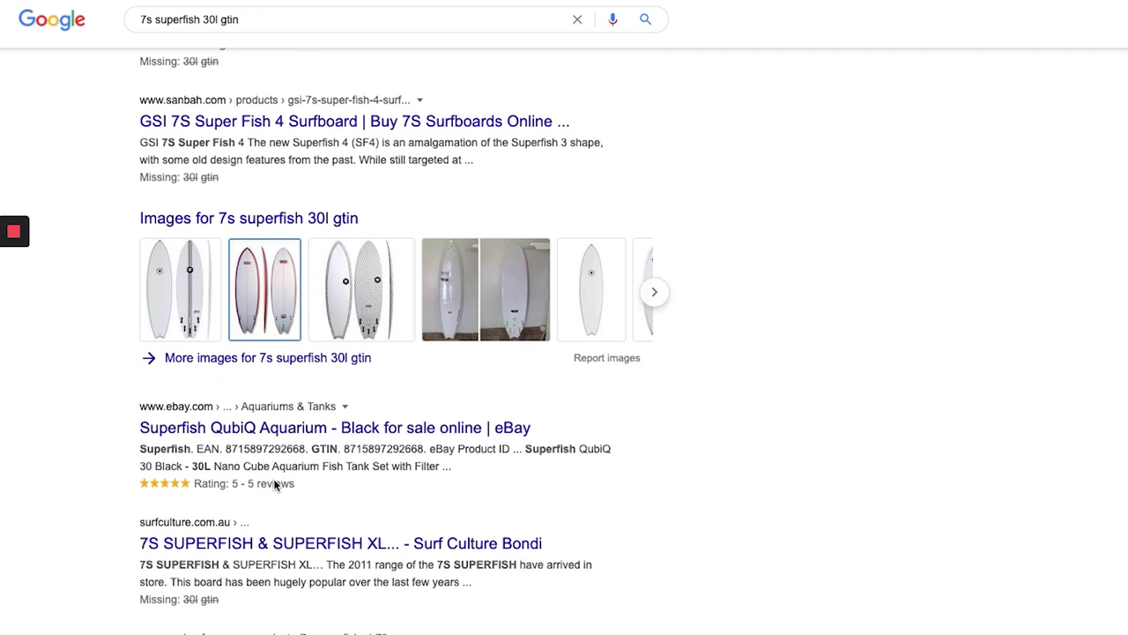
pyautogui.doubleClick(257, 449)
pyautogui.scroll(-2, 294, 460)
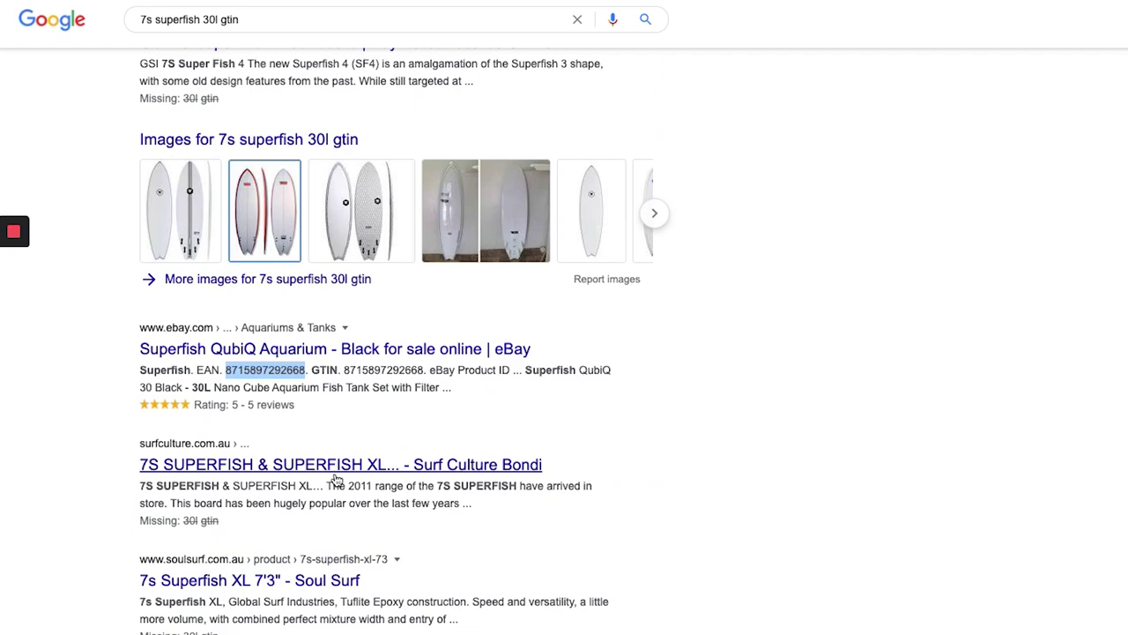
pyautogui.scroll(-4, 344, 481)
pyautogui.scroll(-8, 351, 438)
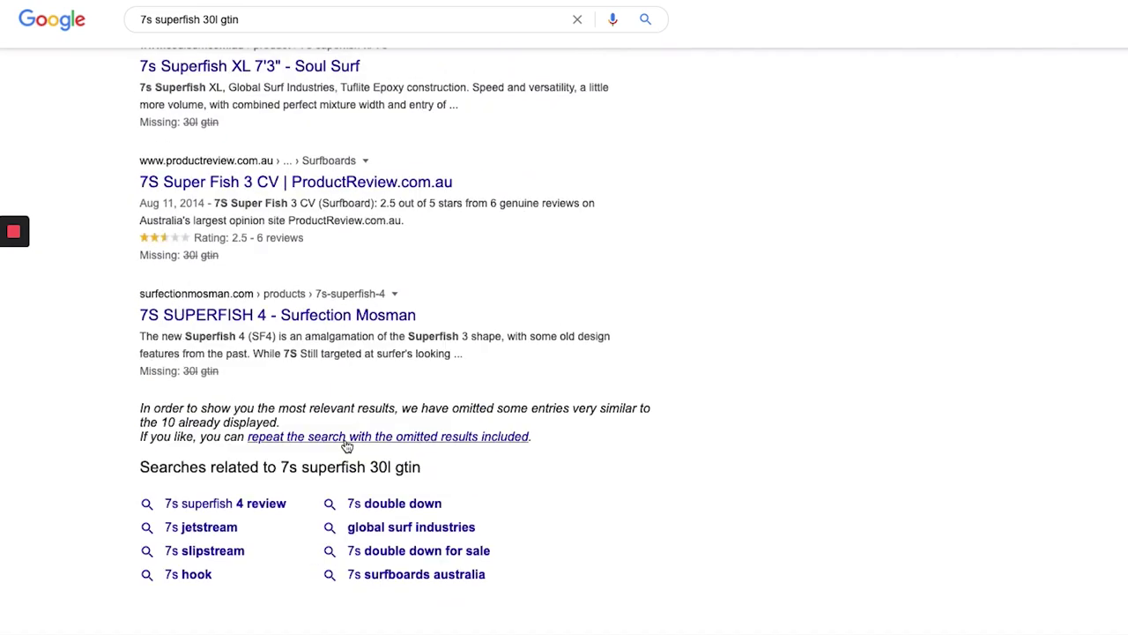
pyautogui.click(344, 441)
# Refine the search to 7s superfish 30l "gtin" so that results must contain the quoted word
pyautogui.click(247, 32)
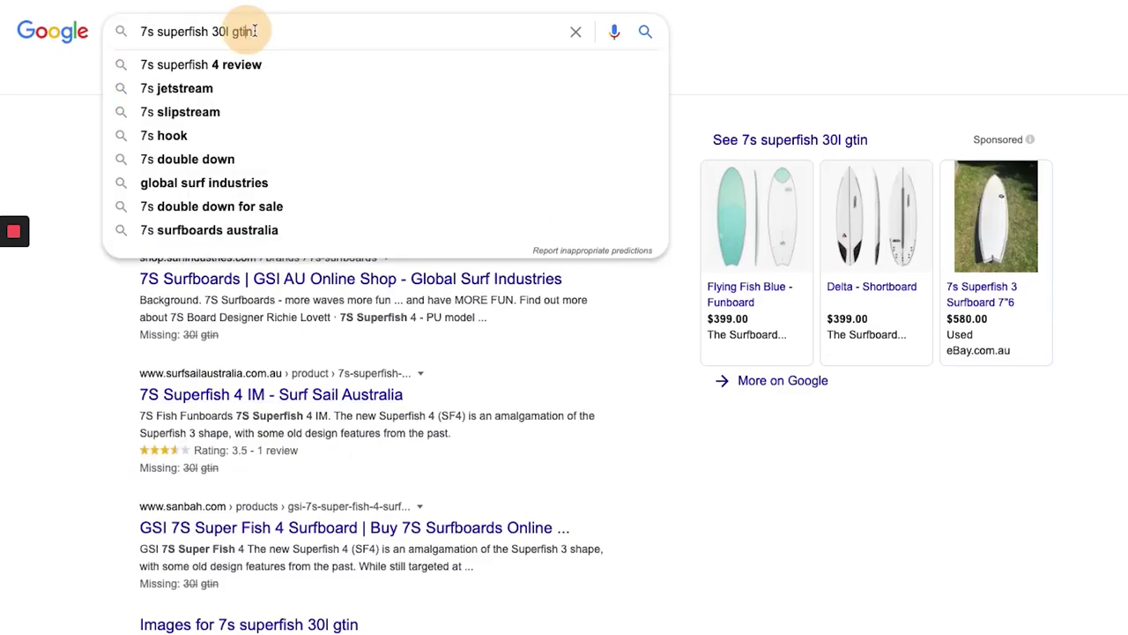
pyautogui.click(235, 32)
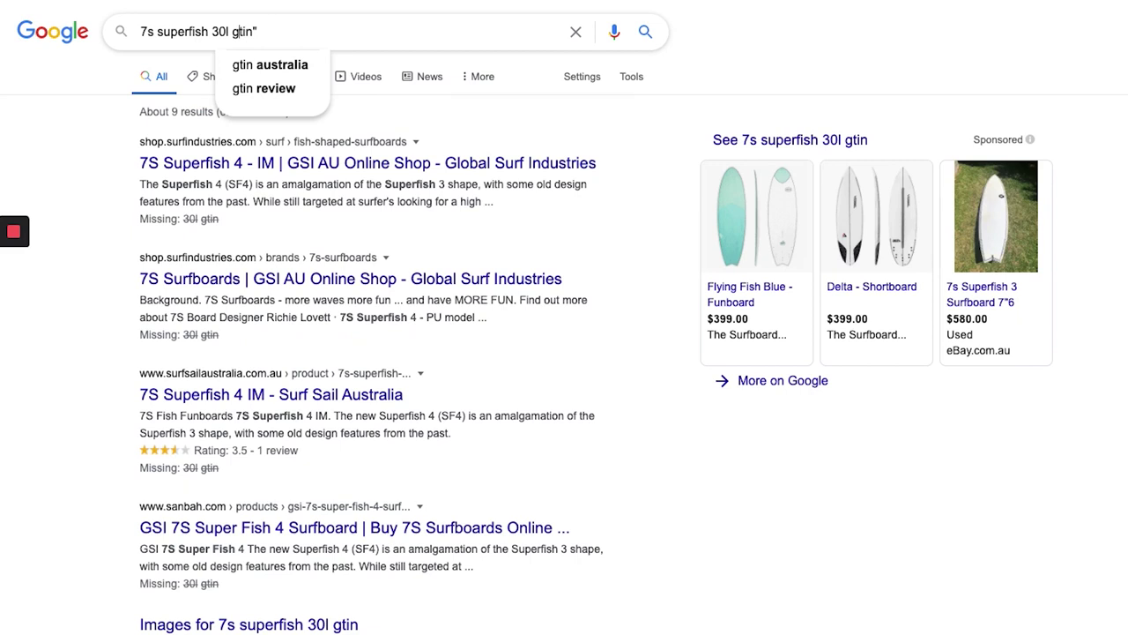
pyautogui.press('Down')
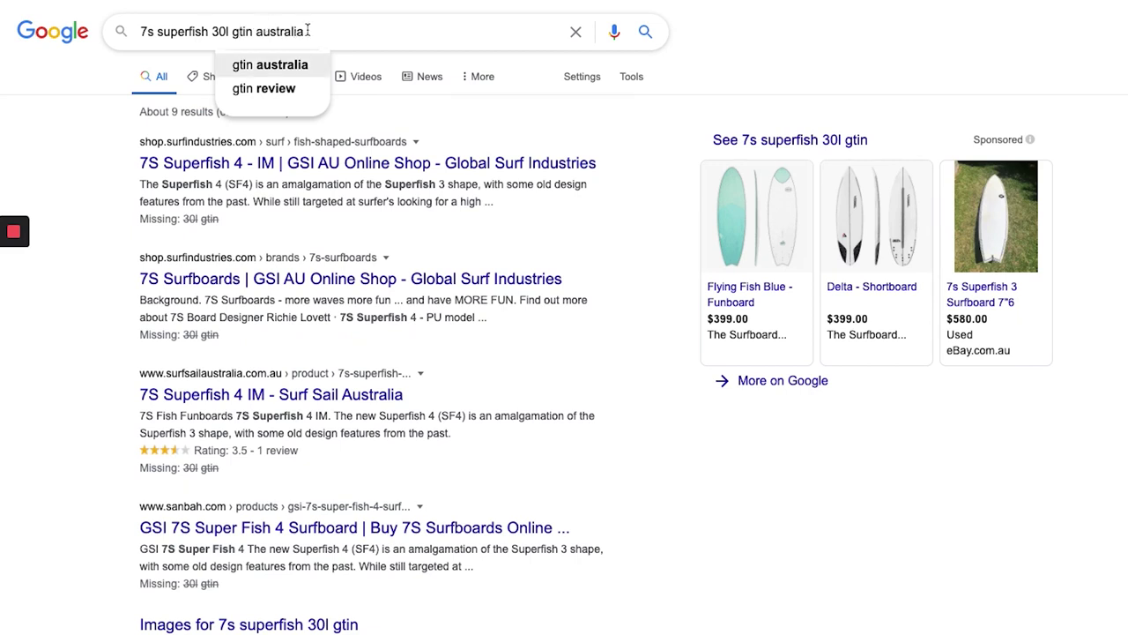
pyautogui.press('Up')
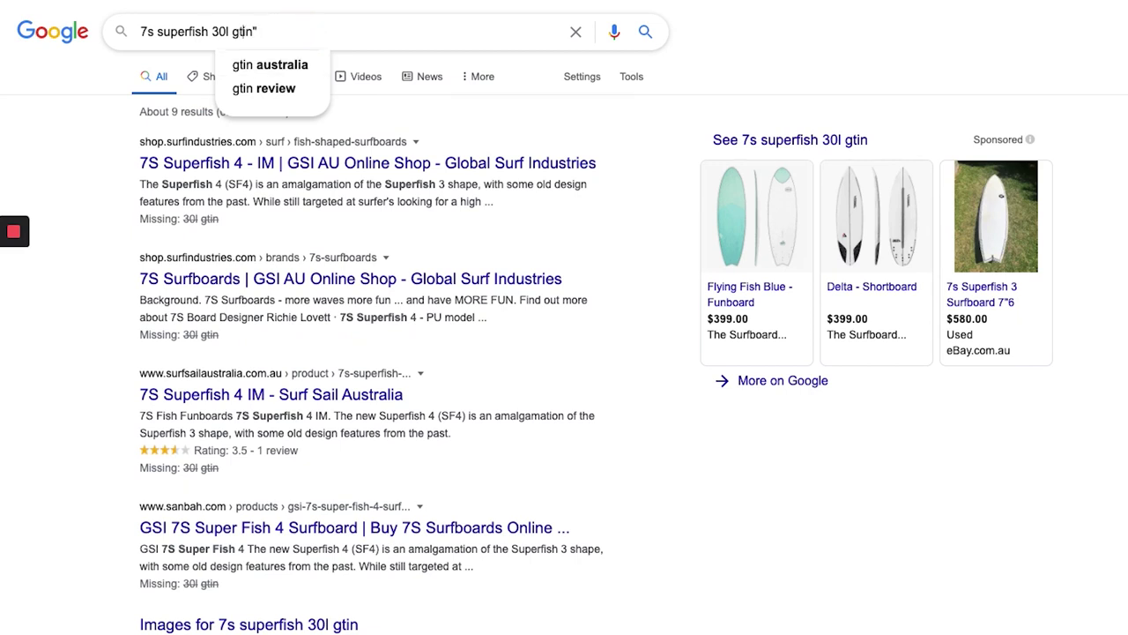
pyautogui.click(300, 32)
pyautogui.press('Return')
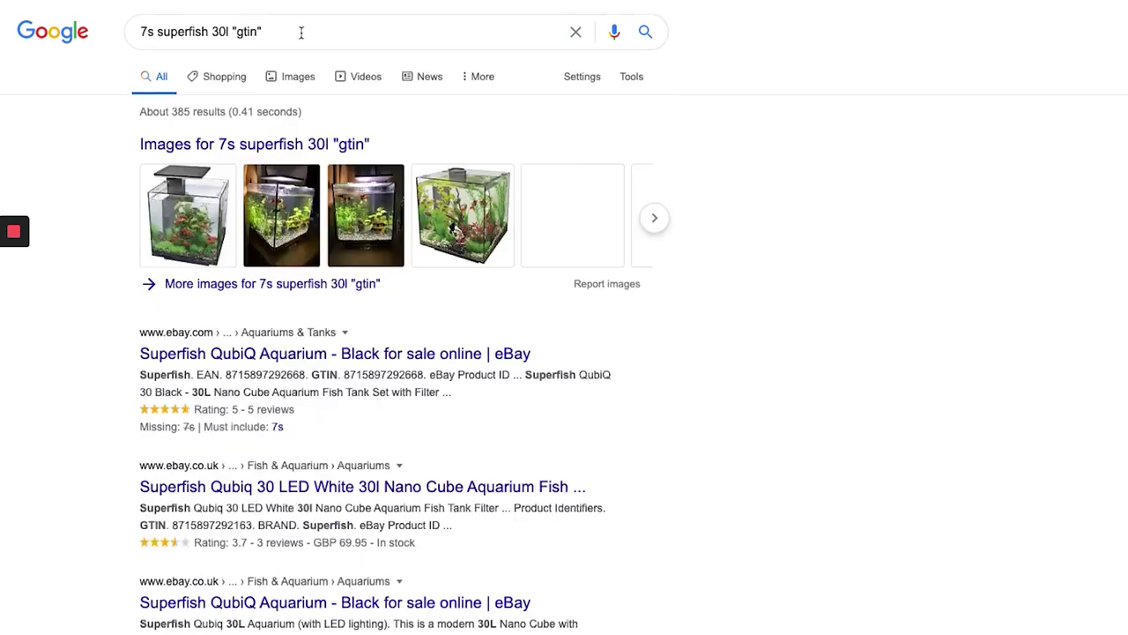
pyautogui.scroll(-2, 108, 355)
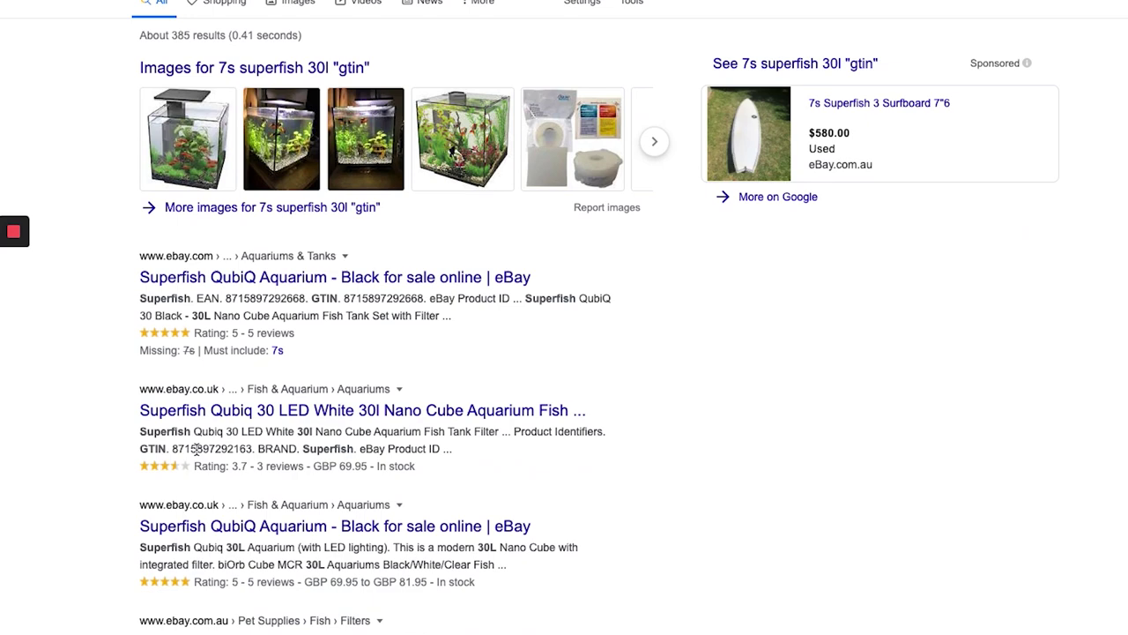
pyautogui.moveTo(173, 449); pyautogui.dragTo(253, 449)
pyautogui.hotkey('ctrl', 'c')
pyautogui.scroll(-2, 221, 458)
pyautogui.scroll(2, 221, 457)
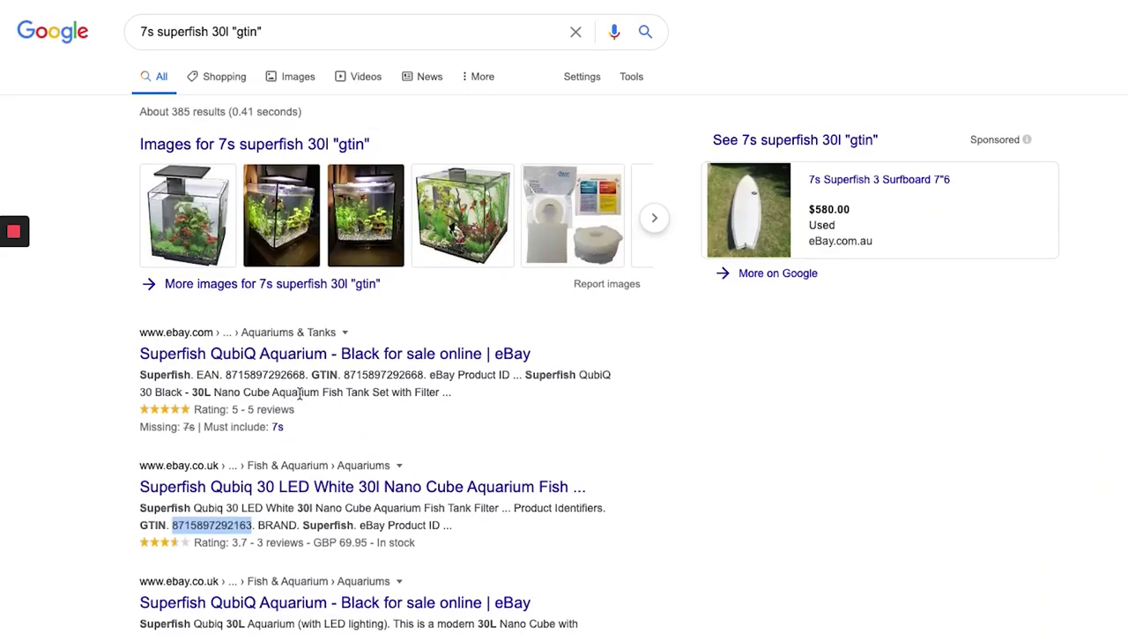
pyautogui.hotkey('ctrl', 'Tab')
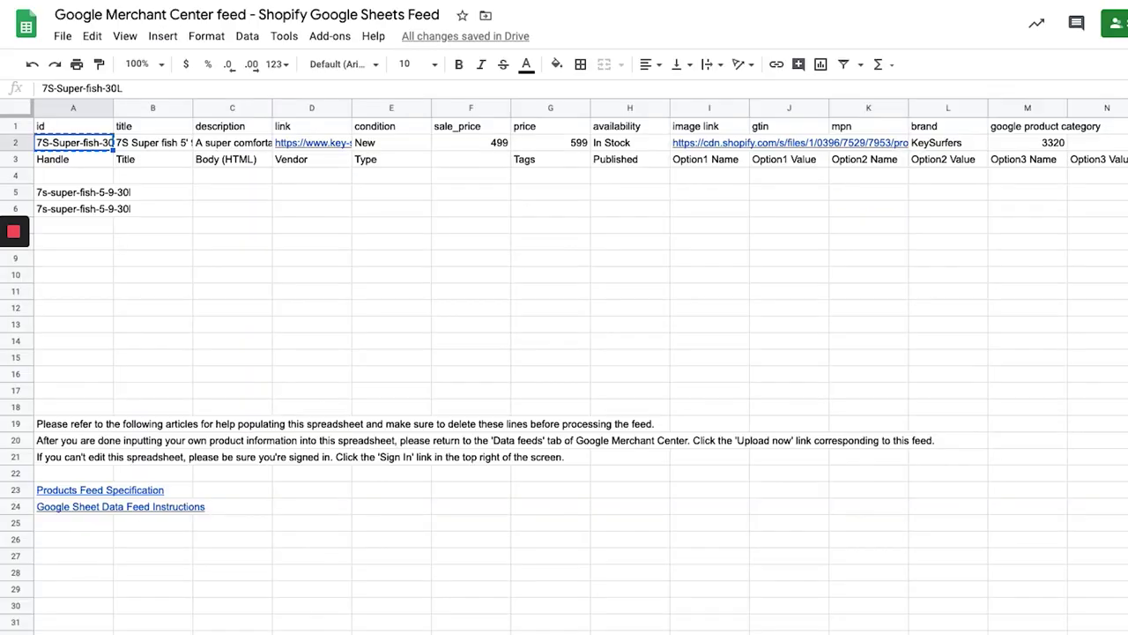
pyautogui.click(791, 147)
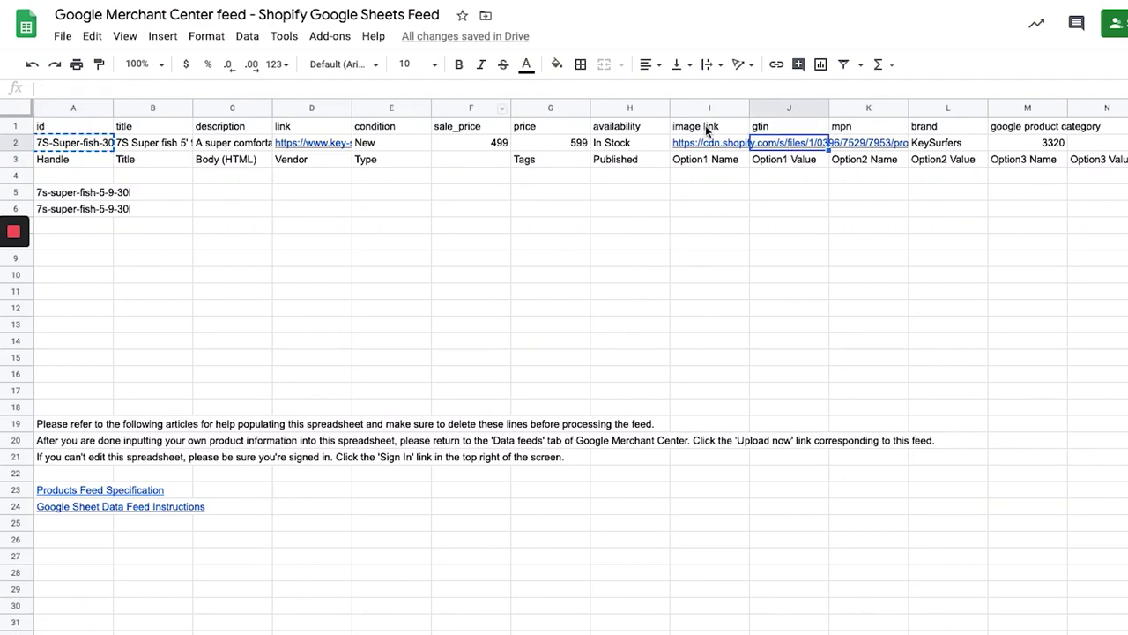
pyautogui.hotkey('ctrl', 'v')
pyautogui.press('Return')
# Check the mpn and brand cells of the product row and the leftover Shopify columns as far as the Google Shopping fields
pyautogui.click(868, 142)
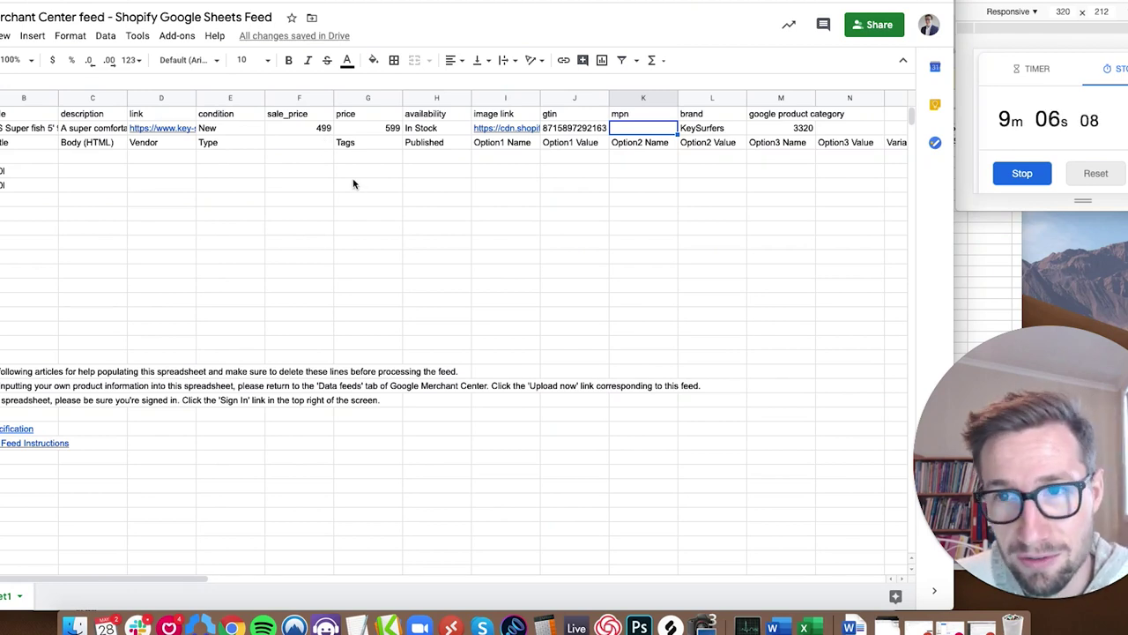
pyautogui.hscroll(3, 354, 175)
pyautogui.hscroll(-3, 441, 180)
pyautogui.hscroll(3, 505, 181)
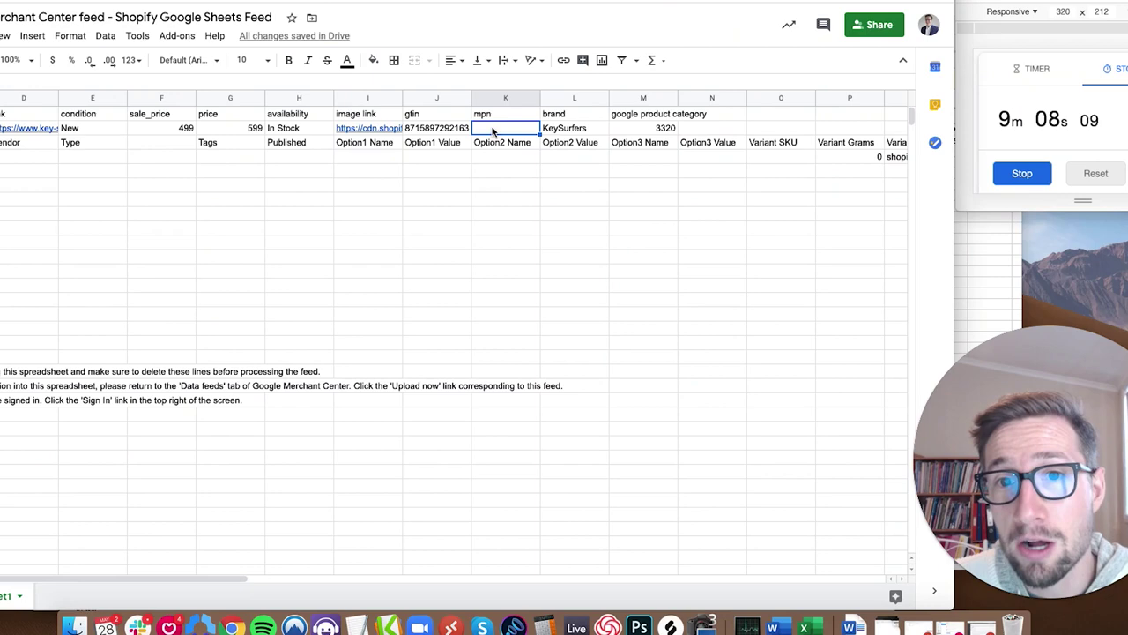
pyautogui.press('Right')
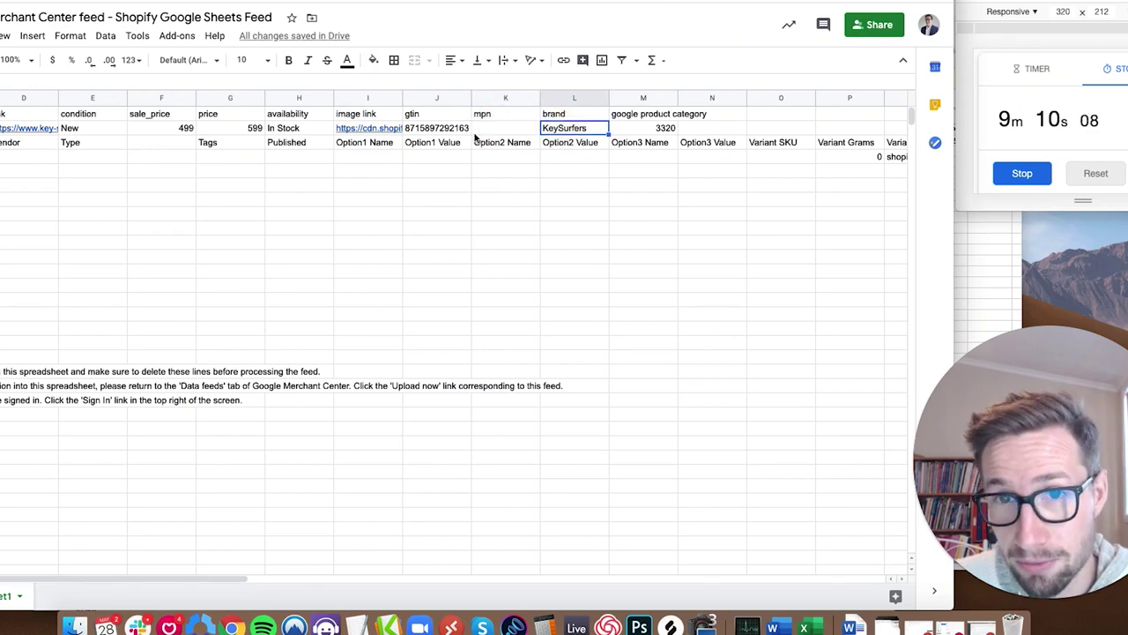
pyautogui.hscroll(1, 442, 179)
pyautogui.hscroll(20, 432, 179)
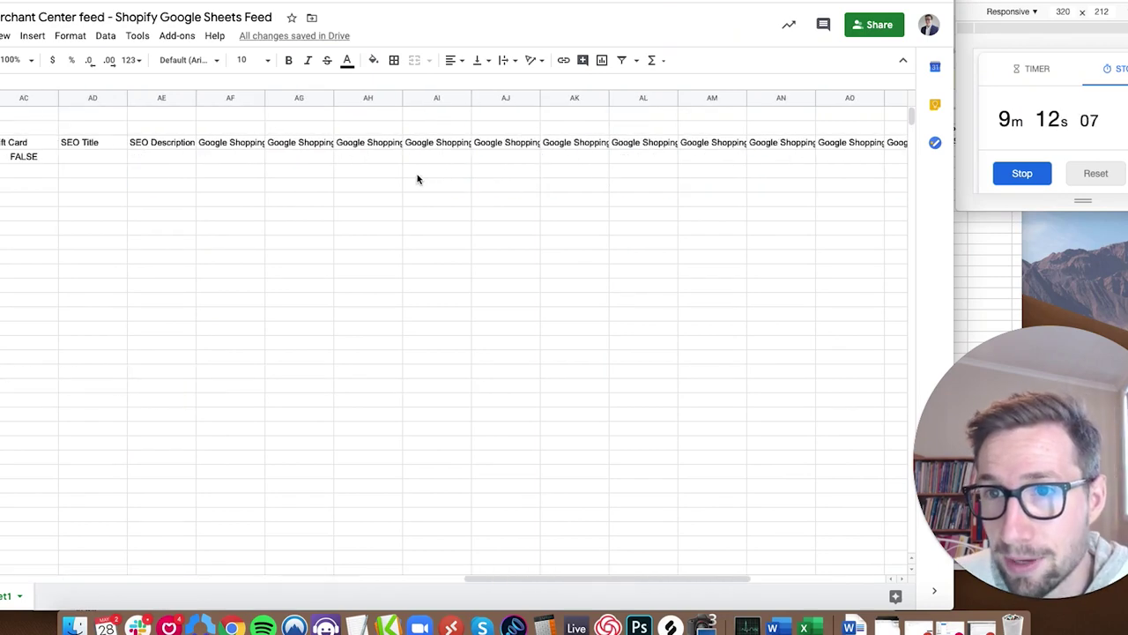
pyautogui.hscroll(-20, 414, 176)
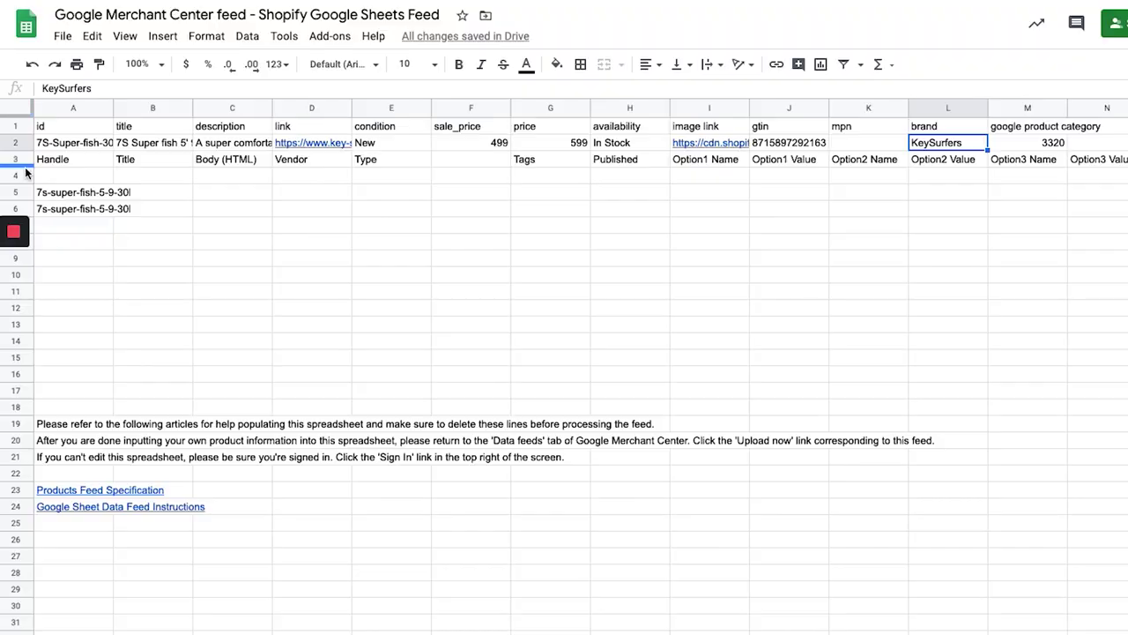
# Delete rows 3 to 6, which hold the leftover Shopify export headers and product handles
pyautogui.click(14, 164)
pyautogui.keyDown('shift'); pyautogui.click(14, 209); pyautogui.keyUp('shift')
pyautogui.rightClick(14, 209)
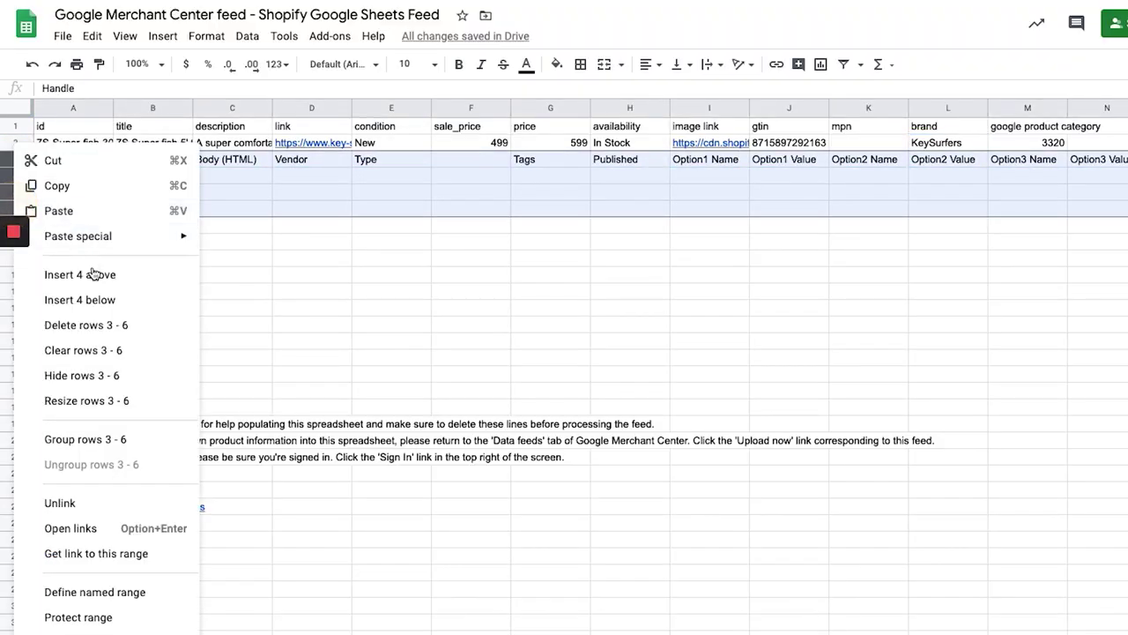
pyautogui.click(91, 326)
# Delete rows 15 to 20, which hold the template's help text and instruction links
pyautogui.click(15, 357)
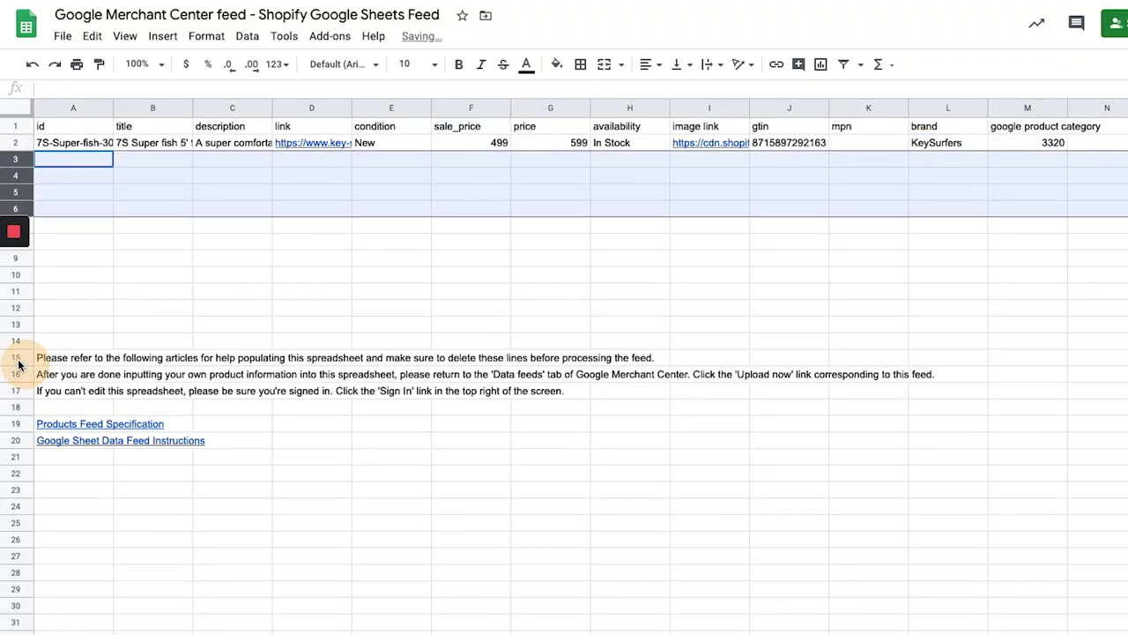
pyautogui.keyDown('shift'); pyautogui.click(15, 439); pyautogui.keyUp('shift')
pyautogui.rightClick(15, 440)
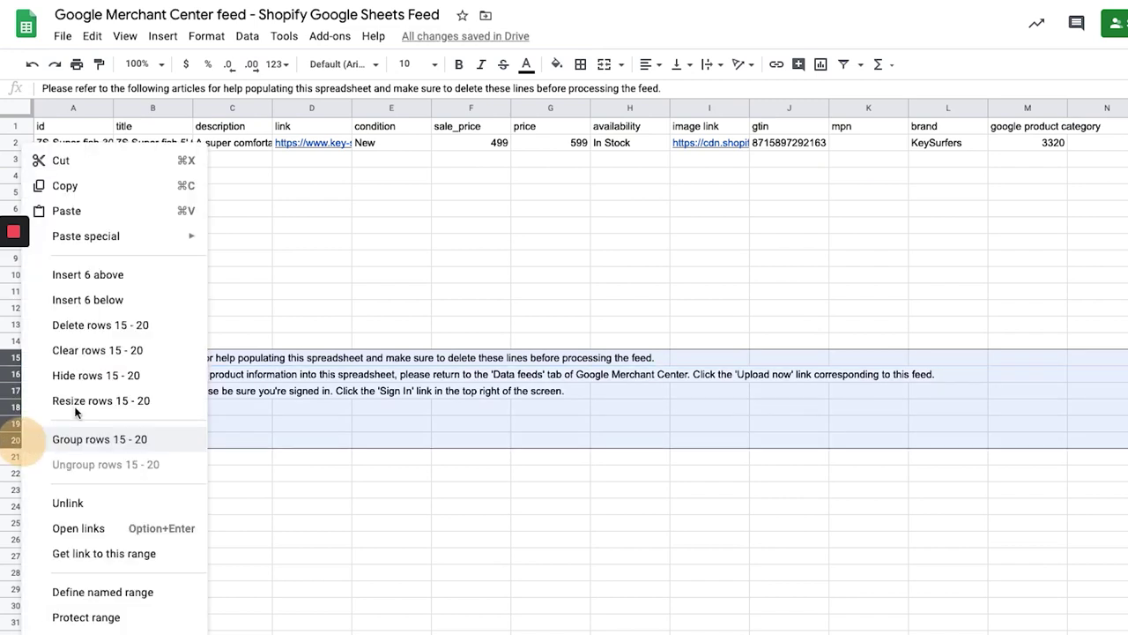
pyautogui.click(89, 325)
pyautogui.click(67, 160)
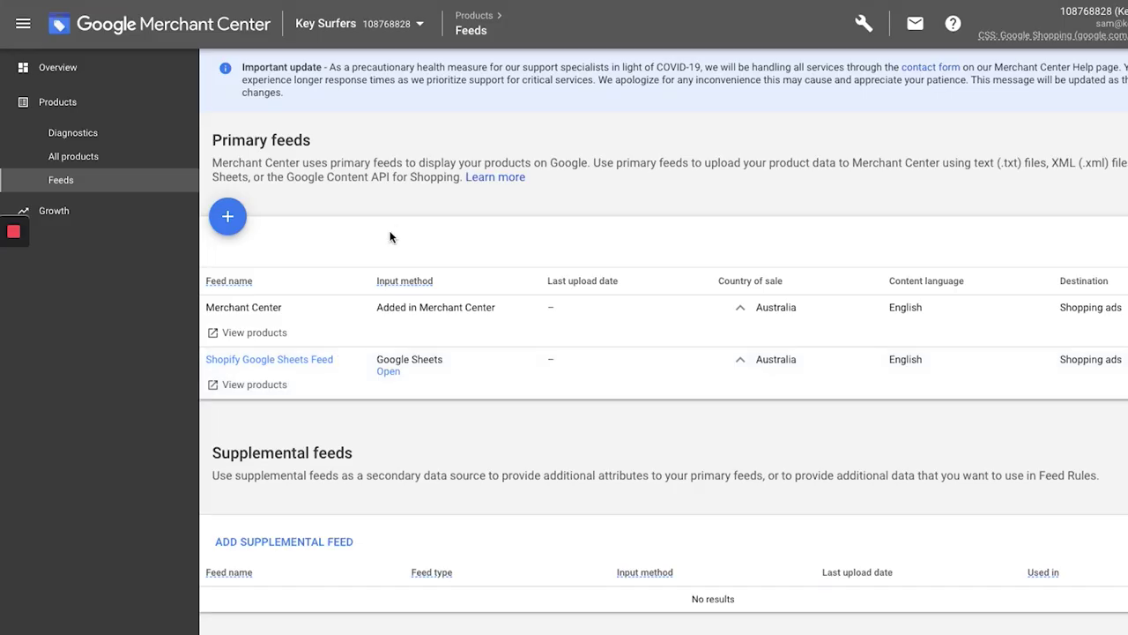
# Open the Shopify Google Sheets Feed from the primary feeds list in Google Merchant Center
pyautogui.click(269, 360)
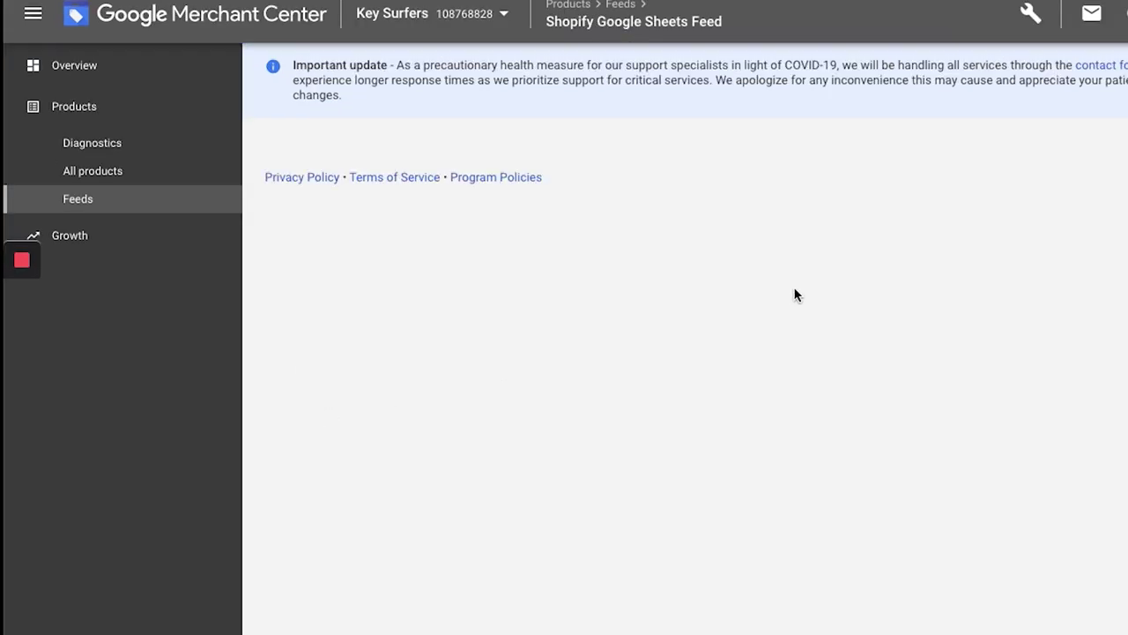
pyautogui.click(95, 201)
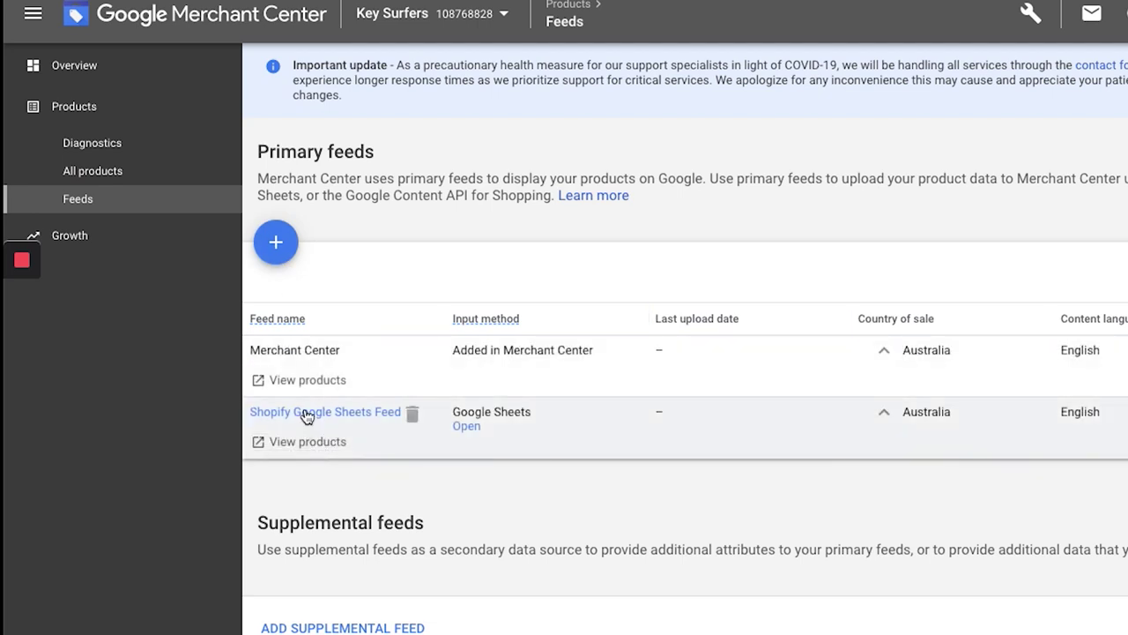
pyautogui.click(304, 412)
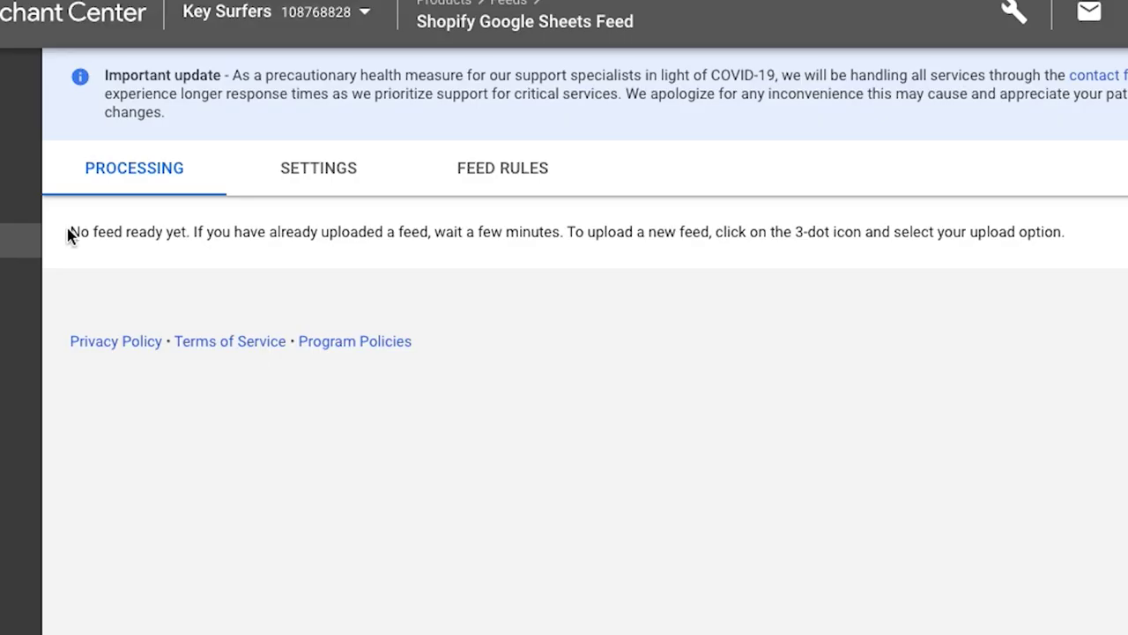
# Read the feed's processing message, fetch the Shopify Google Sheets Feed immediately, and check its processing status
pyautogui.moveTo(81, 144); pyautogui.dragTo(338, 143)
pyautogui.moveTo(507, 231); pyautogui.dragTo(582, 232)
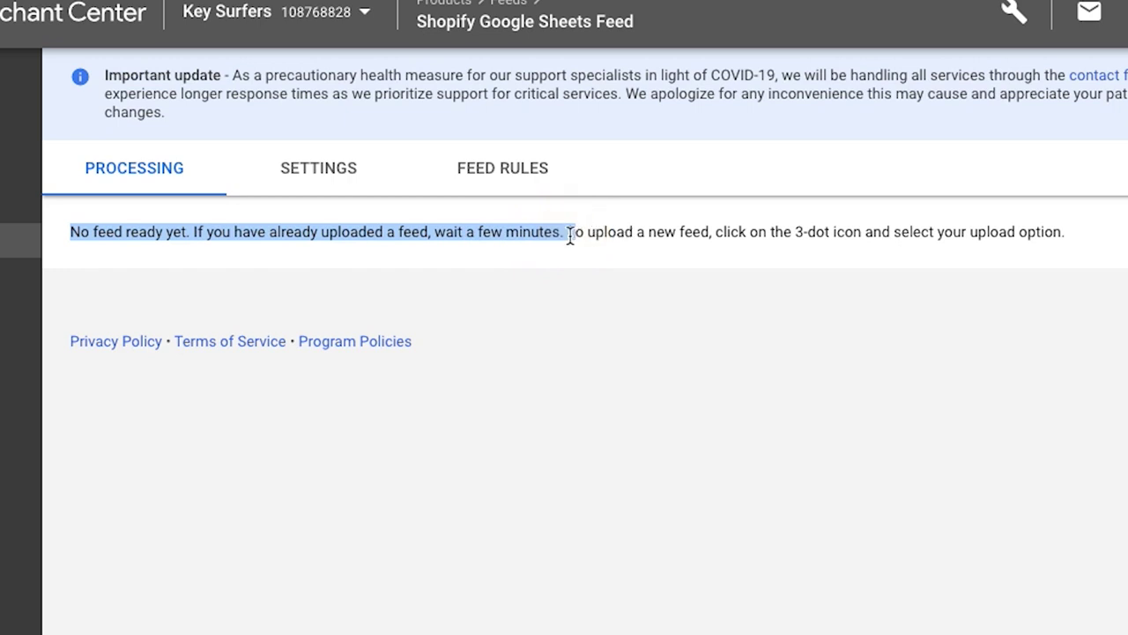
pyautogui.click(569, 233)
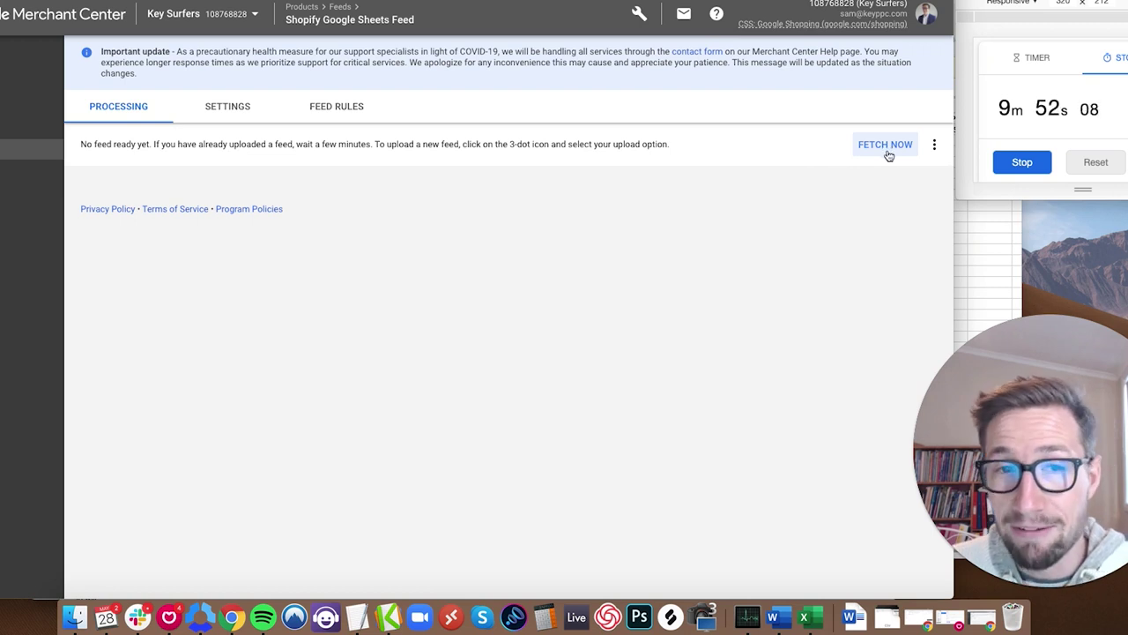
pyautogui.click(889, 156)
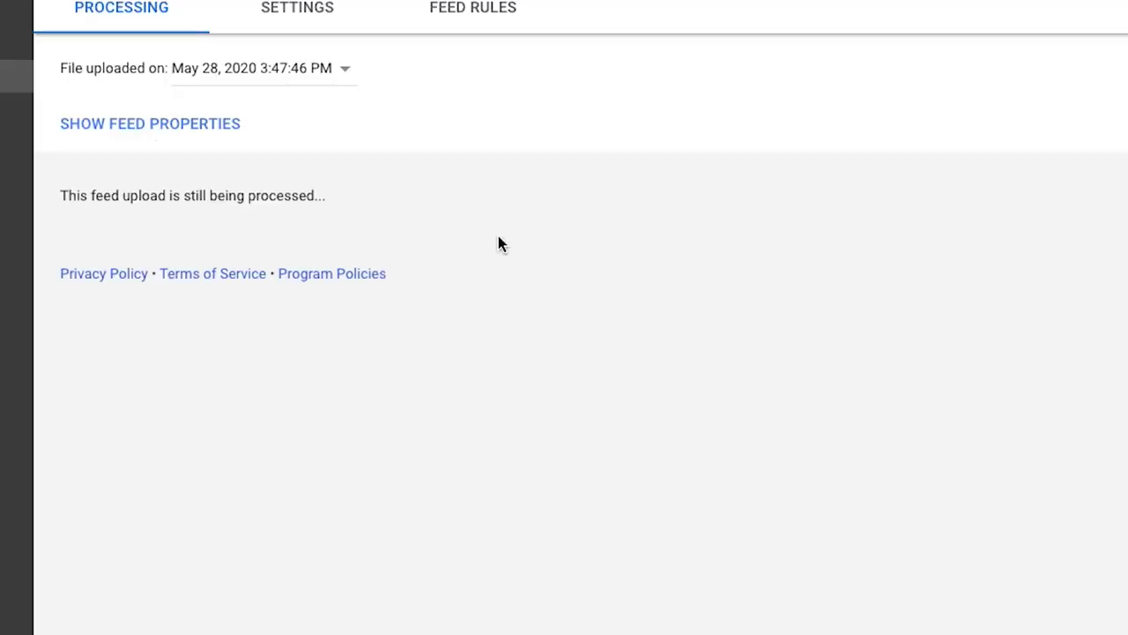
pyautogui.moveTo(66, 194); pyautogui.dragTo(370, 198)
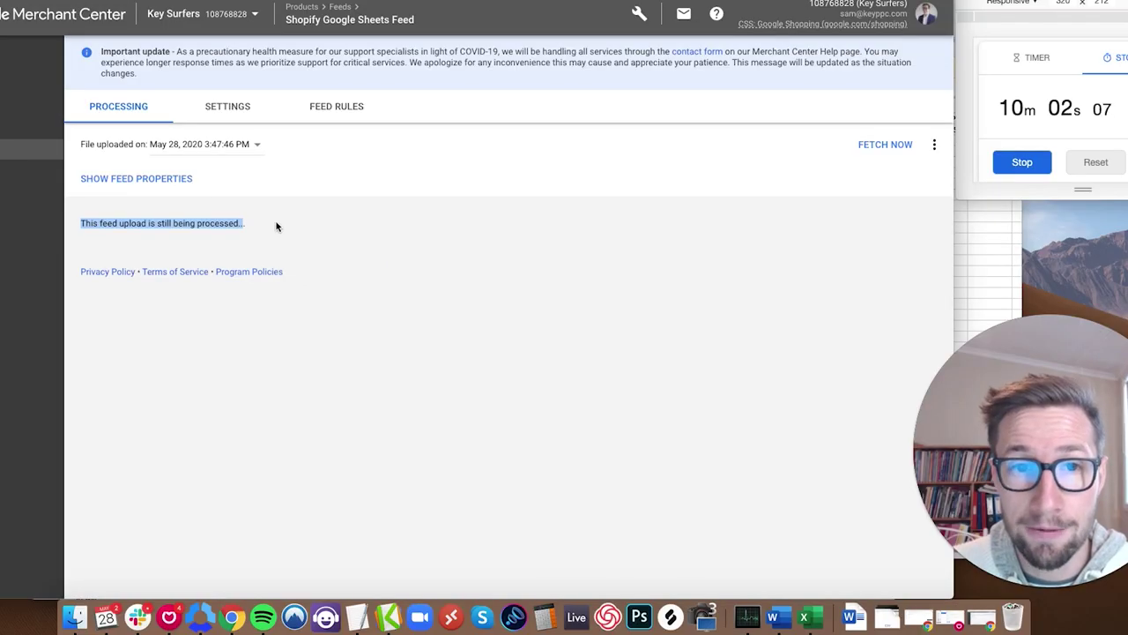
pyautogui.click(275, 228)
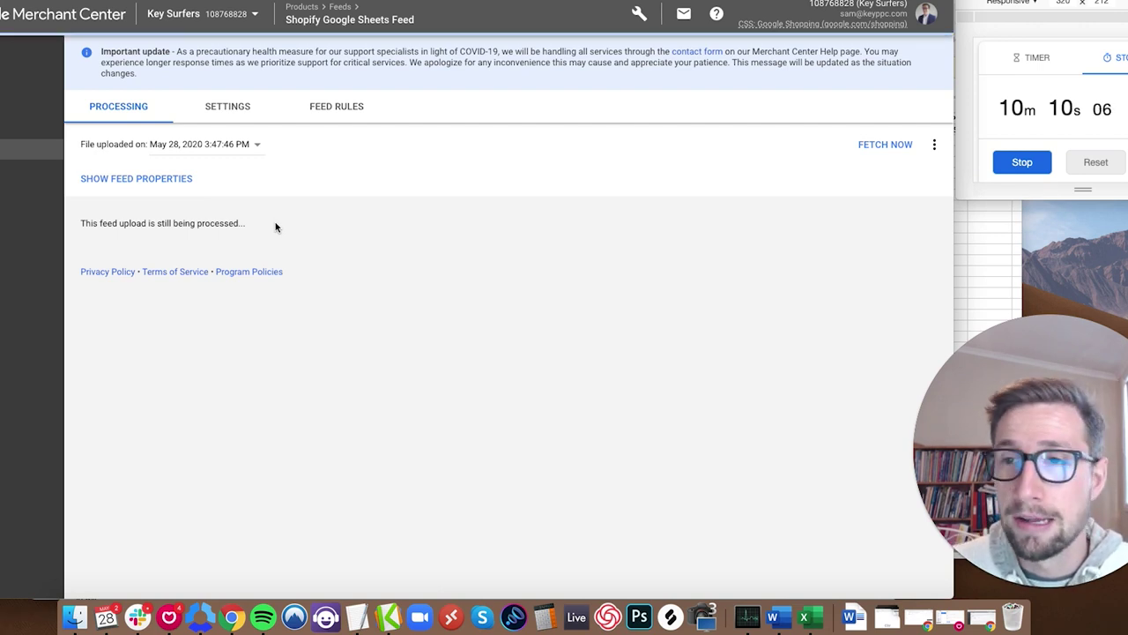
pyautogui.click(275, 226)
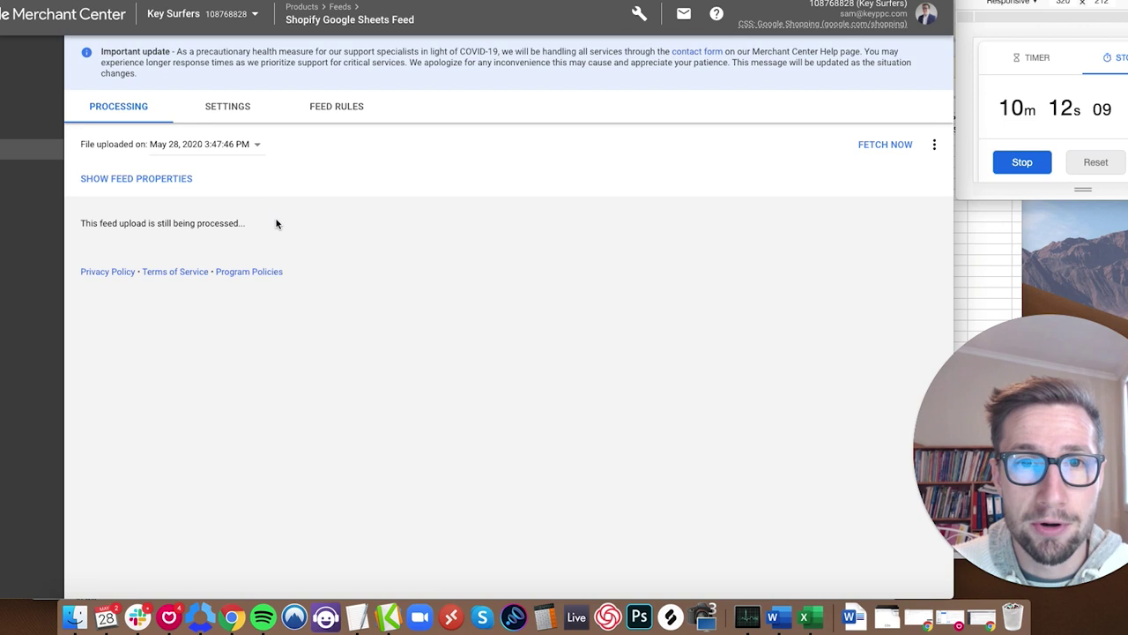
pyautogui.click(277, 221)
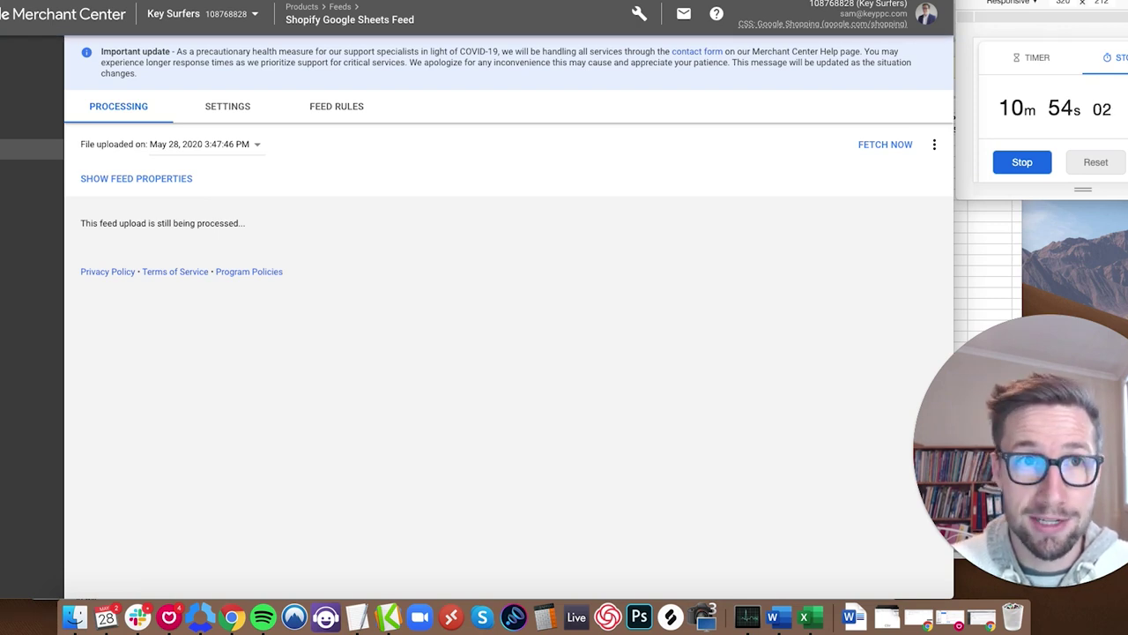
pyautogui.hotkey('ctrl', 'Tab')
pyautogui.hotkey('ctrl', 'shift', 'Tab')
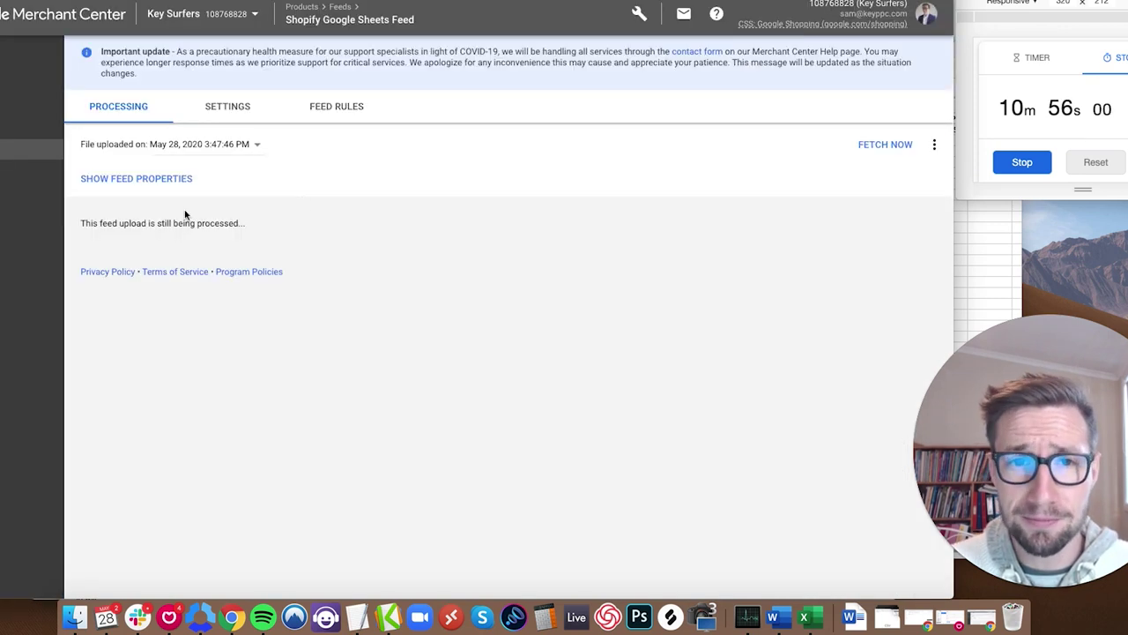
# Review the product id in the feed sheet against the Shopify product page, and return to the feed's processing results in Merchant Center
pyautogui.hotkey('ctrl', 'Tab')
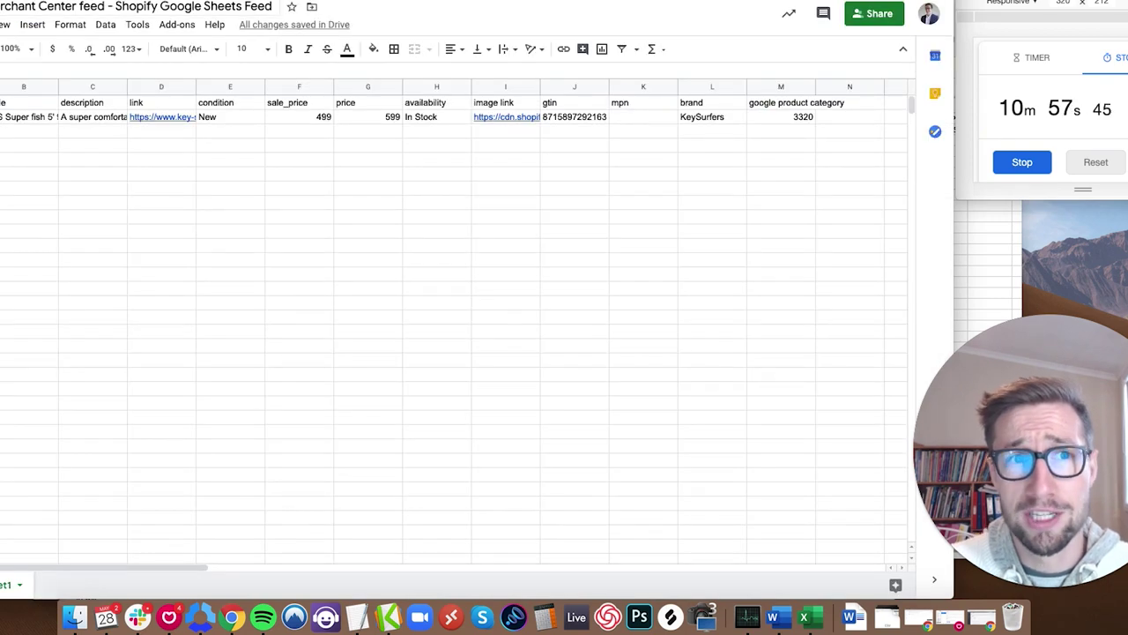
pyautogui.hotkey('ctrl', 'shift', 'Tab')
pyautogui.hotkey('ctrl', 'Tab')
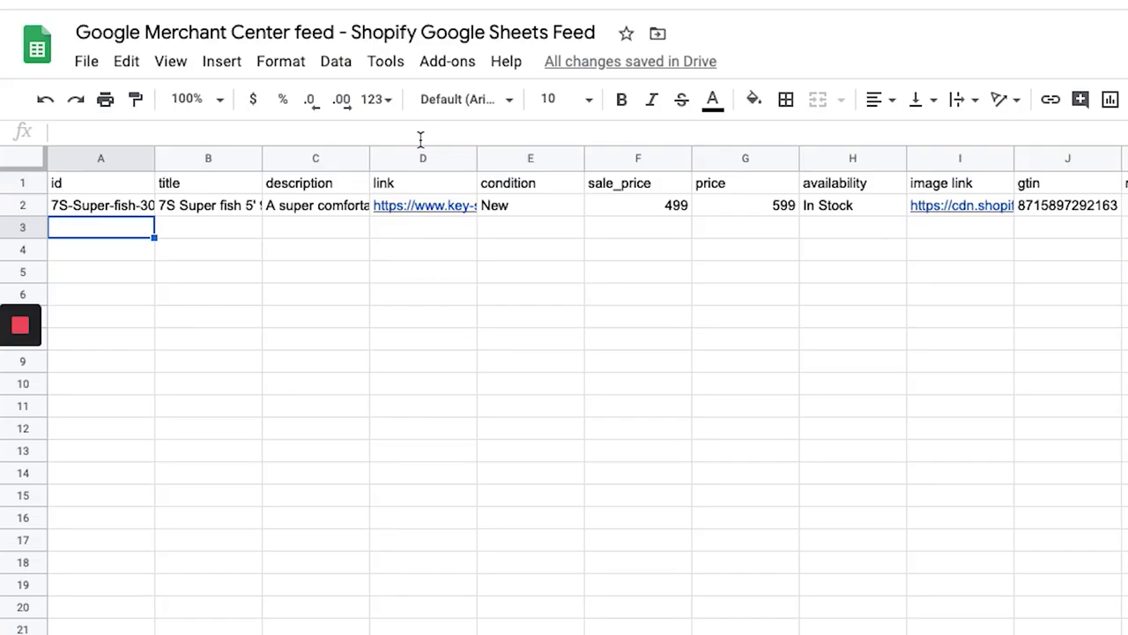
pyautogui.click(127, 206)
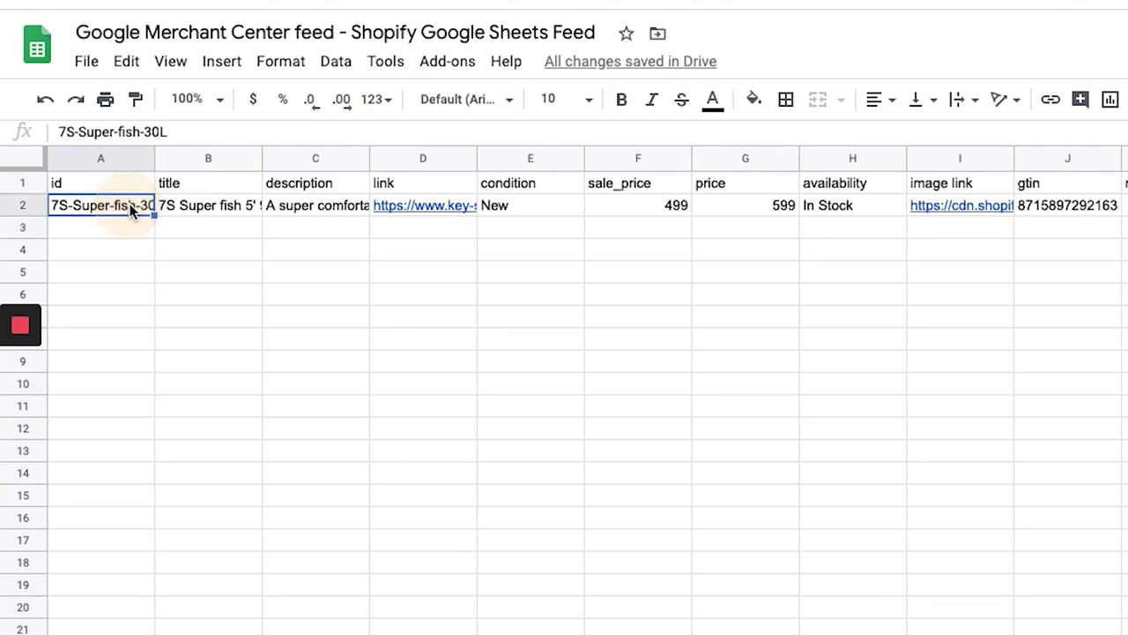
pyautogui.hotkey('ctrl', 'Tab')
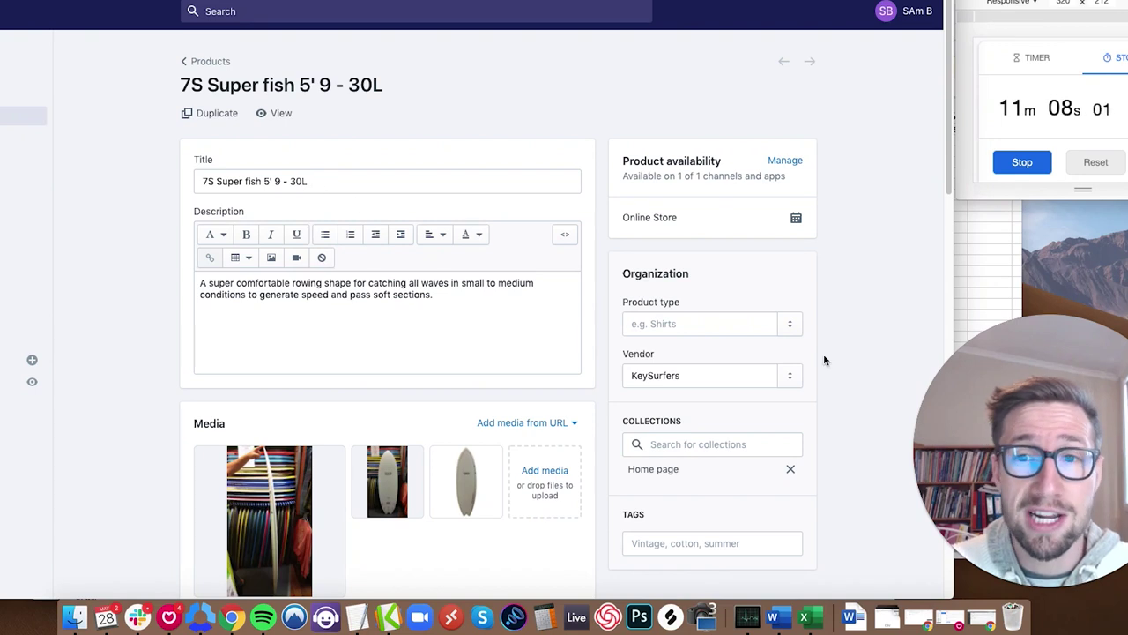
pyautogui.hotkey('ctrl', 'shift', 'Tab')
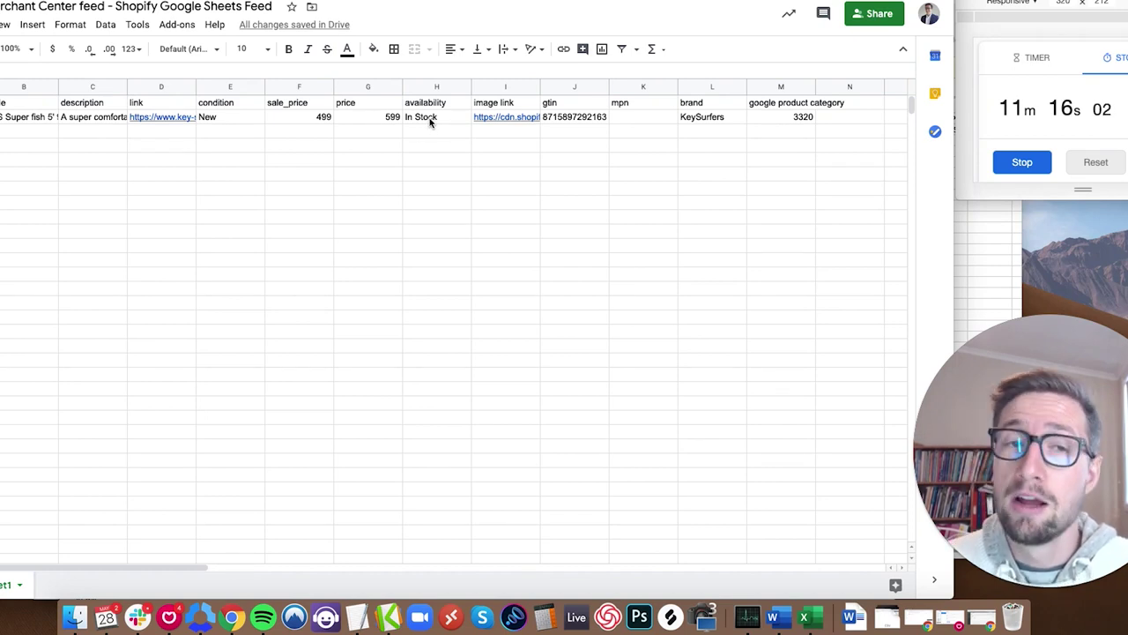
pyautogui.hotkey('ctrl', 'Tab')
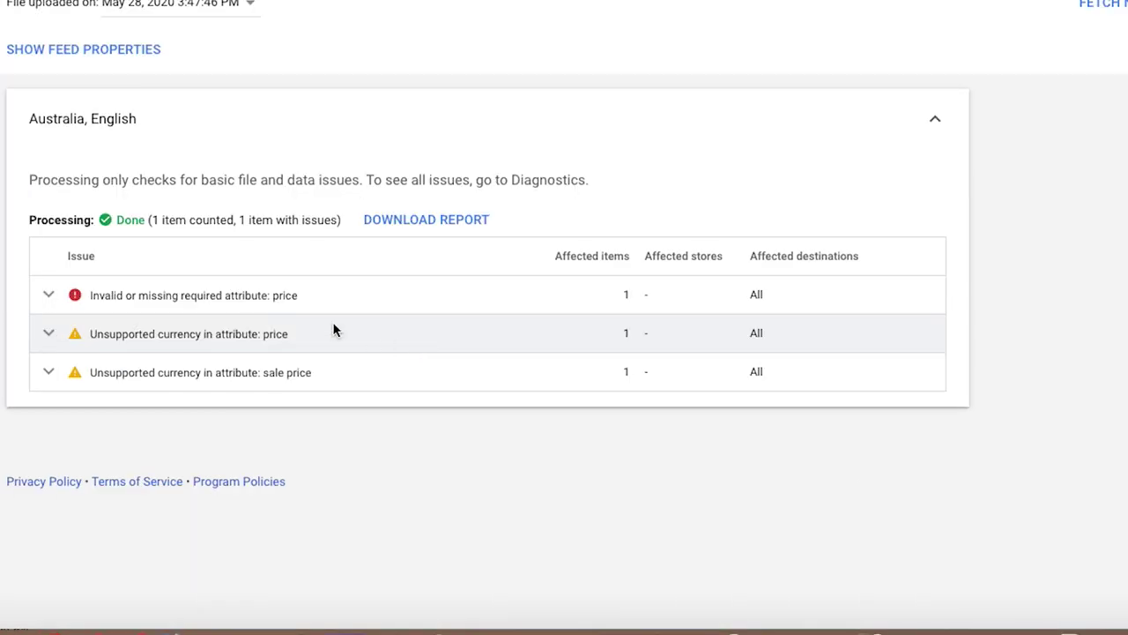
# Expand the invalid or missing price issue, check the price cell in the feed sheet, and read the unsupported currency warnings
pyautogui.click(240, 358)
pyautogui.click(45, 298)
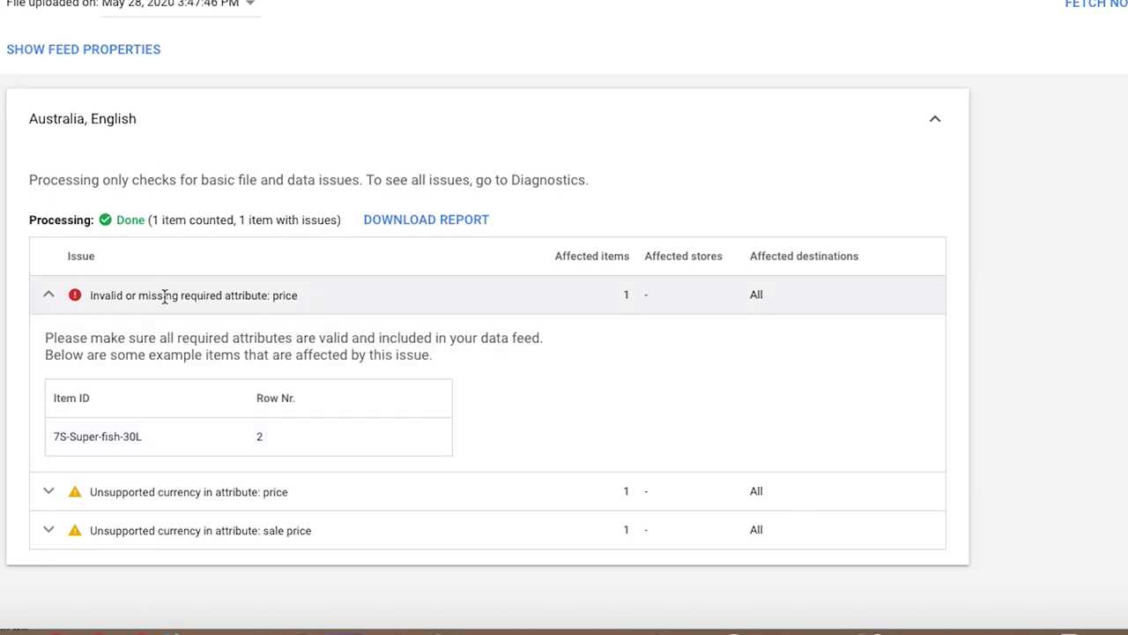
pyautogui.moveTo(89, 295); pyautogui.dragTo(291, 294)
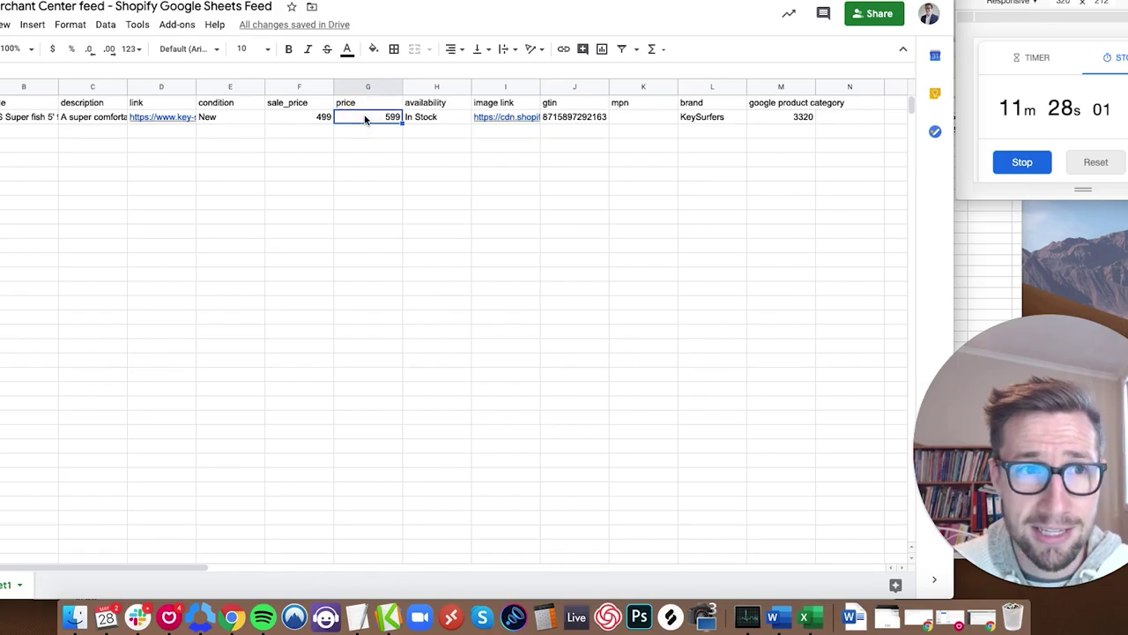
pyautogui.hotkey('ctrl', 'Tab')
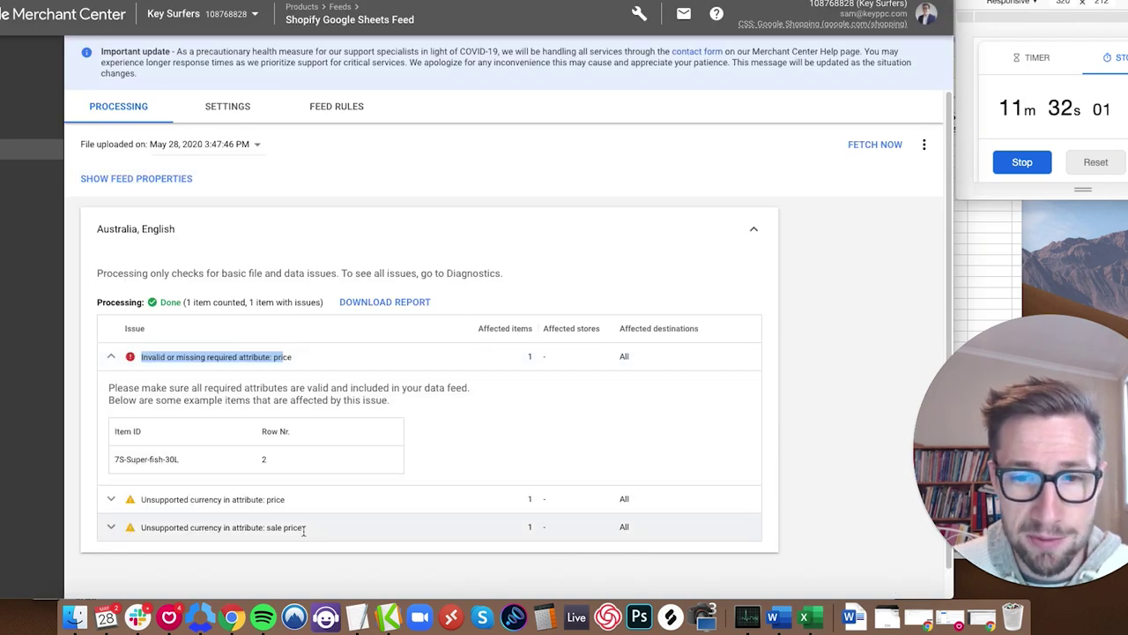
# Set the product's price to AUD 599 and its sale_price to AUD 499 in the feed sheet, and fetch the feed in Merchant Center
pyautogui.hotkey('ctrl', 'shift', 'Tab')
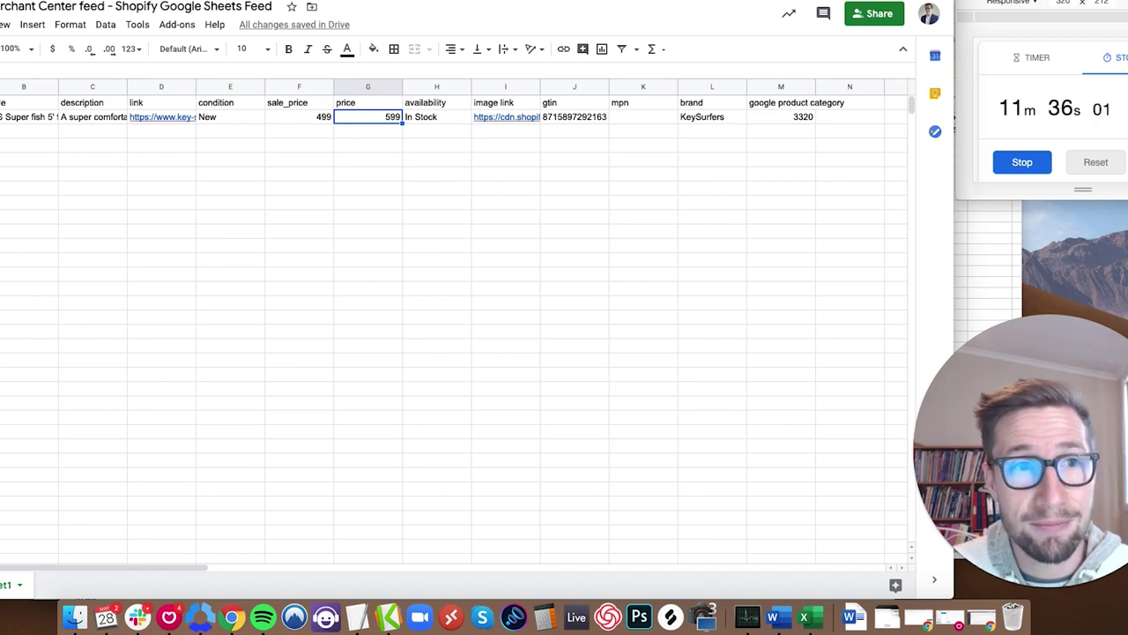
pyautogui.write('D')
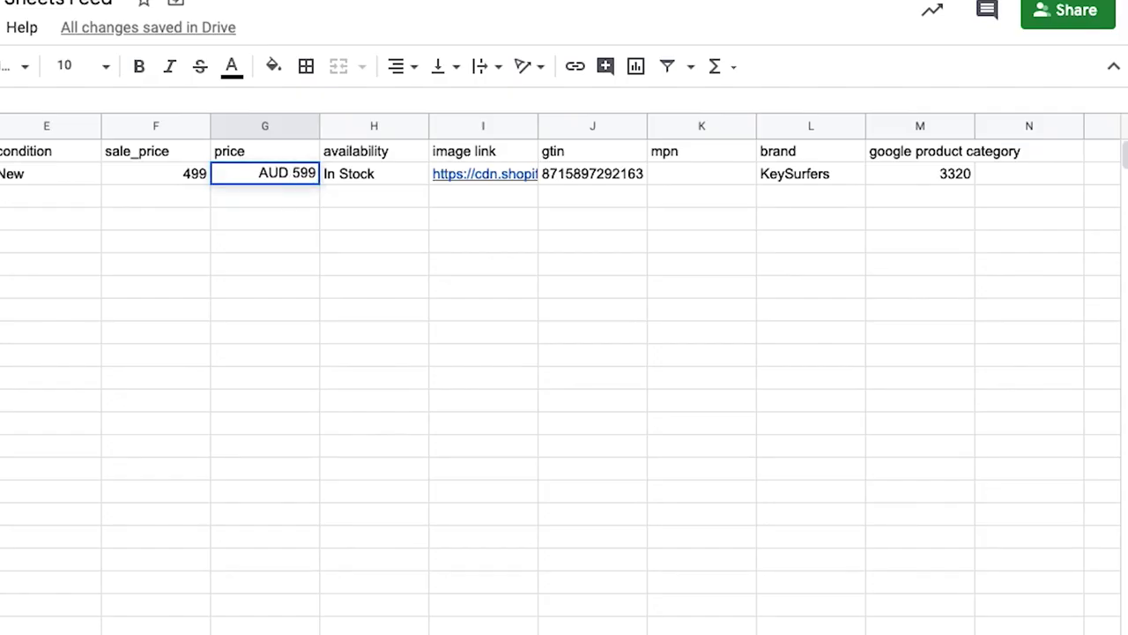
pyautogui.click(168, 176)
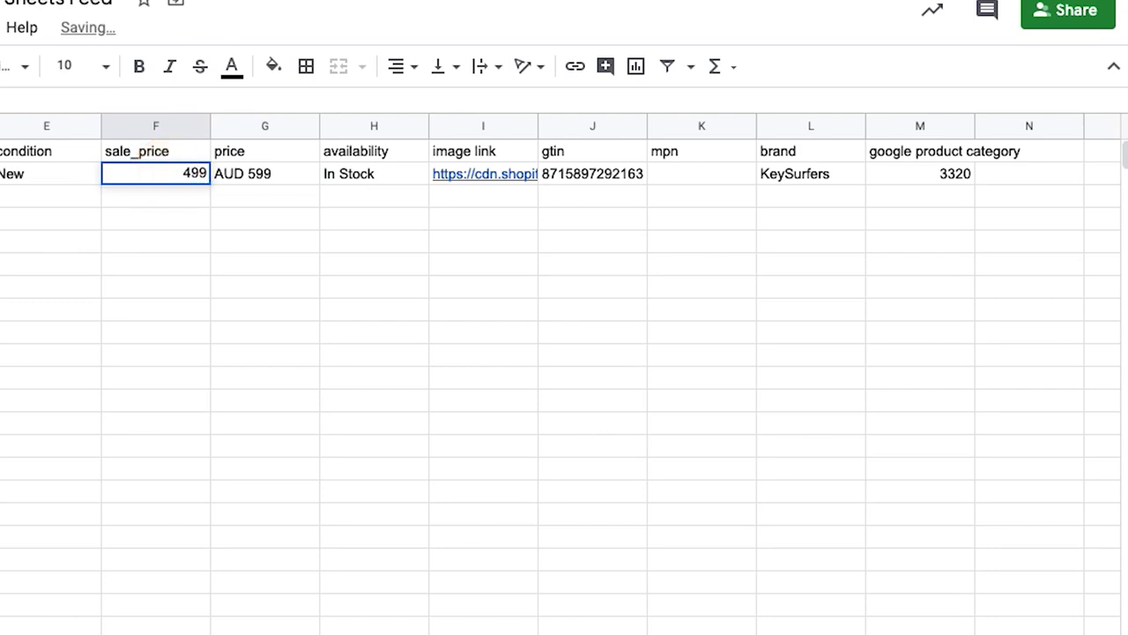
pyautogui.write('AUD')
pyautogui.press('Return')
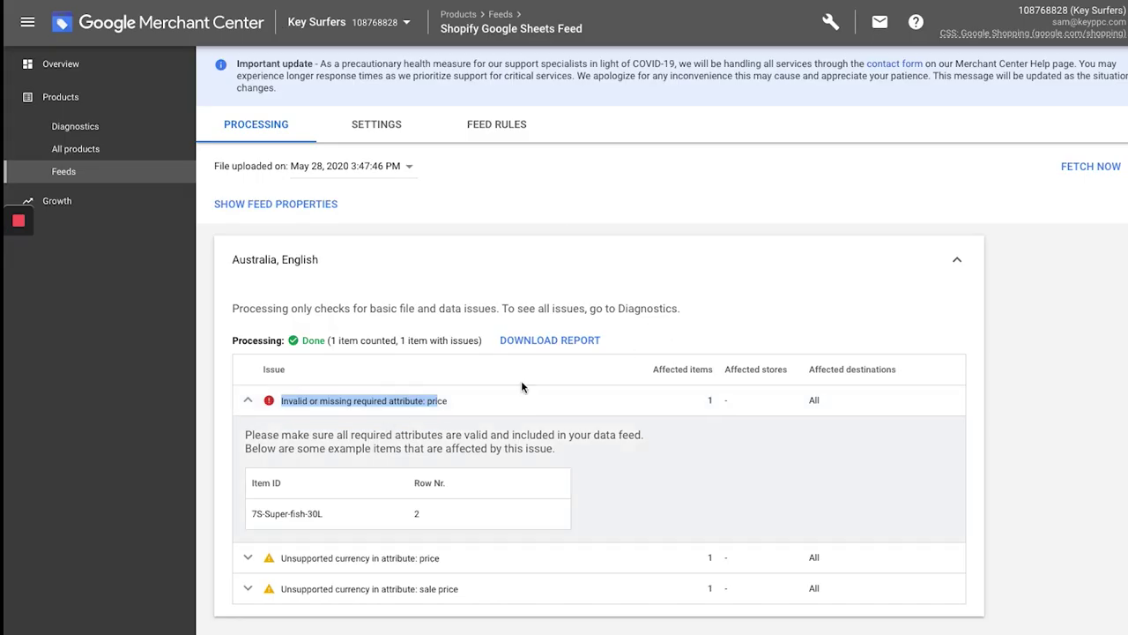
pyautogui.click(1074, 172)
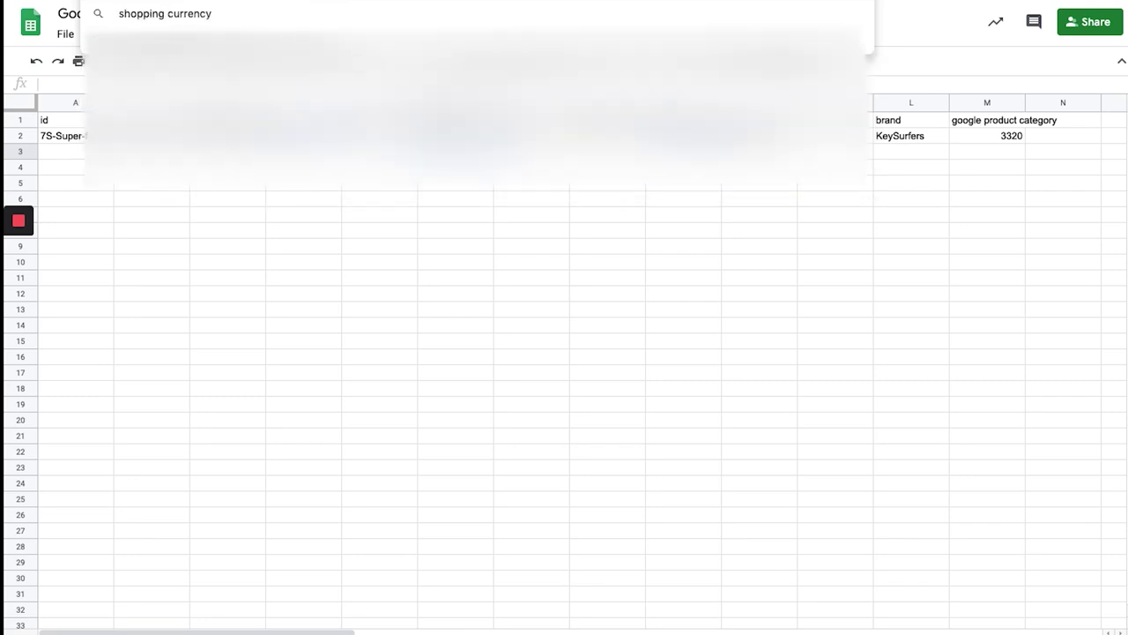
# Search Google for "google shopping currency" and look through the results for the required price format
pyautogui.press('Escape')
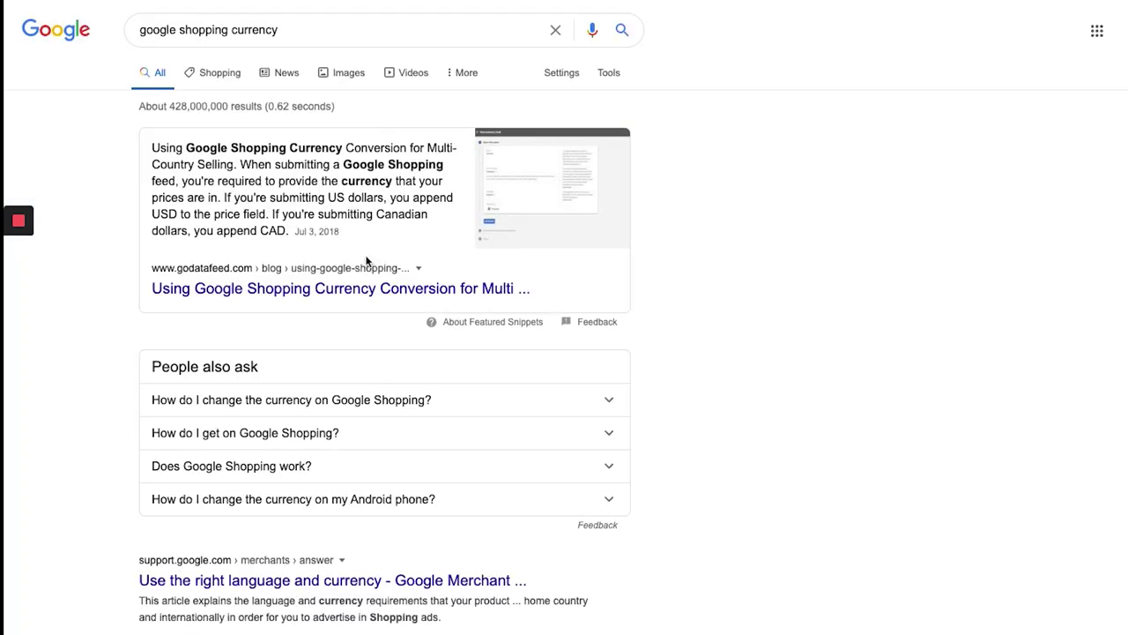
pyautogui.scroll(-3, 287, 242)
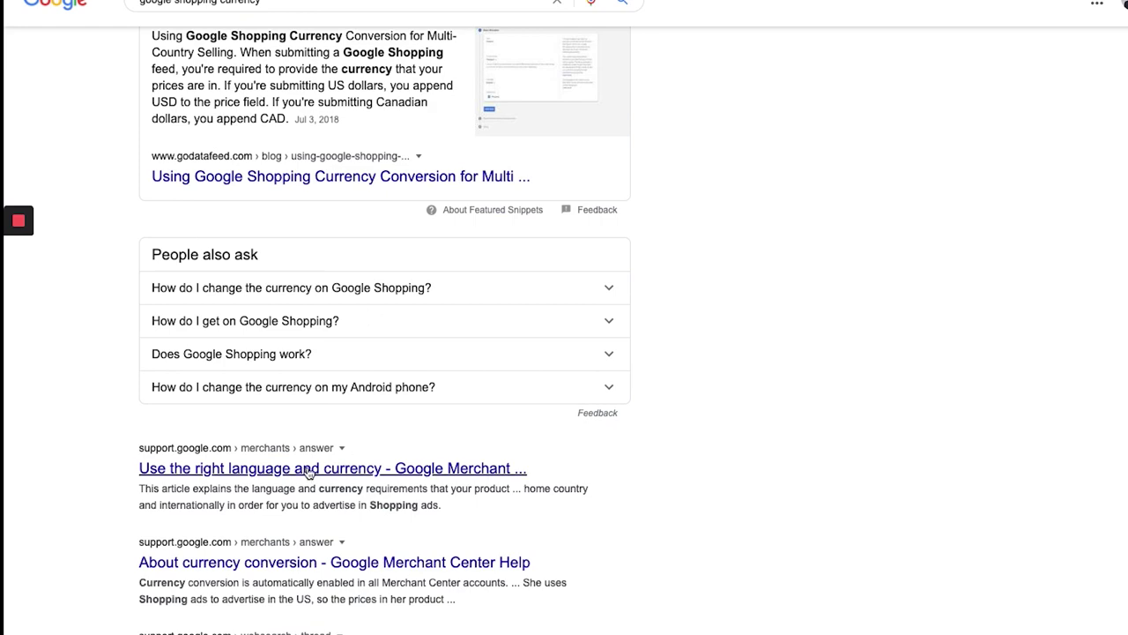
pyautogui.scroll(5, 312, 473)
# Search Google for "google shopping price", open the Merchant Center Help article on the price definition, and check its text feed example
pyautogui.doubleClick(236, 16)
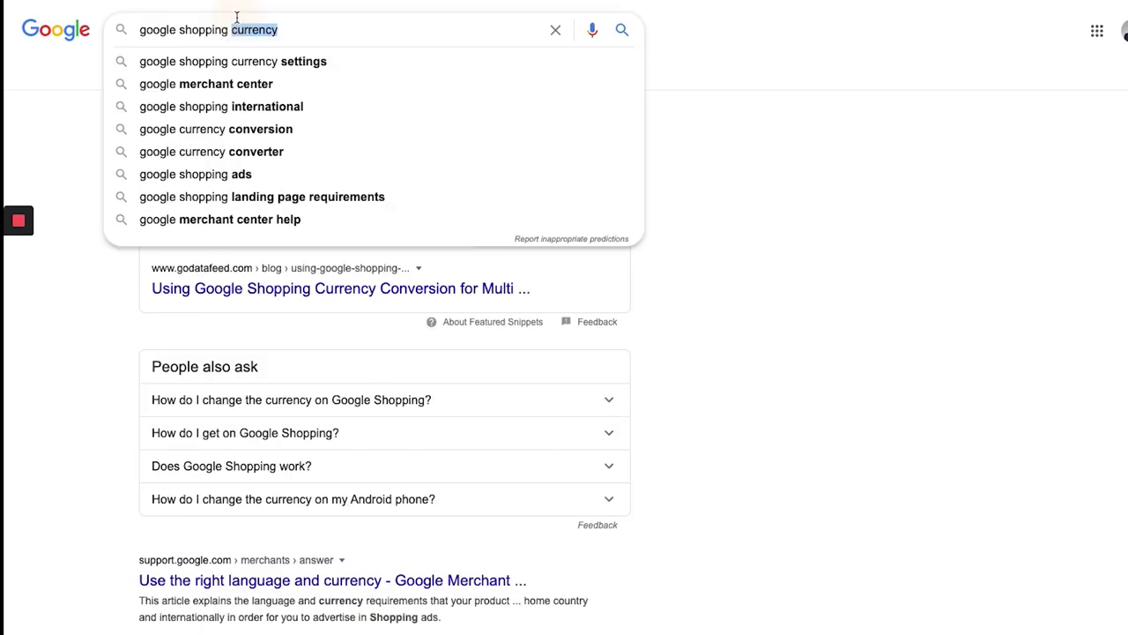
pyautogui.write('price')
pyautogui.press('Return')
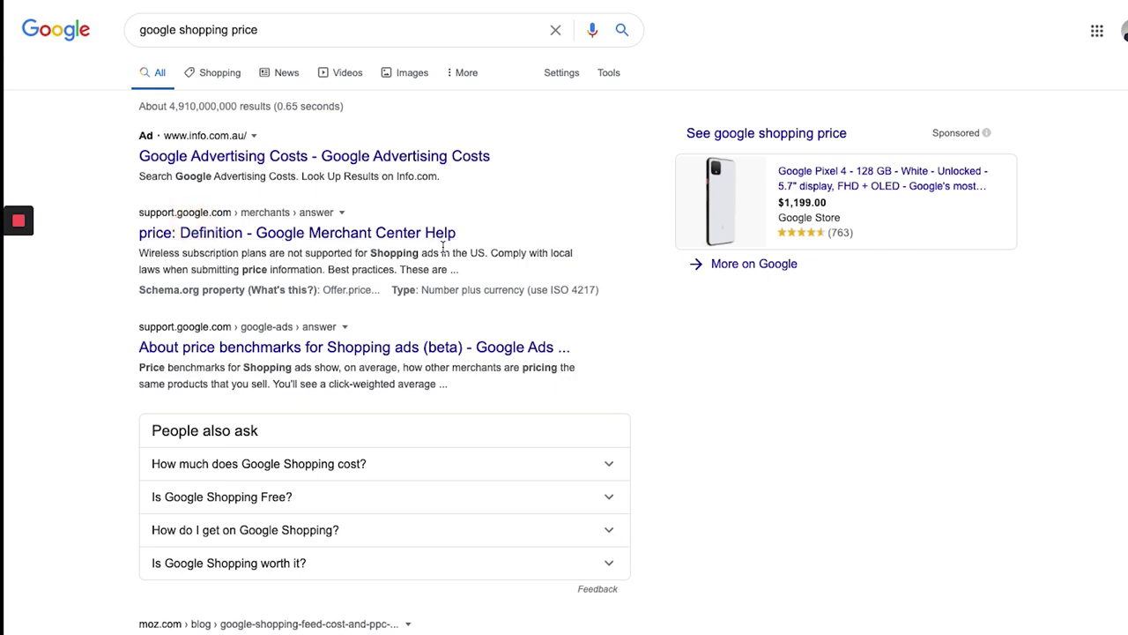
pyautogui.click(441, 233)
pyautogui.scroll(-5, 397, 300)
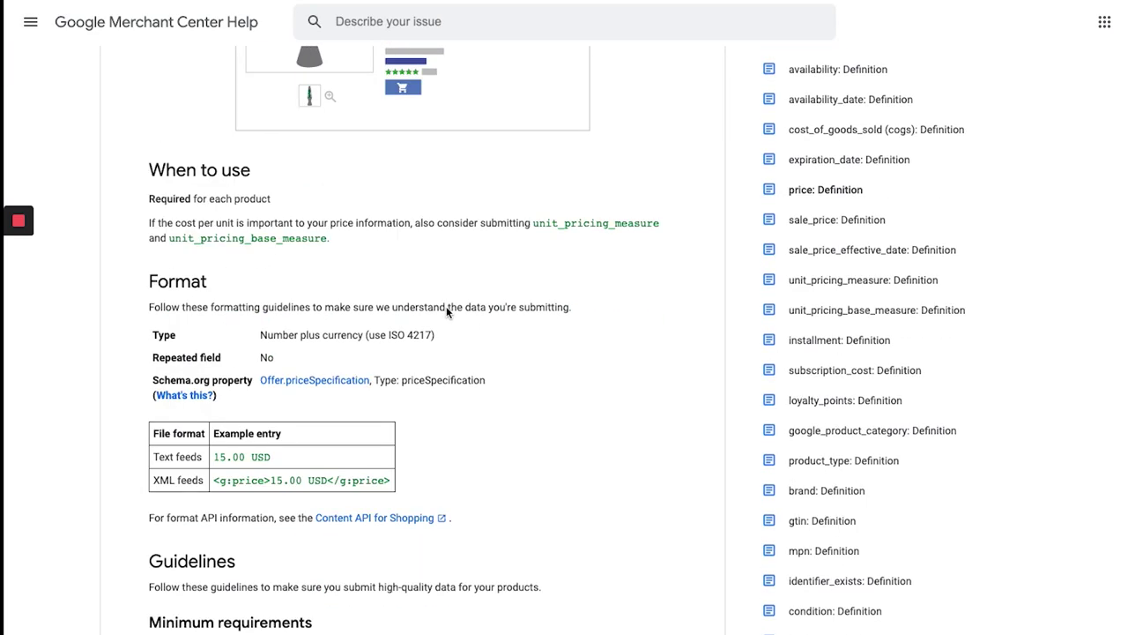
pyautogui.moveTo(220, 457)
pyautogui.mouseDown()
pyautogui.moveTo(284, 458)
pyautogui.moveTo(213, 456)
pyautogui.mouseUp()
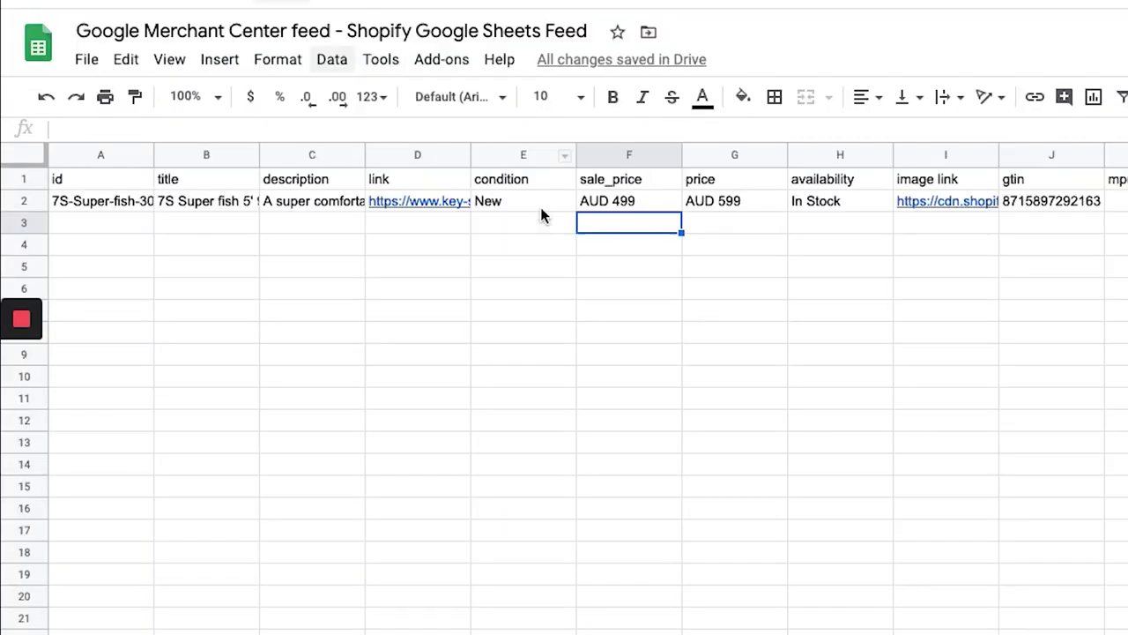
# Set the product's sale_price in cell F2 of the feed sheet to 499.00 AUD
pyautogui.click(611, 202)
pyautogui.click(87, 129)
pyautogui.press('BackSpace')
pyautogui.press('BackSpace')
pyautogui.press('BackSpace')
pyautogui.press('BackSpace')
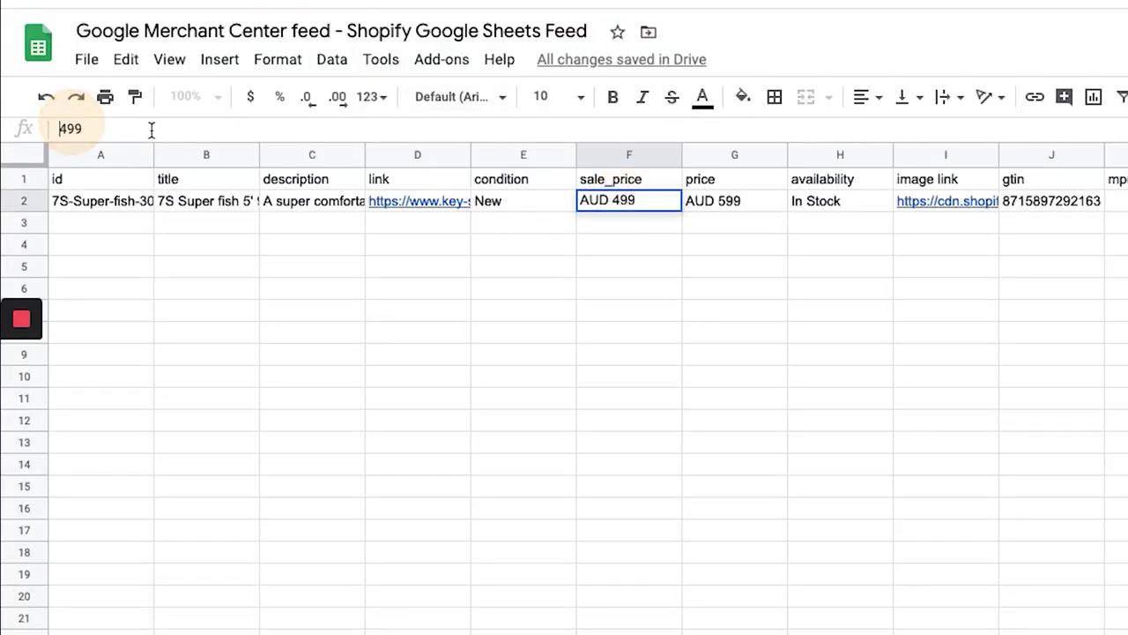
pyautogui.click(152, 129)
pyautogui.write('.00m AUD')
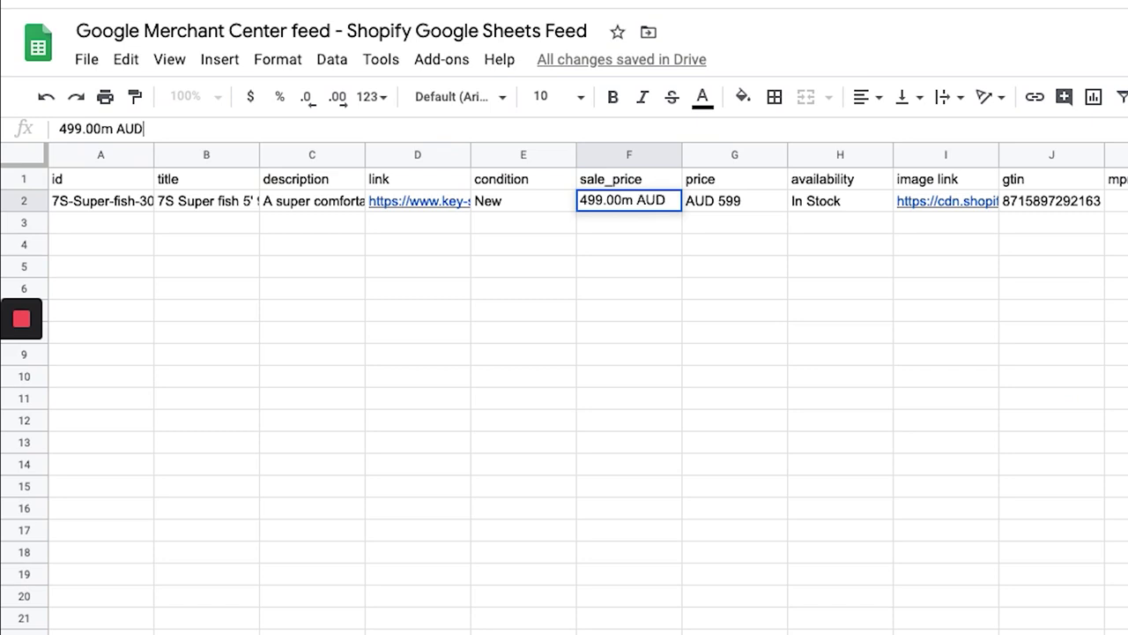
pyautogui.press('BackSpace')
pyautogui.press('Return')
# Set the product's price in cell G2 of the feed sheet to 599.00 AUD
pyautogui.press('Right')
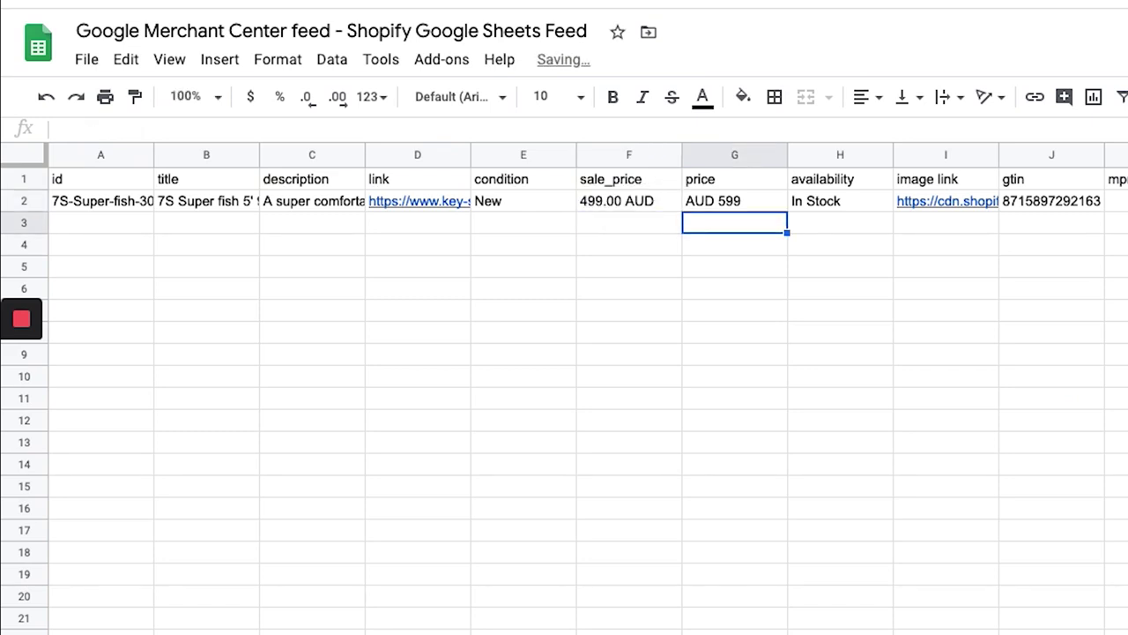
pyautogui.press('Up')
pyautogui.click(79, 129)
pyautogui.press('BackSpace')
pyautogui.press('BackSpace')
pyautogui.press('BackSpace')
pyautogui.press('BackSpace')
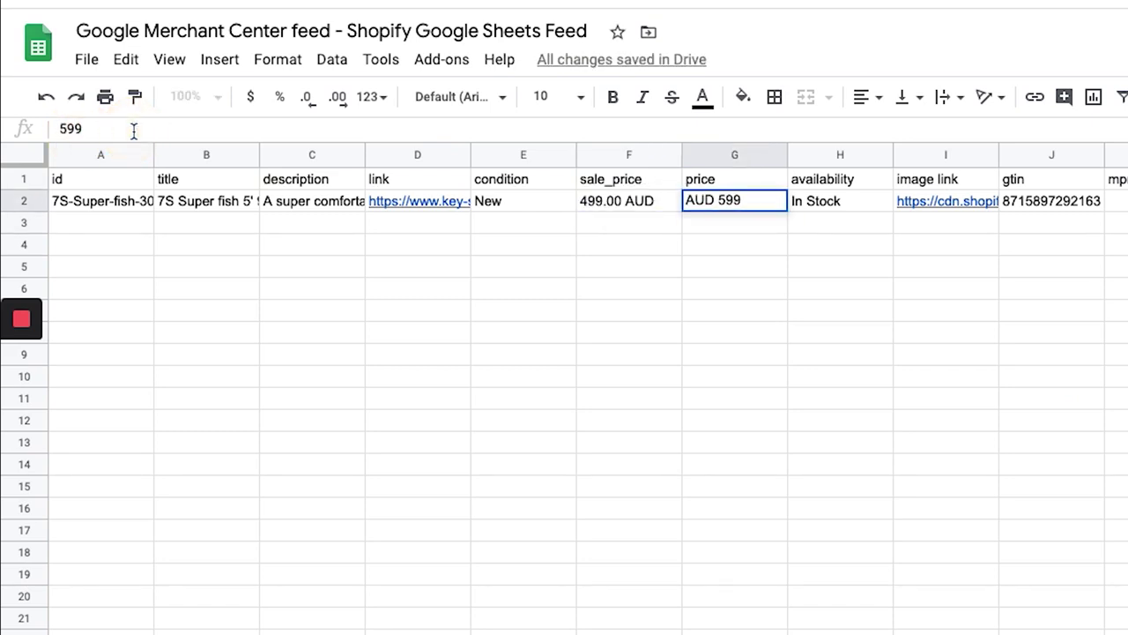
pyautogui.click(133, 131)
pyautogui.write('.00')
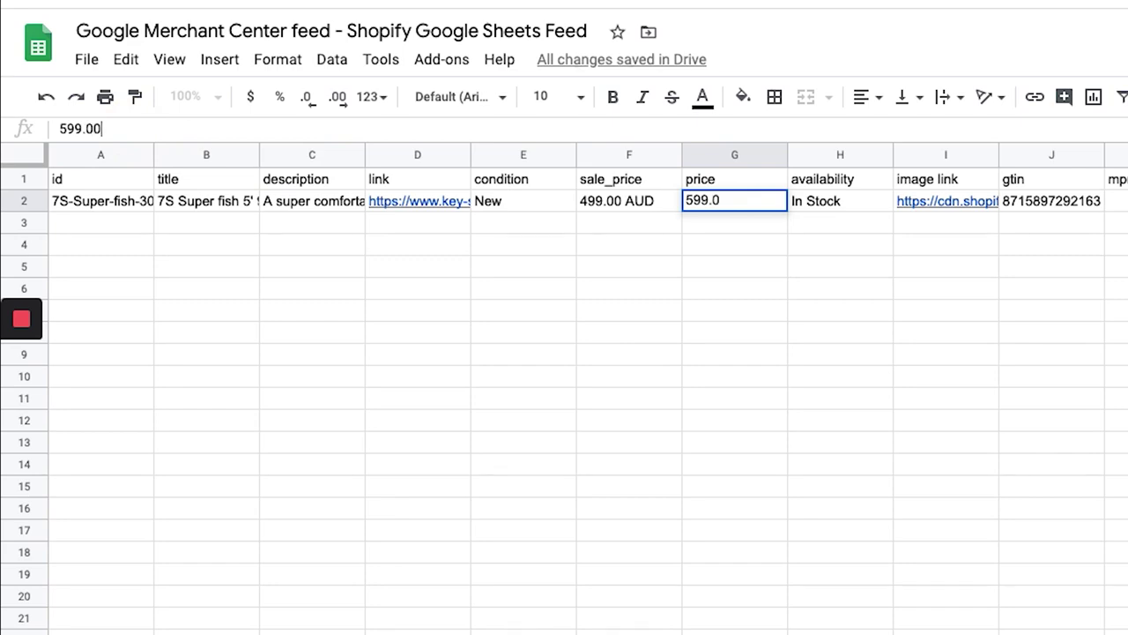
pyautogui.write('n')
pyautogui.press('BackSpace')
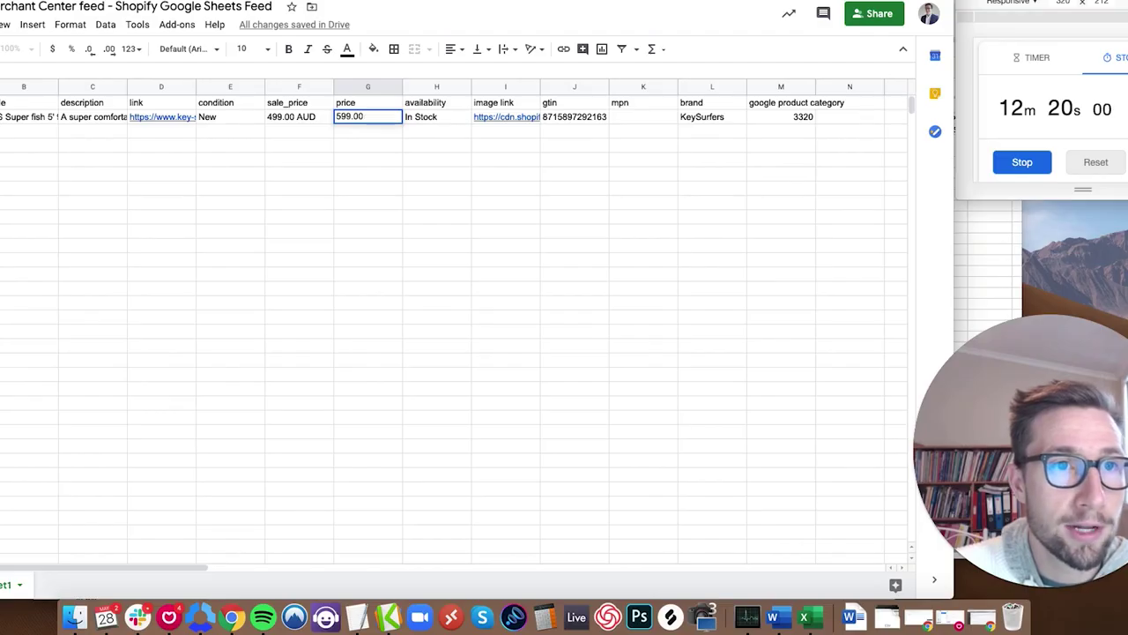
pyautogui.write('AUD')
pyautogui.press('Return')
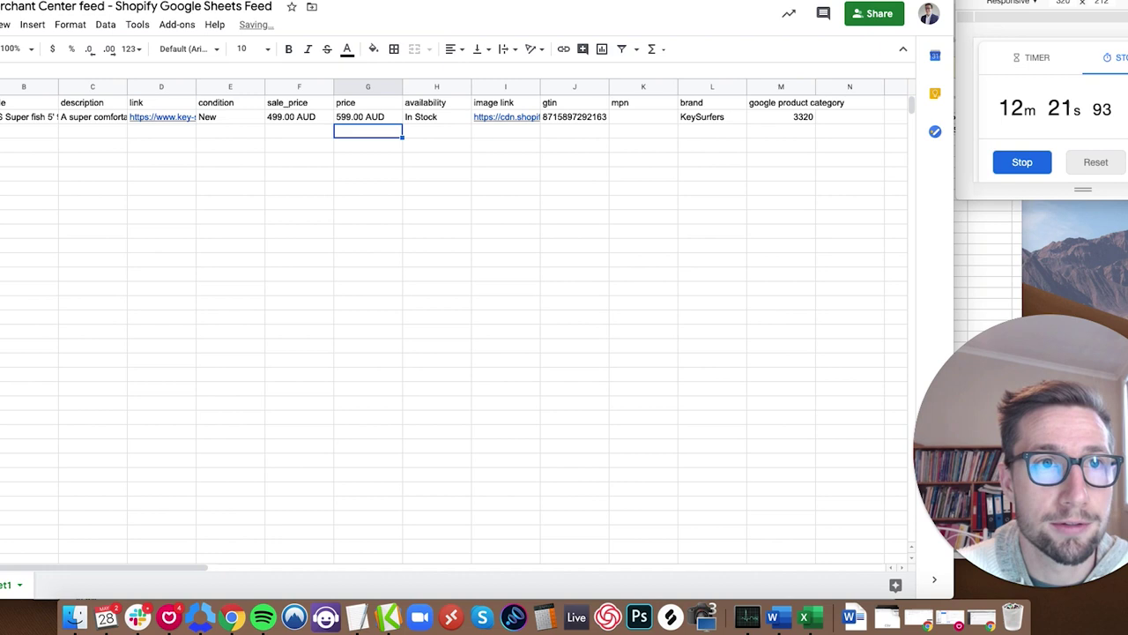
# Switch to Google Merchant Center and fetch the Shopify Google Sheets Feed again
pyautogui.hotkey('ctrl', 'Tab')
pyautogui.click(448, 232)
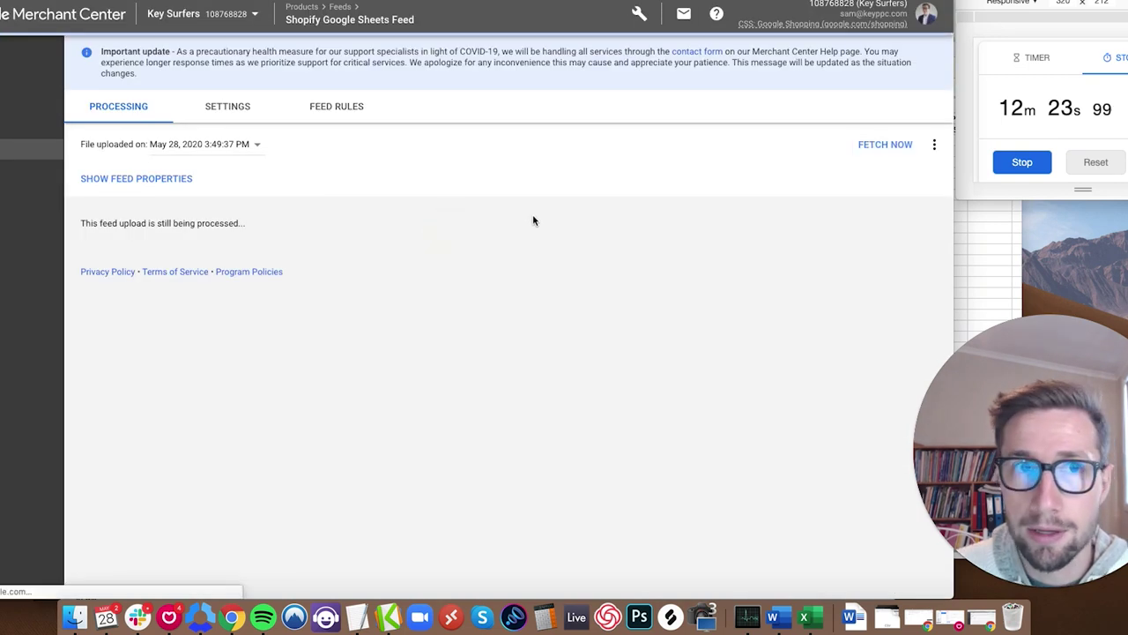
pyautogui.click(884, 147)
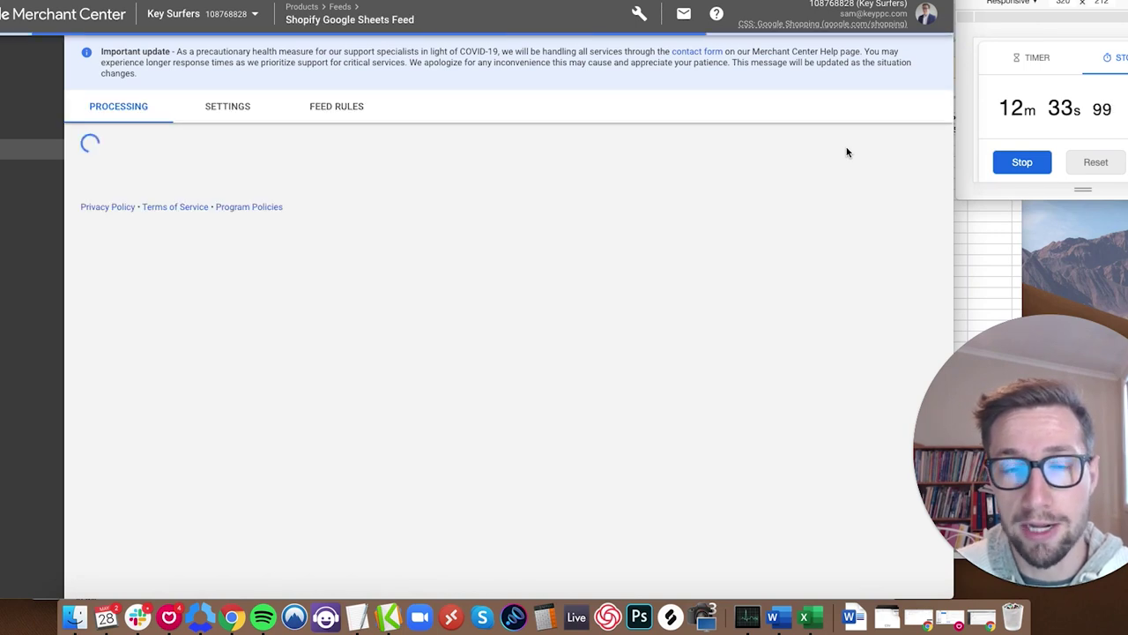
pyautogui.click(883, 144)
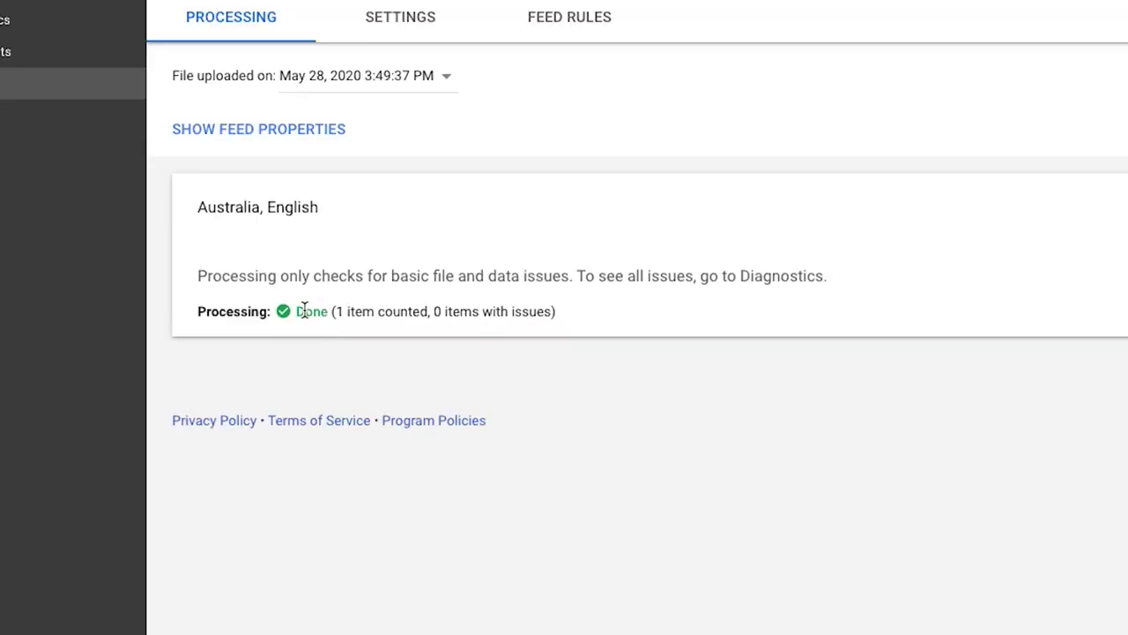
# Check the feed's processing result for remaining issues and open the product Diagnostics page
pyautogui.moveTo(163, 295)
pyautogui.mouseDown()
pyautogui.moveTo(316, 296)
pyautogui.moveTo(164, 295)
pyautogui.mouseUp()
pyautogui.moveTo(303, 312); pyautogui.dragTo(252, 309)
pyautogui.click(432, 314)
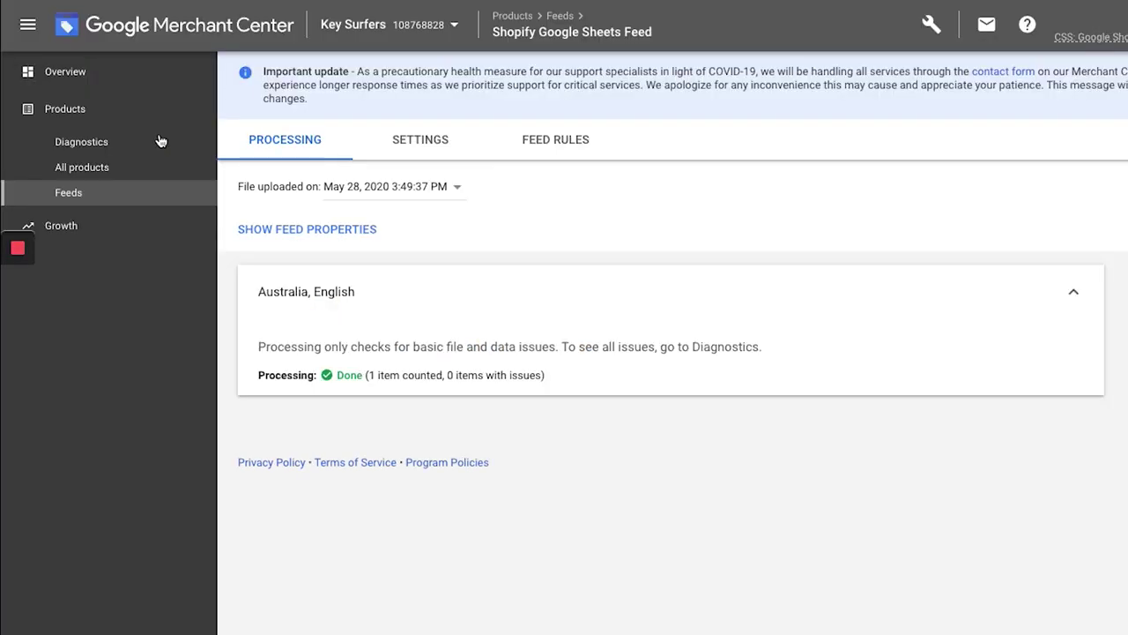
pyautogui.click(111, 146)
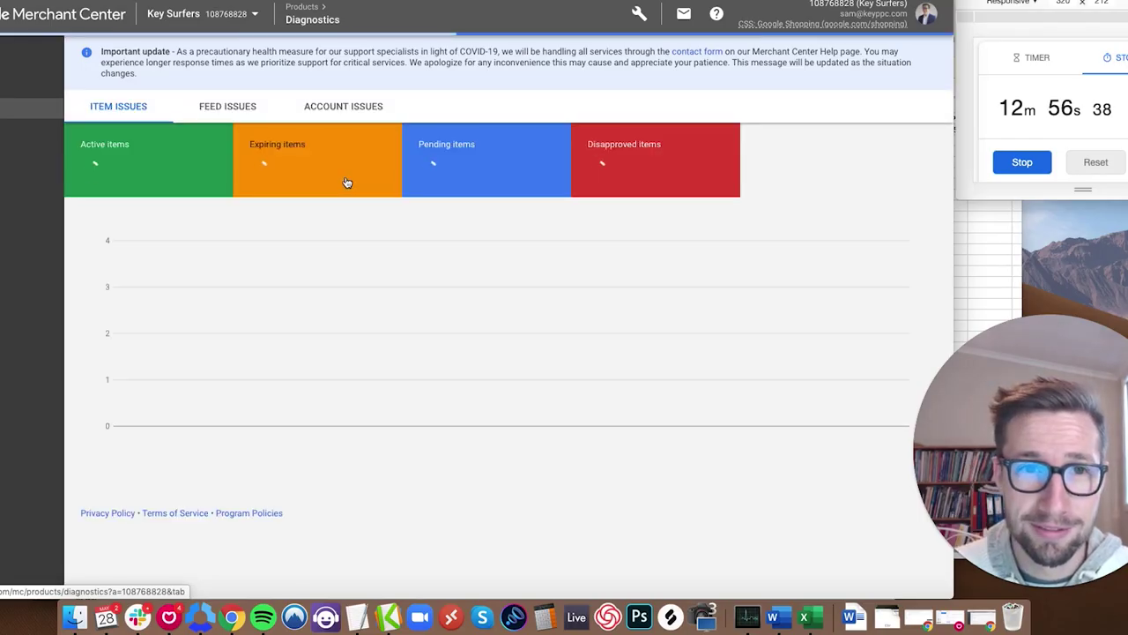
# Examine the item issues on the Diagnostics page, including the item status history around May 28 and the issue list
pyautogui.moveTo(348, 182)
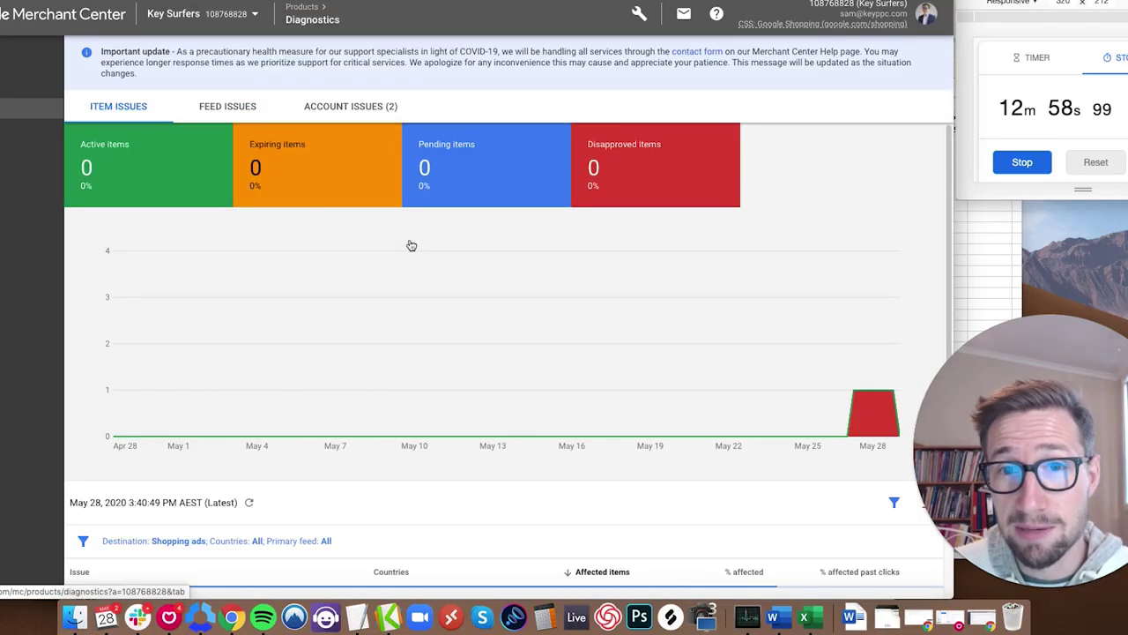
pyautogui.moveTo(875, 423)
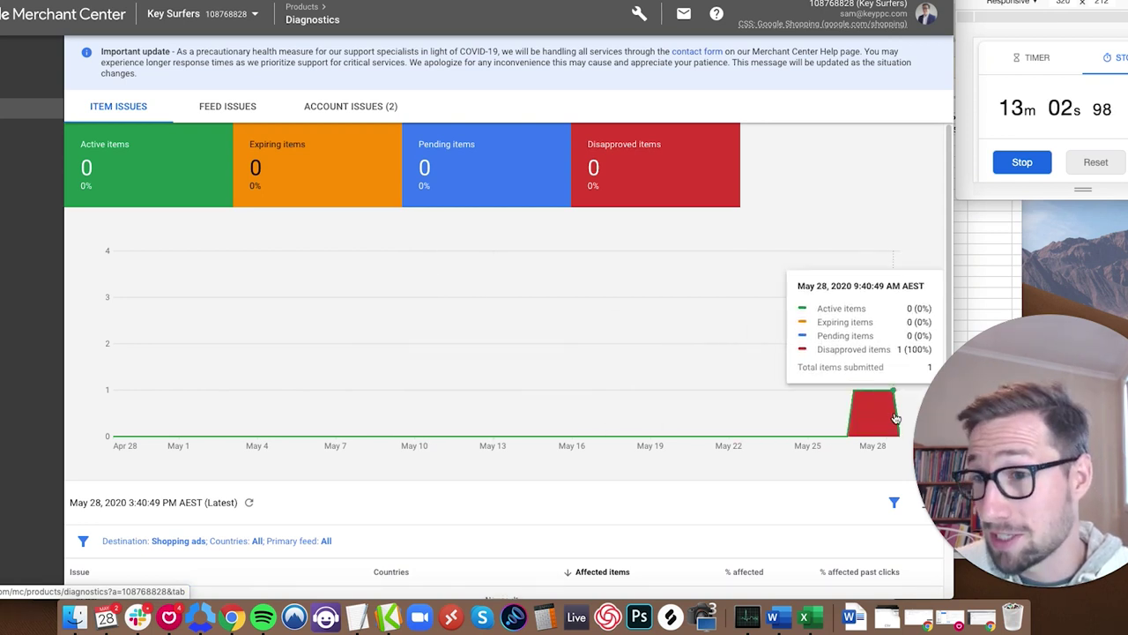
pyautogui.scroll(-2, 749, 388)
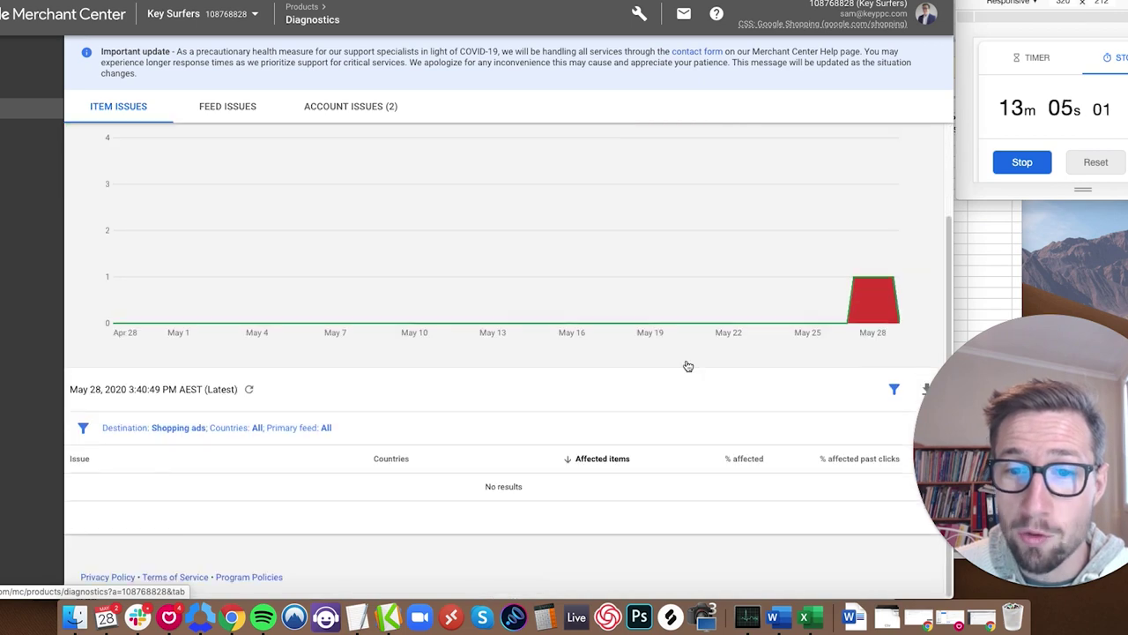
pyautogui.scroll(2, 370, 247)
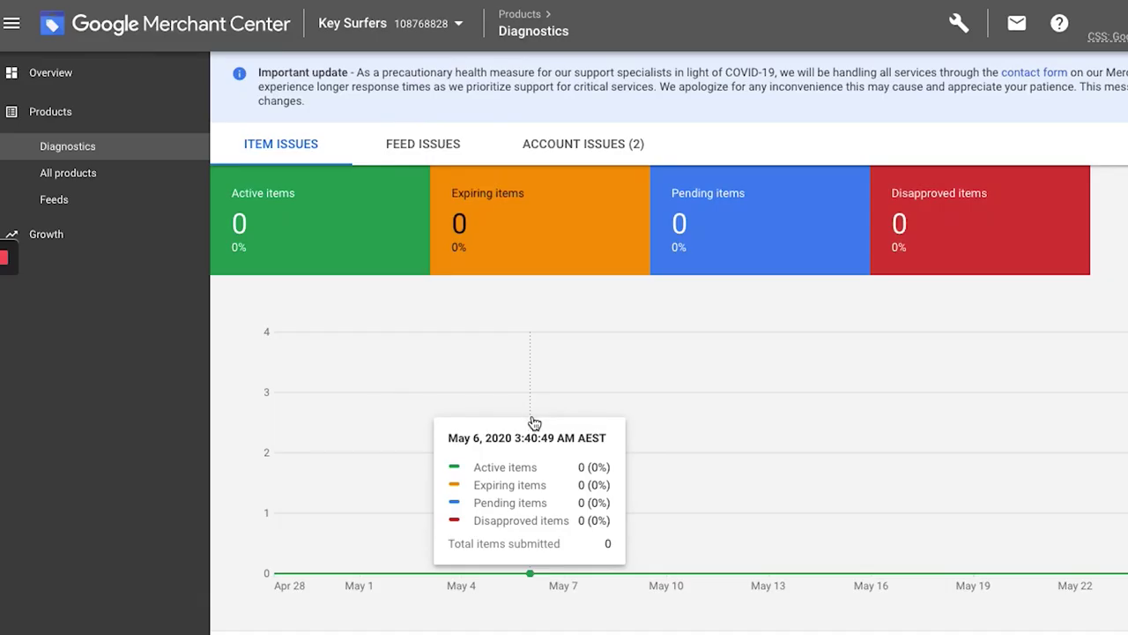
# Open the Shopify Google Sheets Feed from the primary feeds, switch to its sheet and review the product's title and description
pyautogui.click(72, 197)
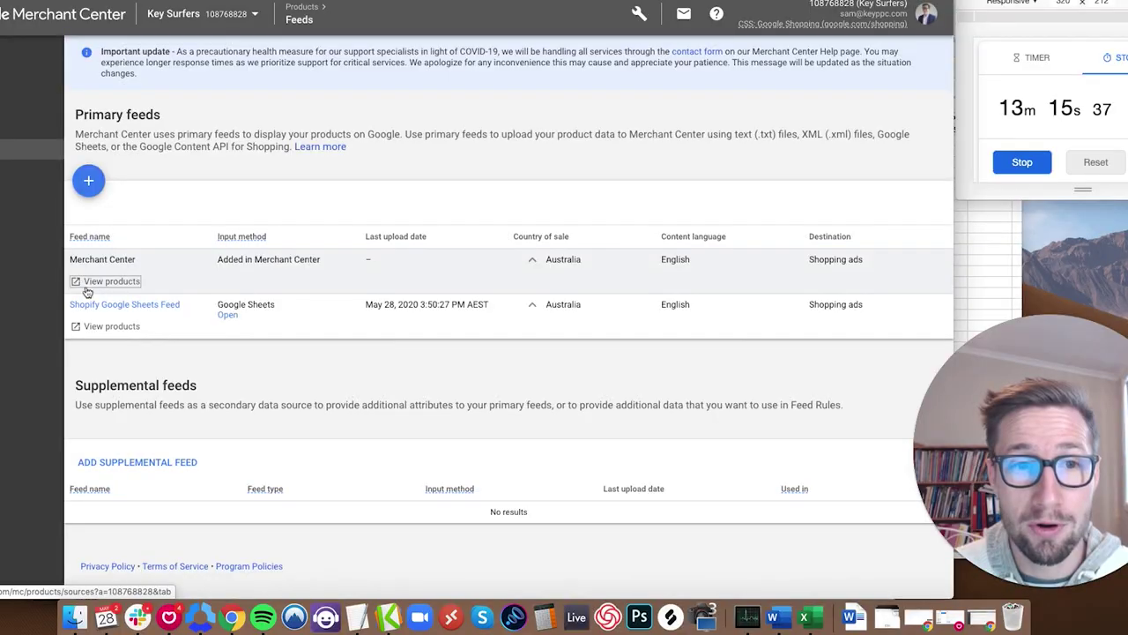
pyautogui.click(108, 304)
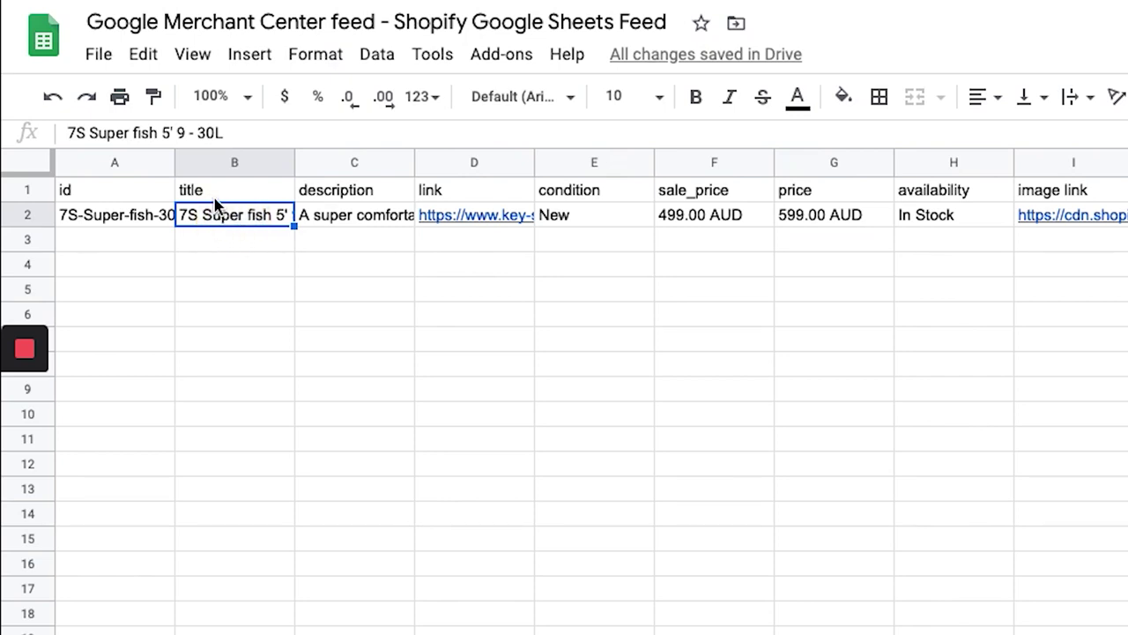
pyautogui.click(320, 219)
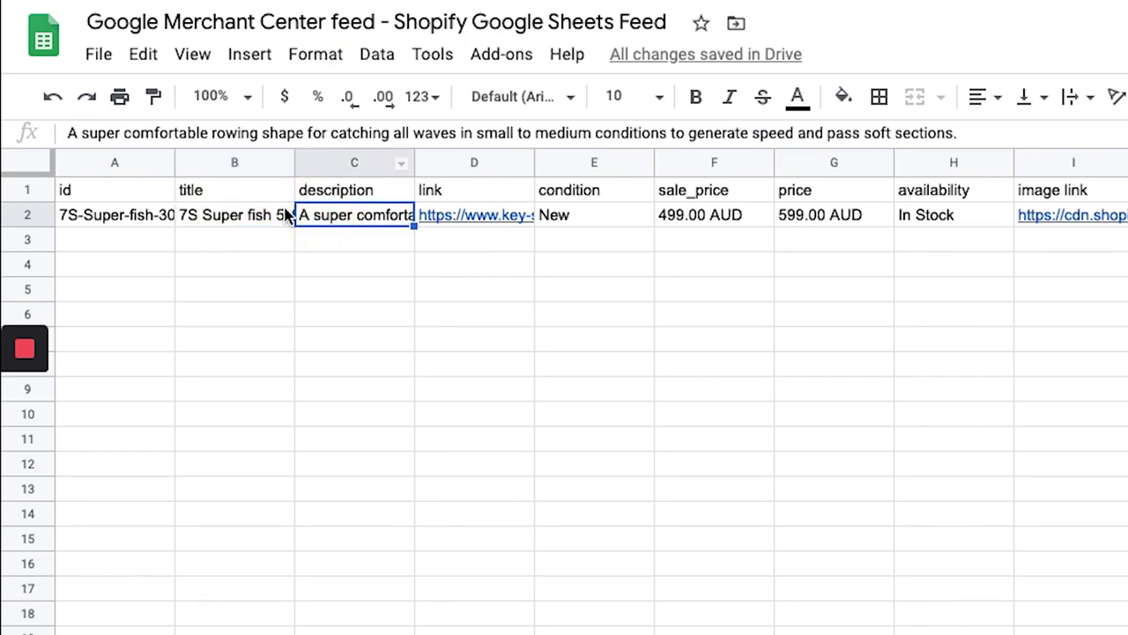
pyautogui.click(212, 220)
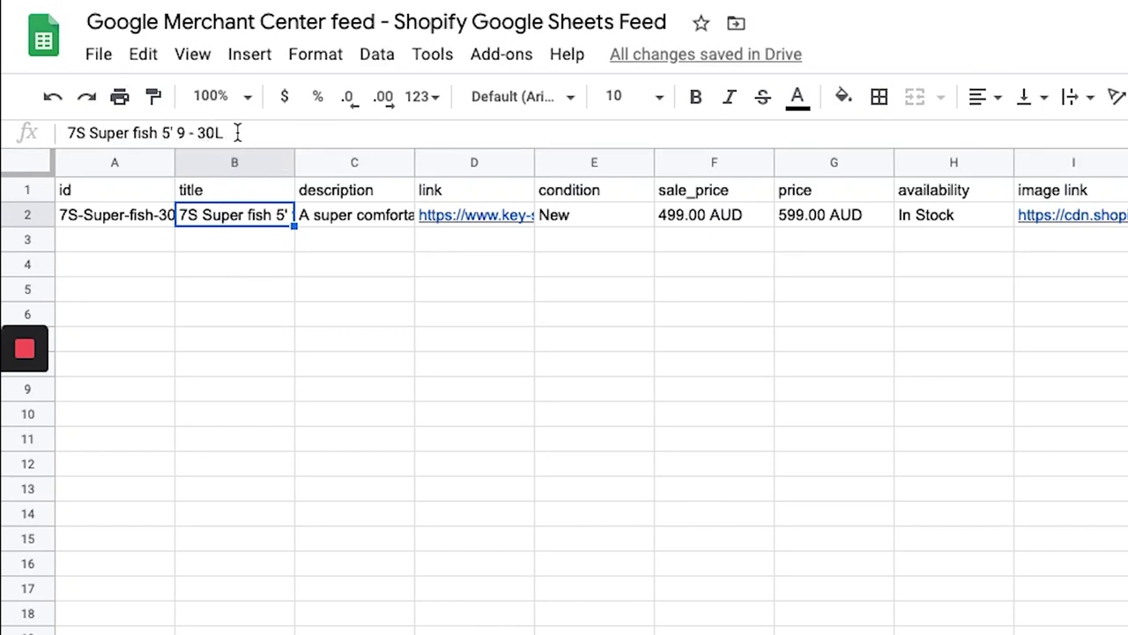
pyautogui.click(237, 132)
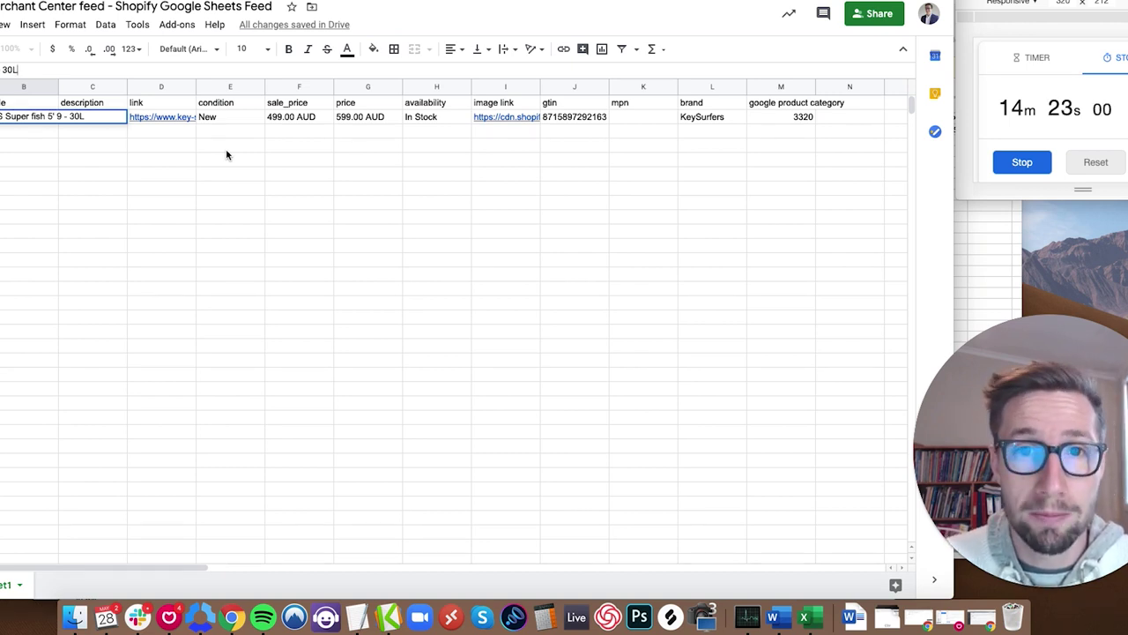
pyautogui.click(213, 144)
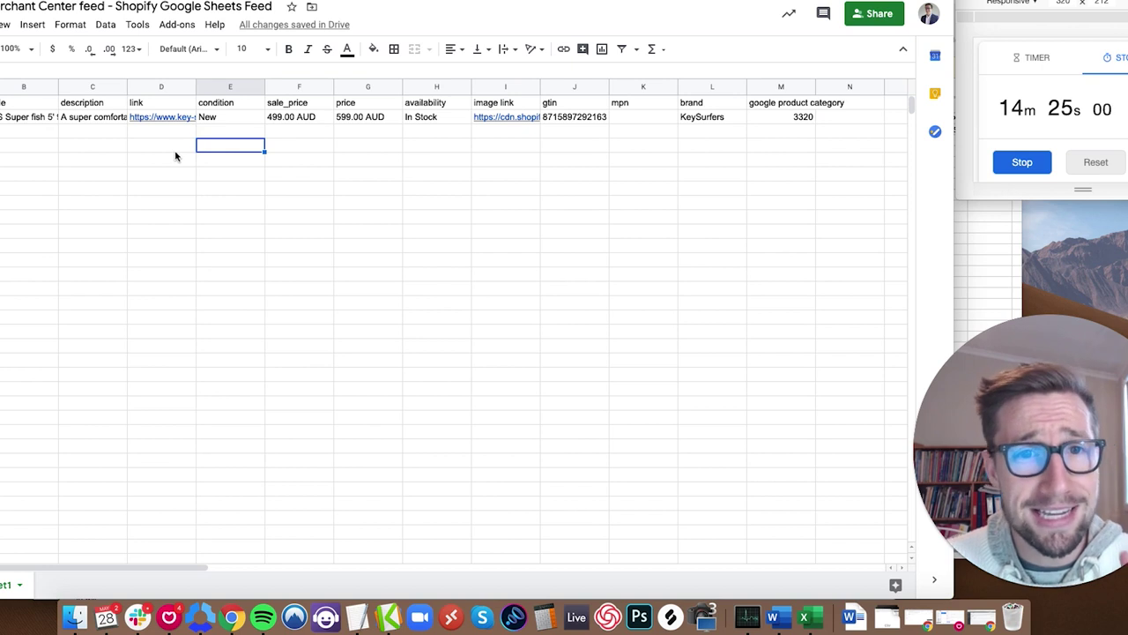